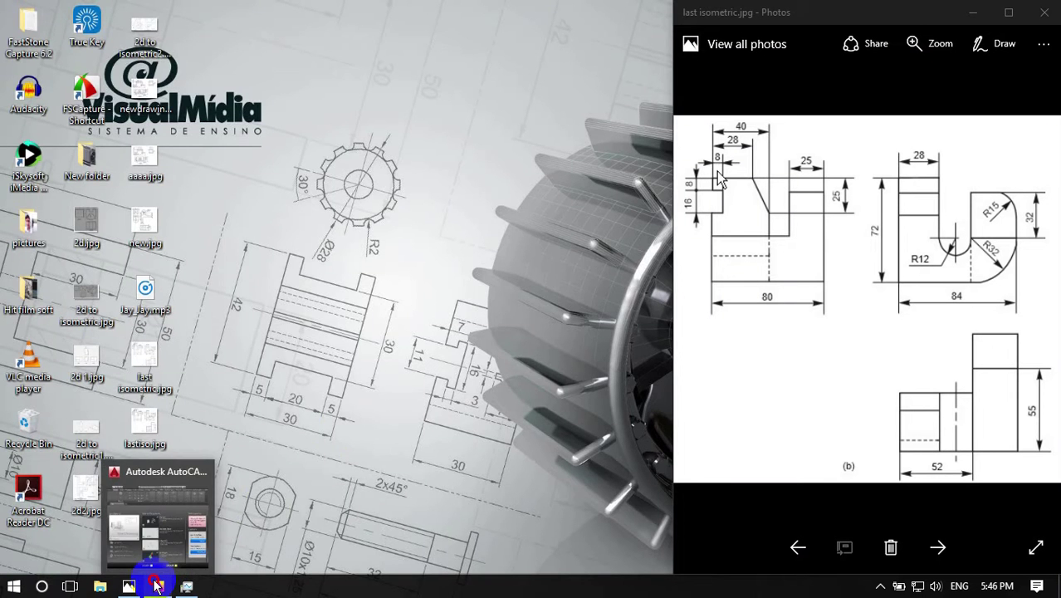
# Step: Place the AutoCAD window beside the Photos reference views and open a new blank drawing
pyautogui.click(158, 587)
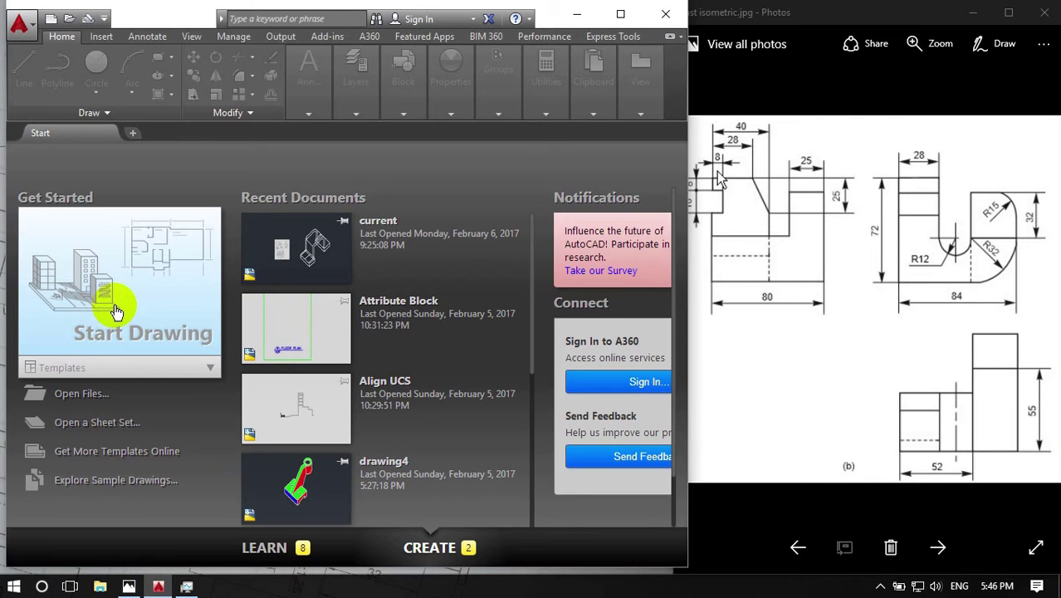
pyautogui.moveTo(689, 216); pyautogui.dragTo(680, 216)
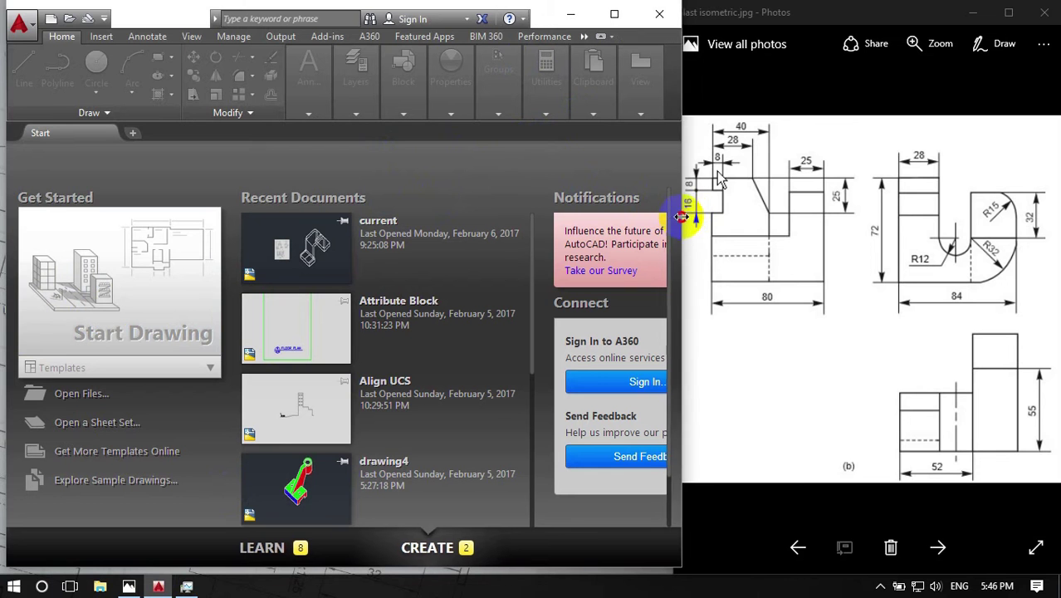
pyautogui.moveTo(724, 22); pyautogui.dragTo(741, 21)
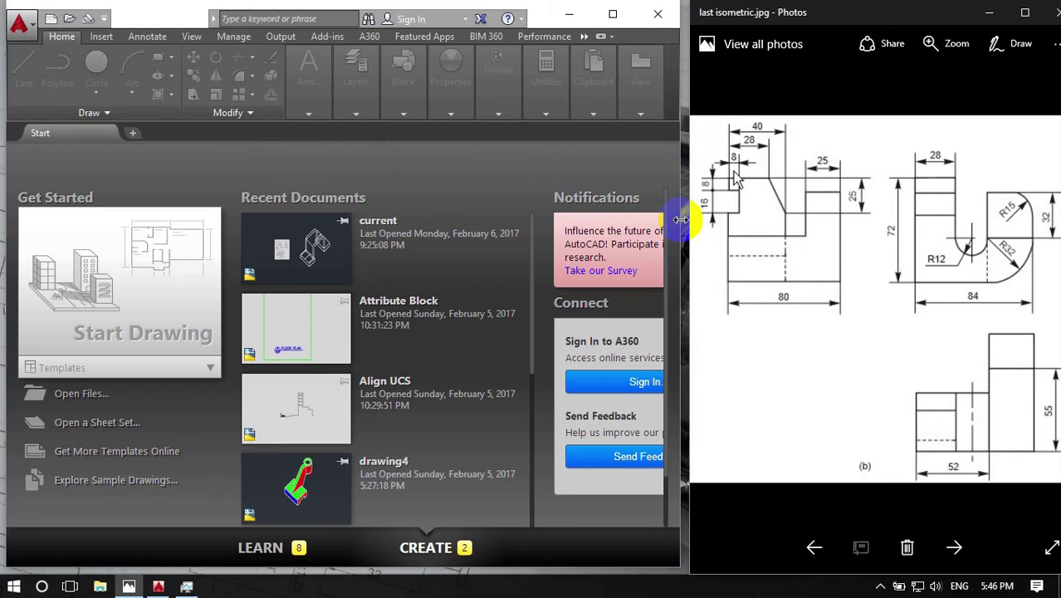
pyautogui.moveTo(679, 219); pyautogui.dragTo(693, 219)
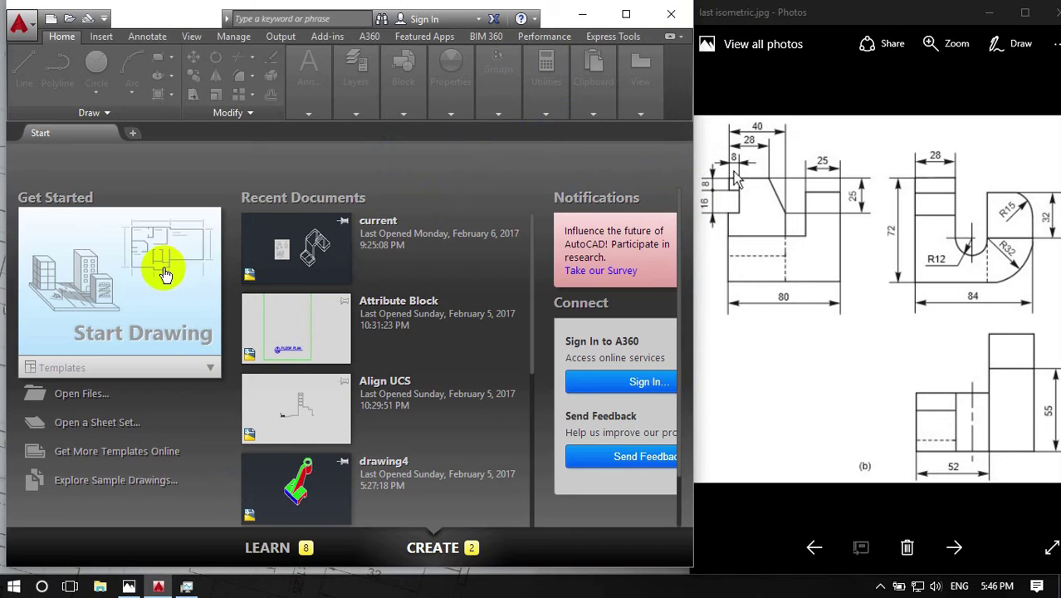
pyautogui.moveTo(332, 567); pyautogui.dragTo(333, 573)
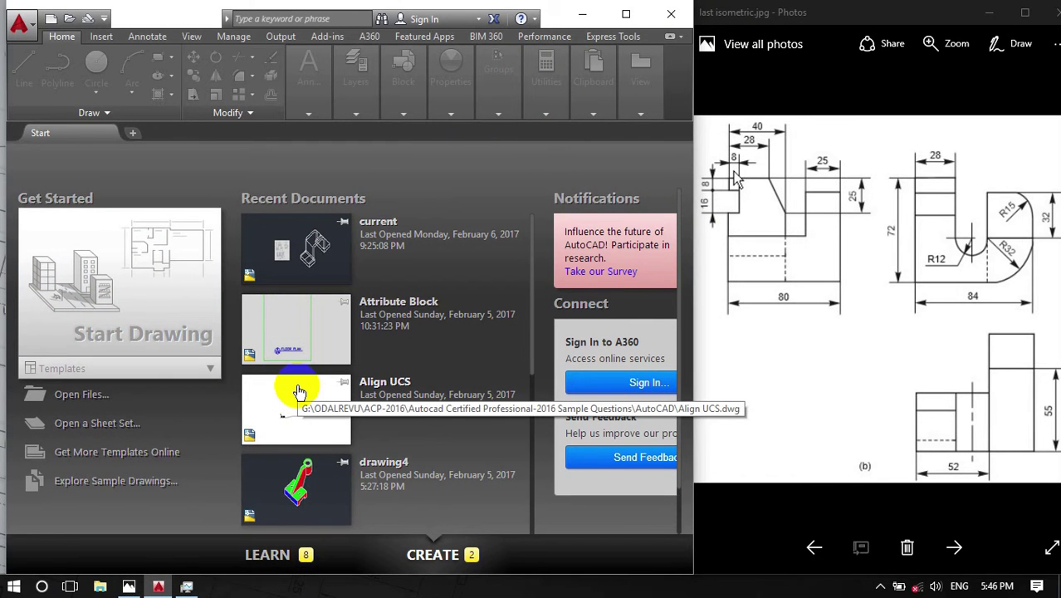
pyautogui.click(110, 289)
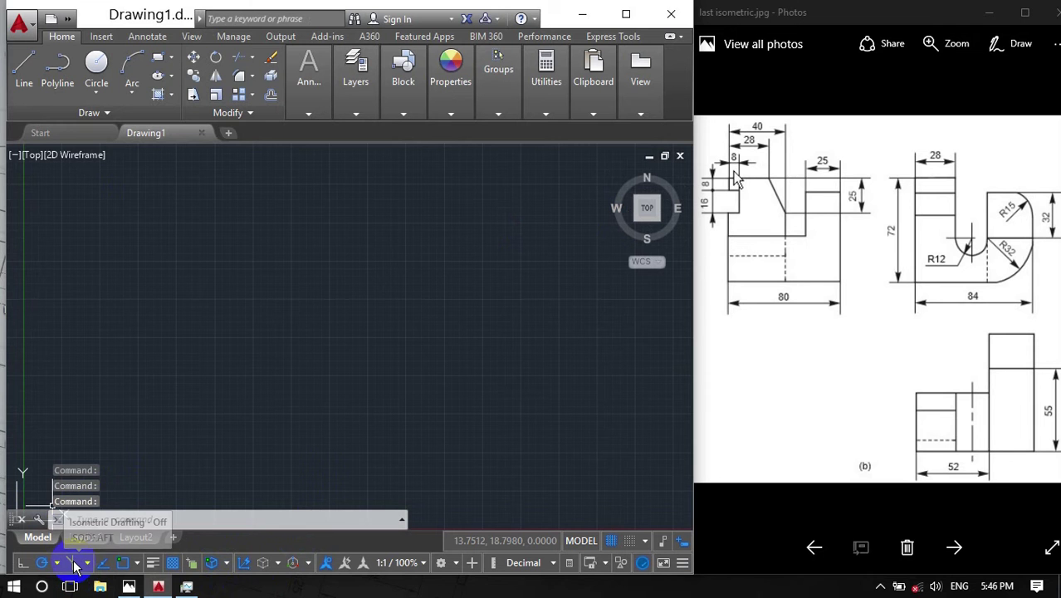
# Step: Switch on isometric drafting with the Left isoplane
pyautogui.click(74, 565)
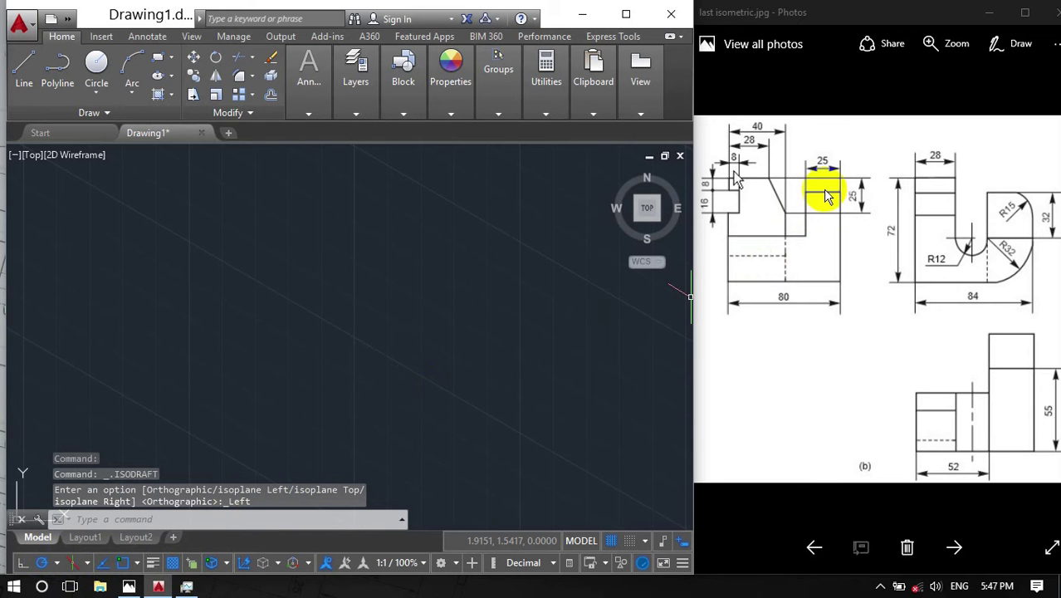
pyautogui.click(187, 283)
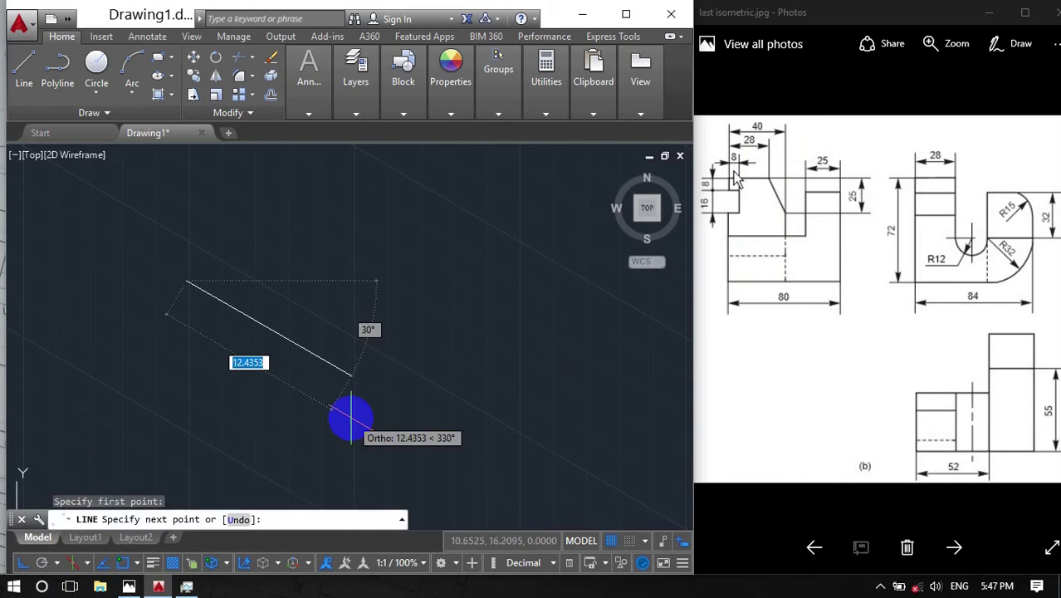
pyautogui.press('Escape')
# Step: Draw the 84-unit base edge down-right along the 330° isometric axis
pyautogui.click(24, 71)
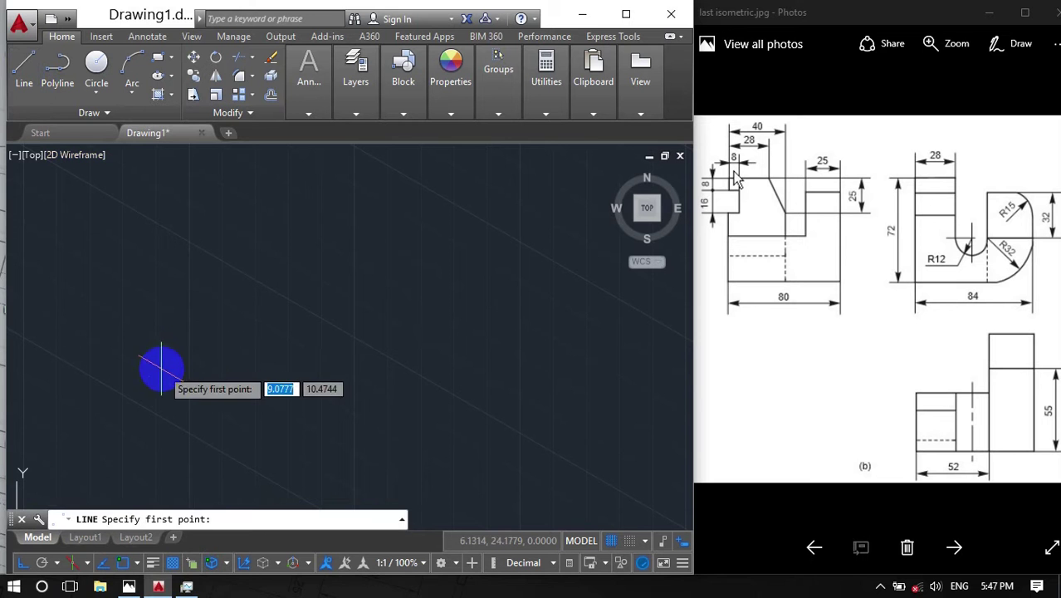
pyautogui.click(143, 356)
pyautogui.write('8')
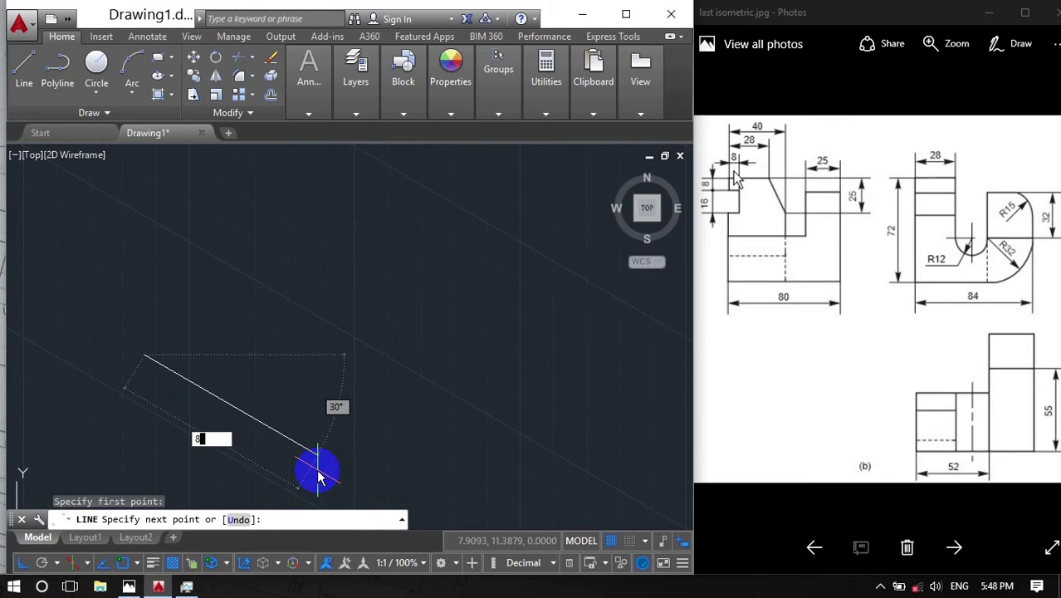
pyautogui.write('4')
pyautogui.press('Return')
pyautogui.moveTo(342, 427); pyautogui.dragTo(517, 320, button='middle')
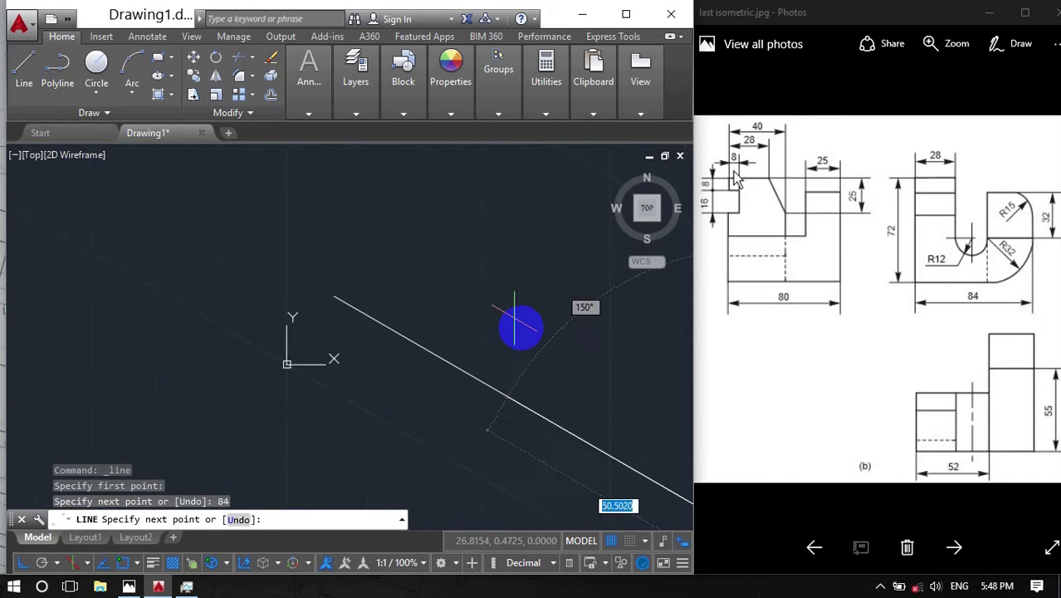
pyautogui.moveTo(549, 451); pyautogui.dragTo(292, 381, button='middle')
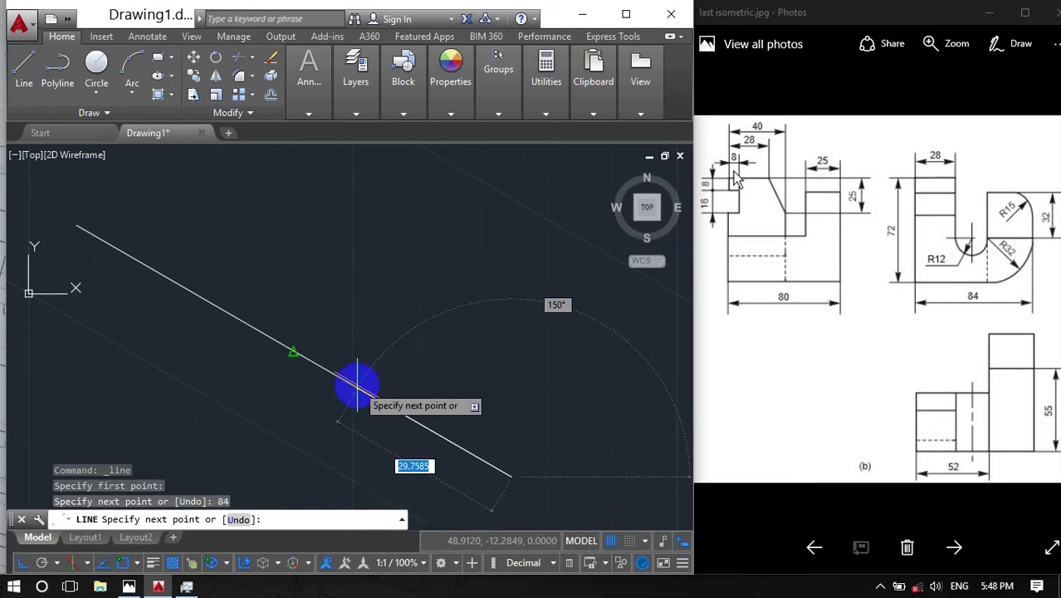
pyautogui.press('Escape')
pyautogui.scroll(-5, 368, 390)
pyautogui.scroll(3, 369, 390)
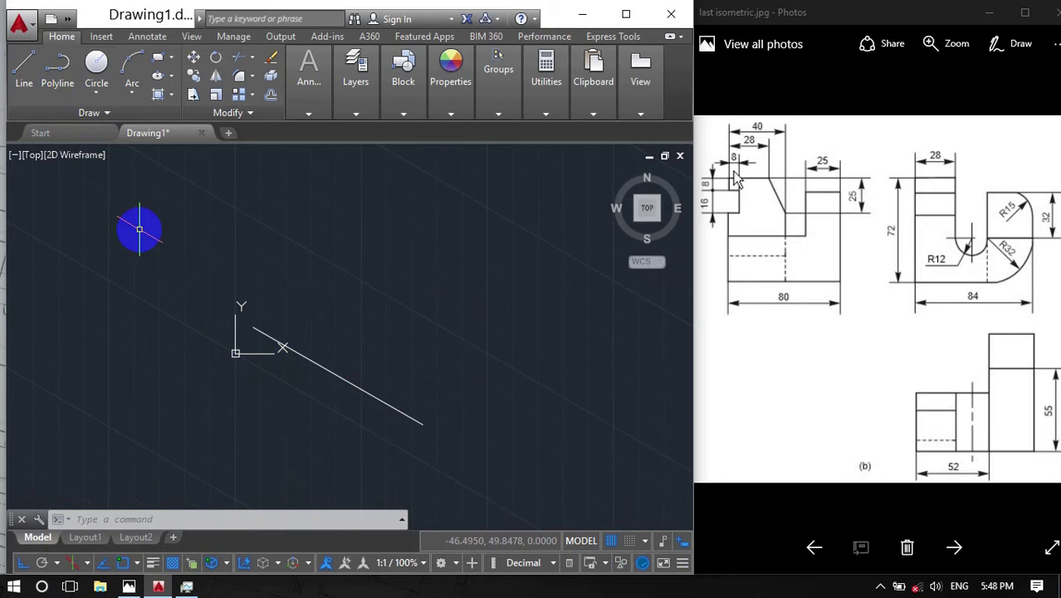
# Step: From the base edge's end, draw 32 up, 32 at 150°, 12 down and 24 at 150°
pyautogui.click(35, 87)
pyautogui.click(422, 423)
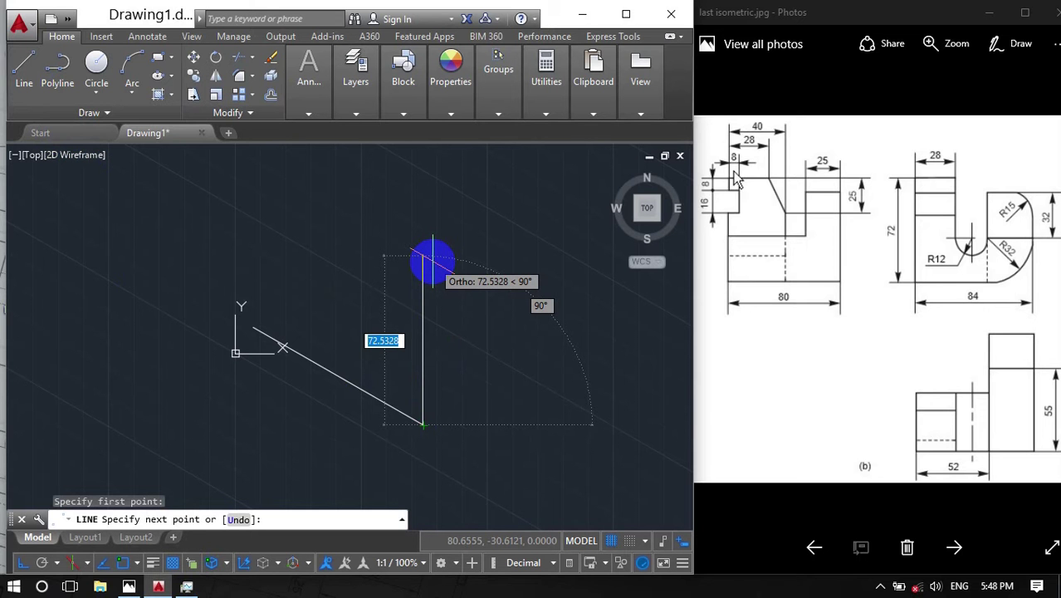
pyautogui.write('32')
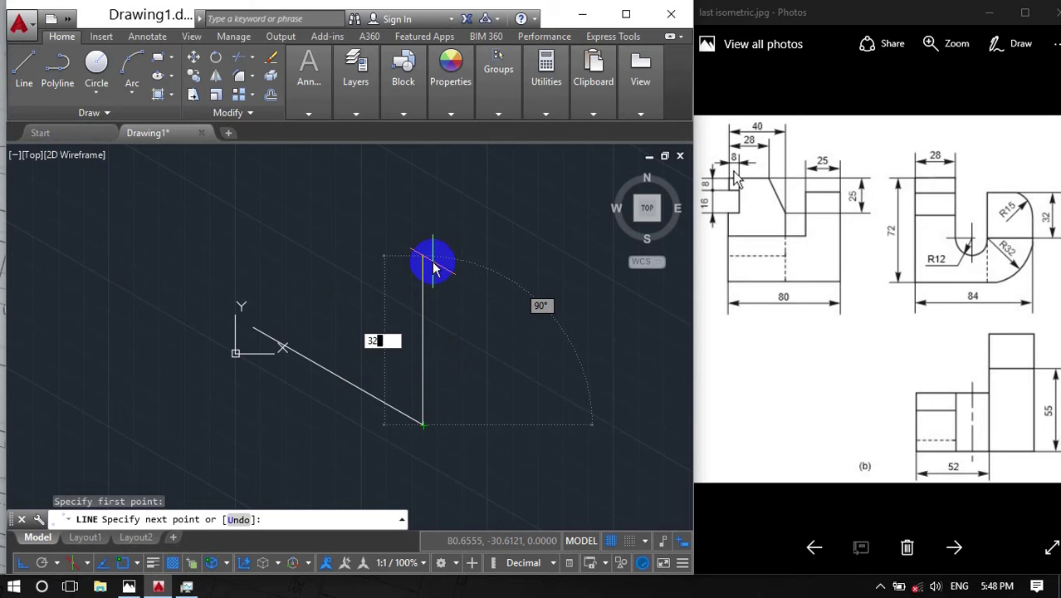
pyautogui.press('Return')
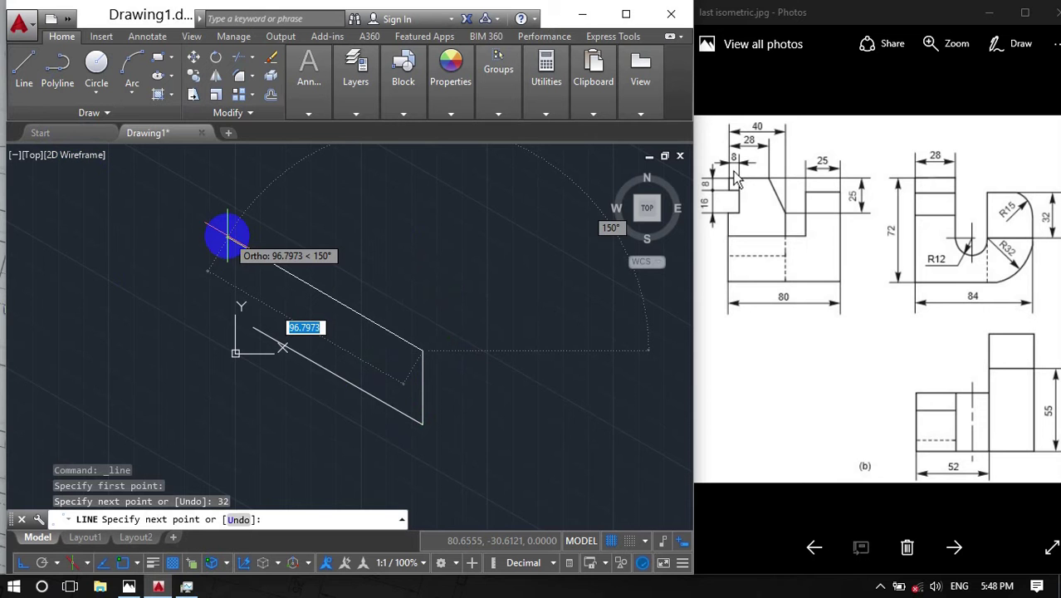
pyautogui.write('32')
pyautogui.press('Return')
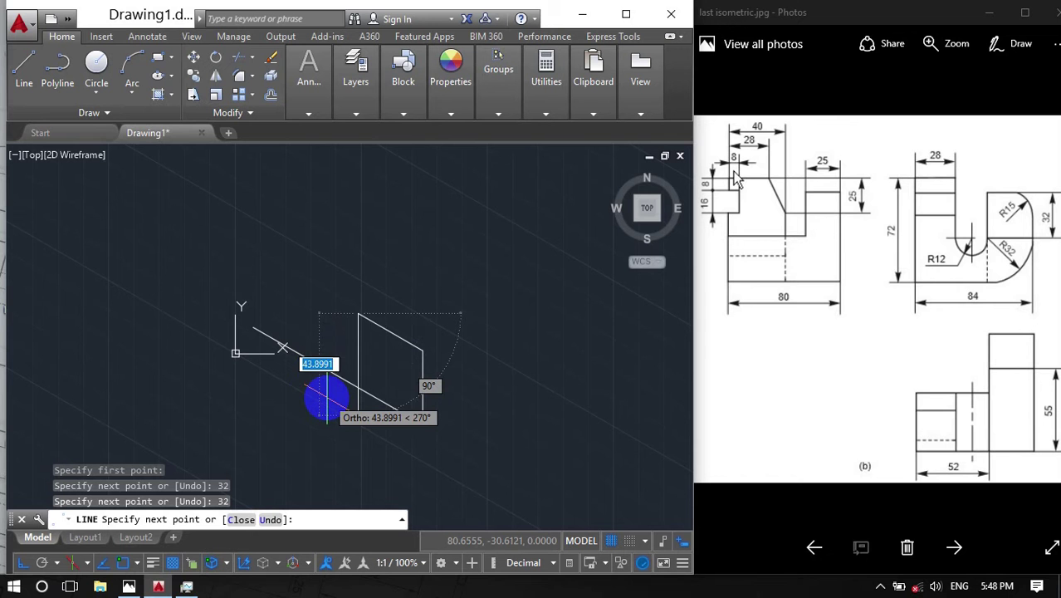
pyautogui.write('12')
pyautogui.press('Return')
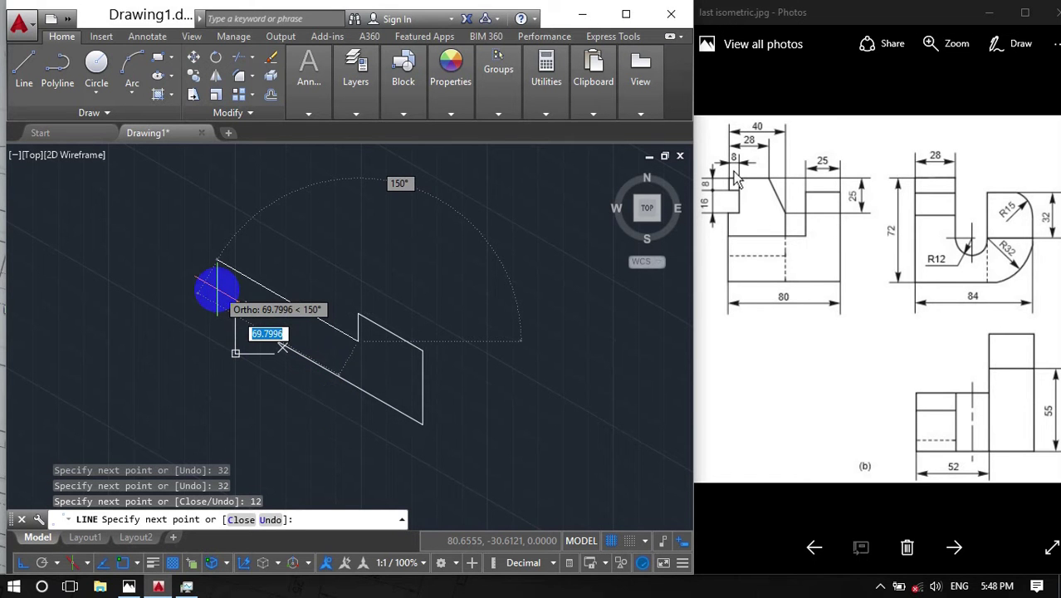
pyautogui.write('24')
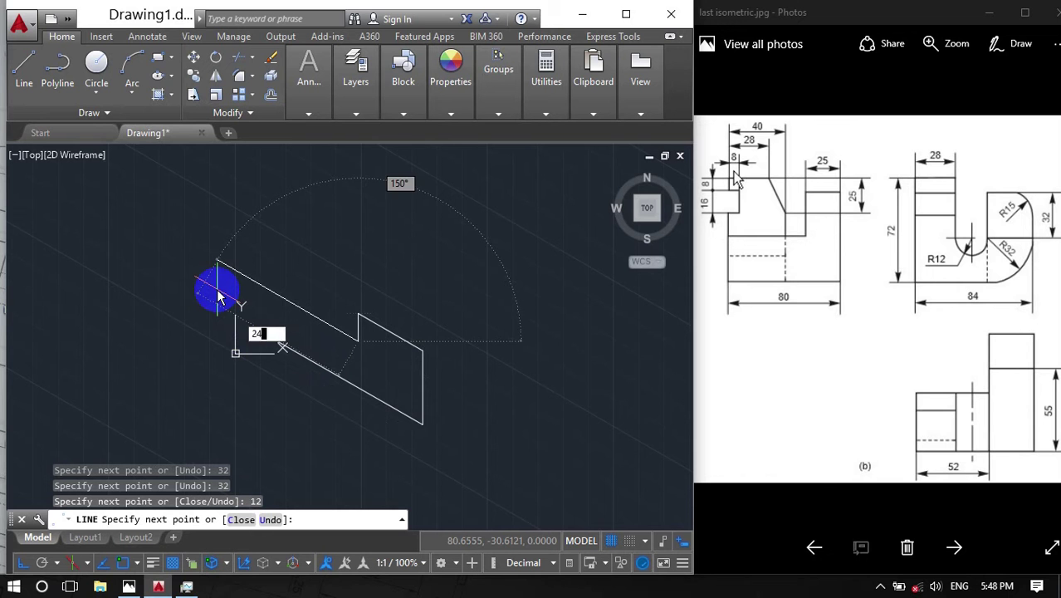
pyautogui.press('Return')
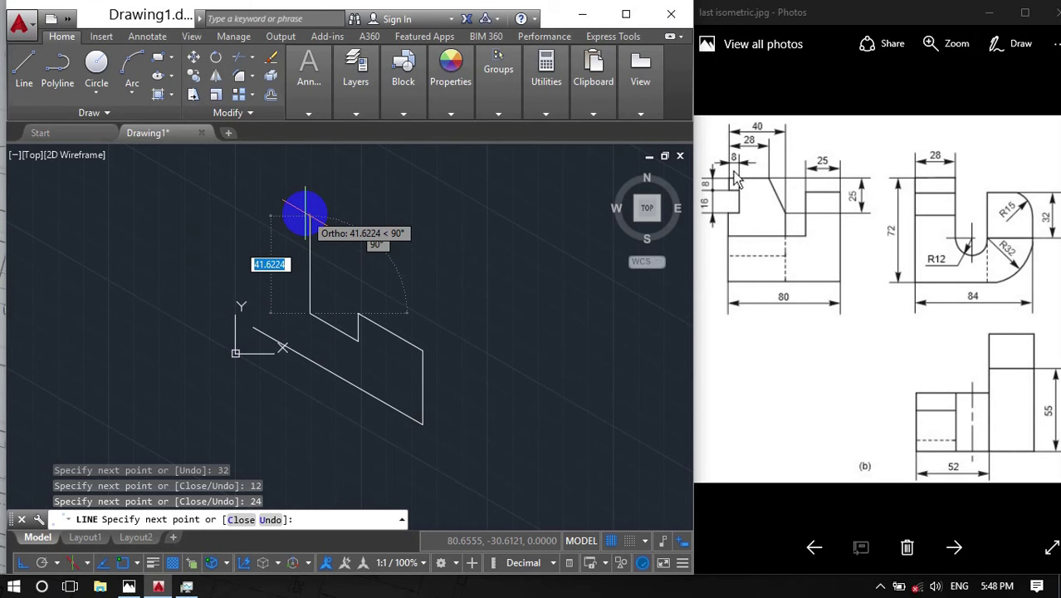
pyautogui.press('Escape')
pyautogui.press('Return')
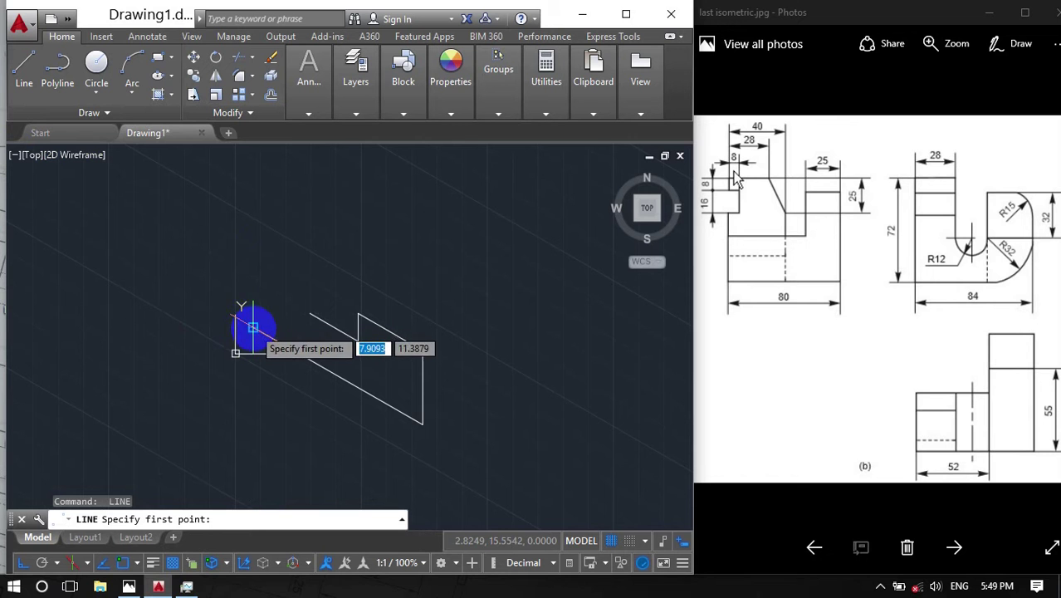
# Step: Close the stepped face with a 47-unit left upright, top edge and drop to the step; Ortho off
pyautogui.click(253, 327)
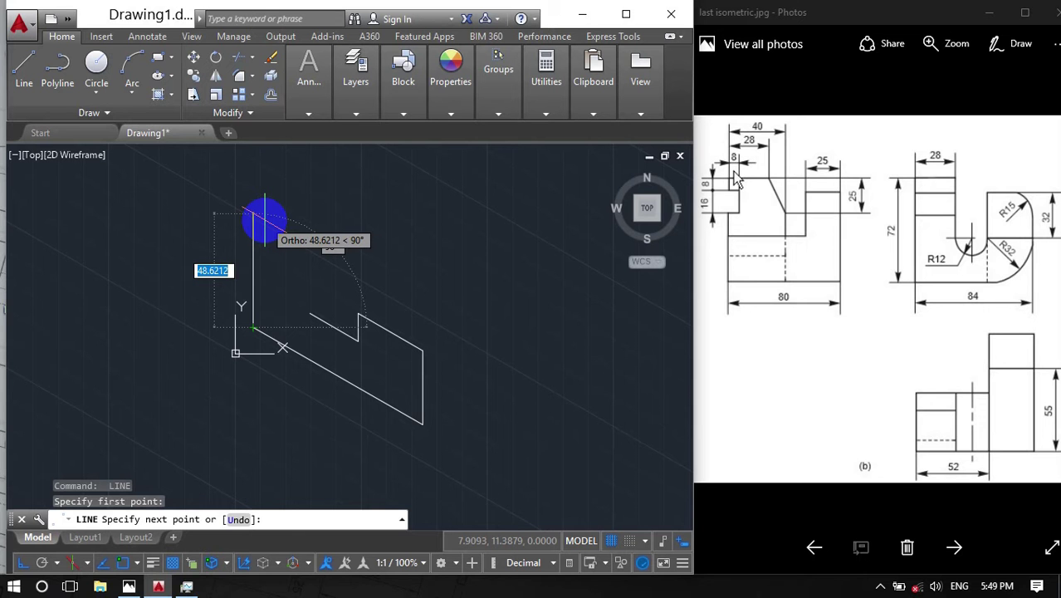
pyautogui.write('47')
pyautogui.press('Return')
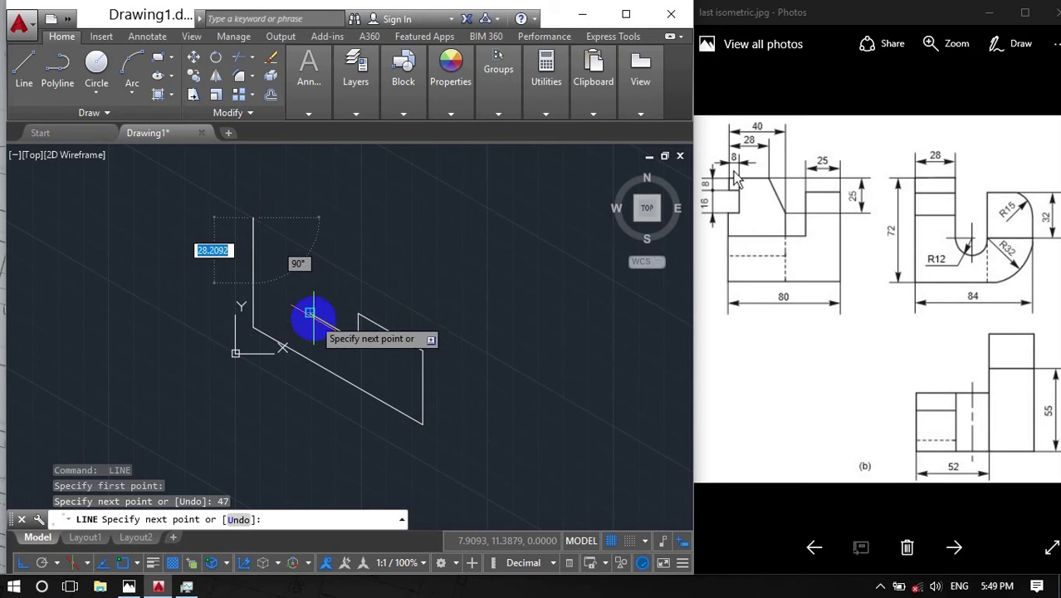
pyautogui.click(310, 249)
pyautogui.click(309, 315)
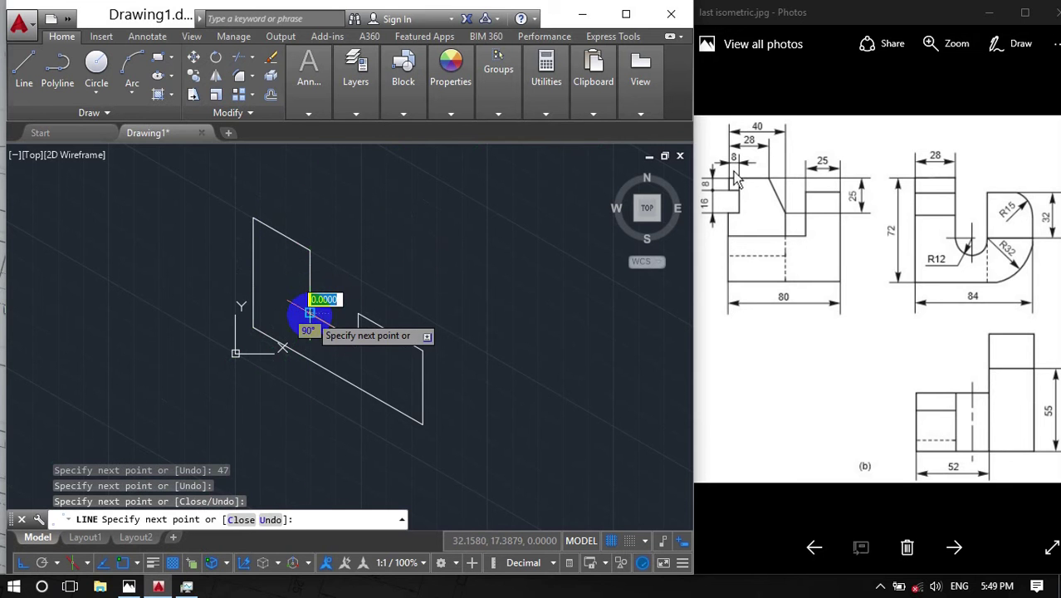
pyautogui.press('Return')
pyautogui.click(23, 562)
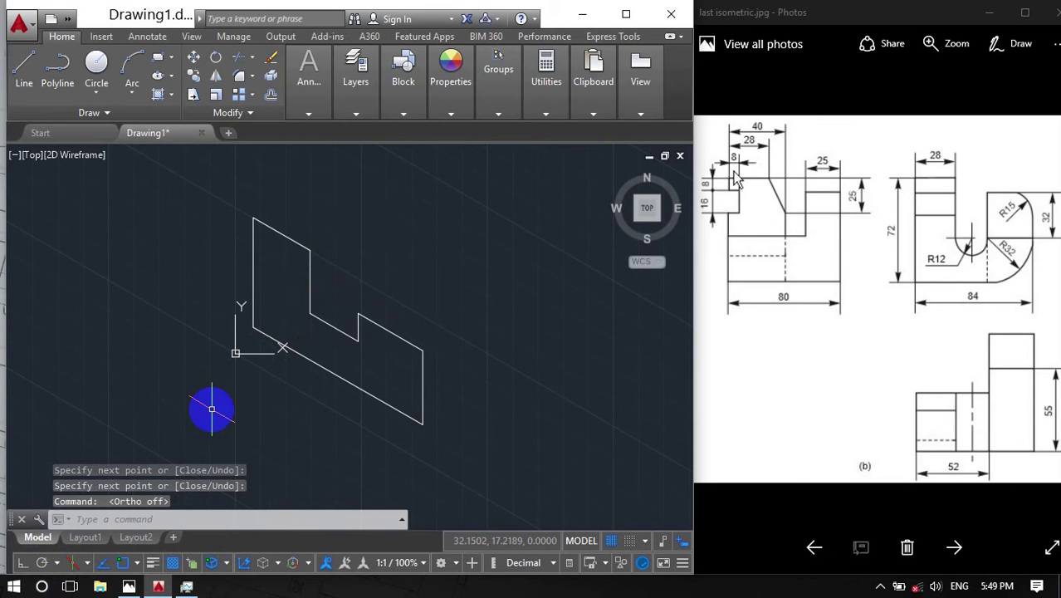
# Step: Turn on polar tracking with a 30° angle increment
pyautogui.click(25, 68)
pyautogui.click(423, 424)
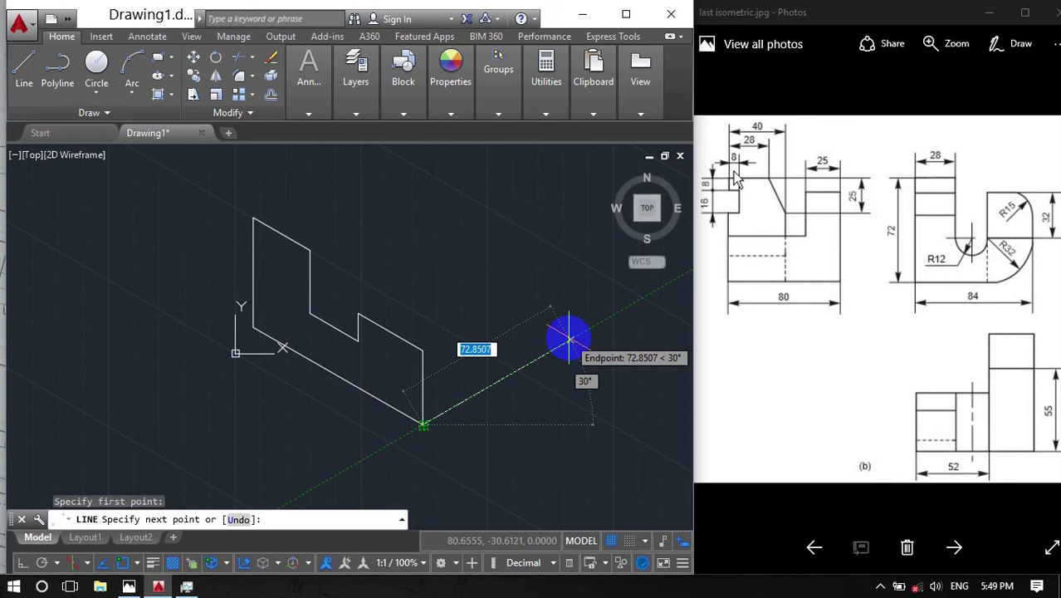
pyautogui.press('Escape')
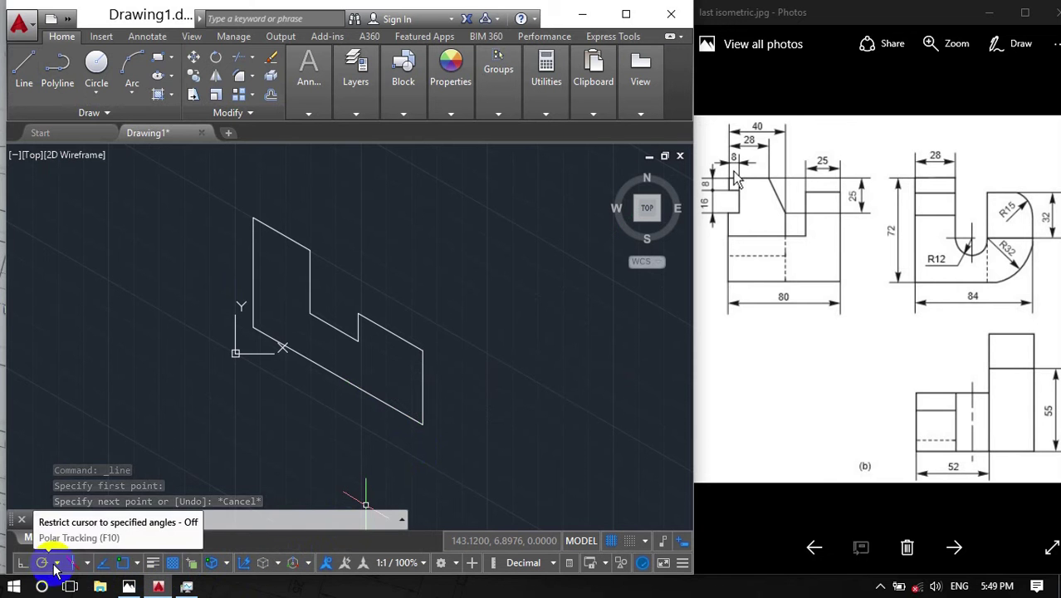
pyautogui.click(42, 563)
pyautogui.click(58, 569)
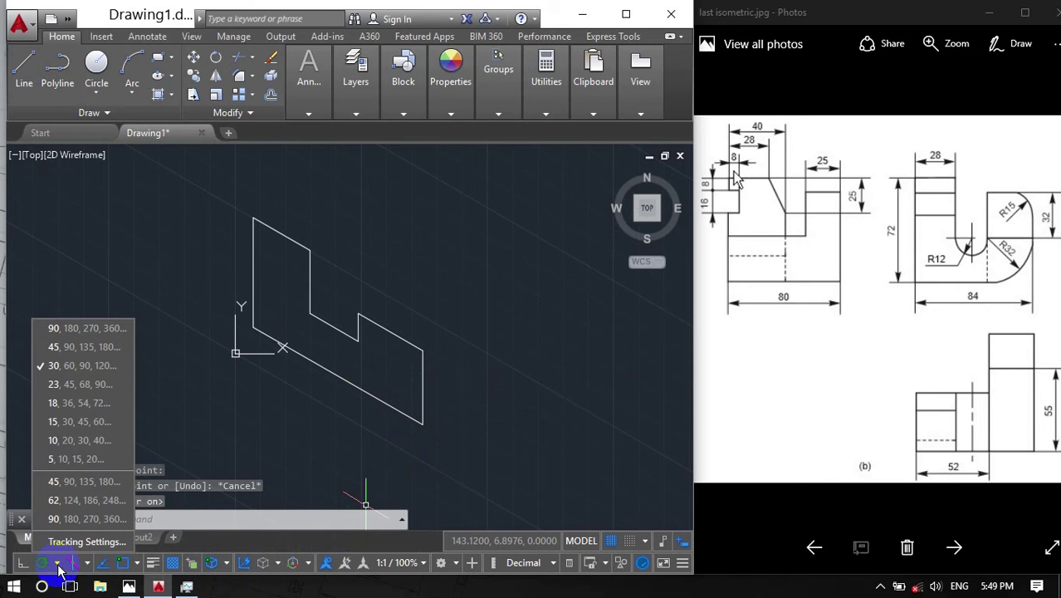
pyautogui.click(66, 368)
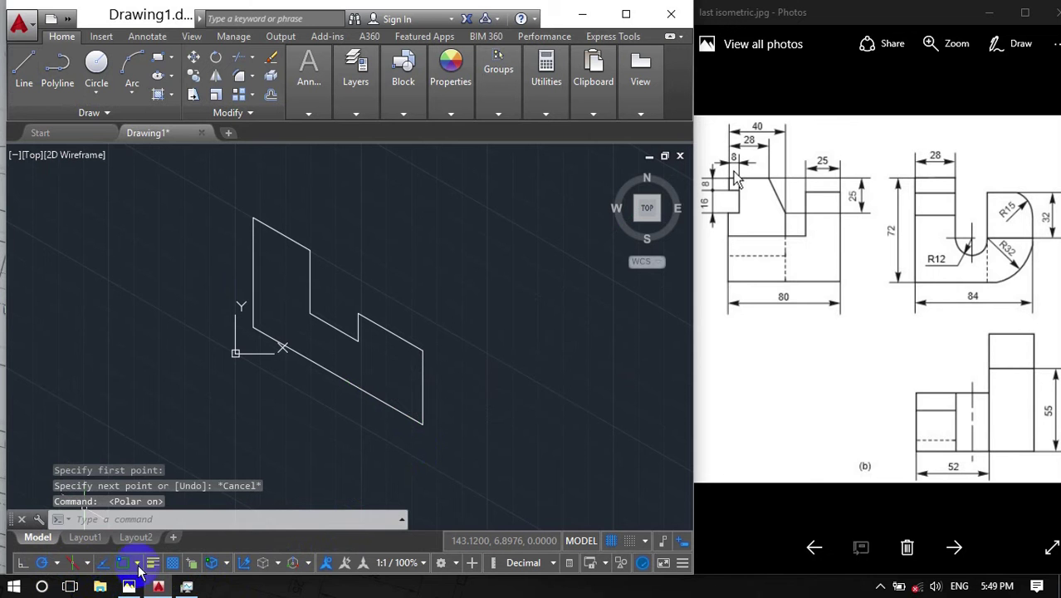
# Step: Enable endpoint, midpoint and intersection object snaps
pyautogui.rightClick(122, 565)
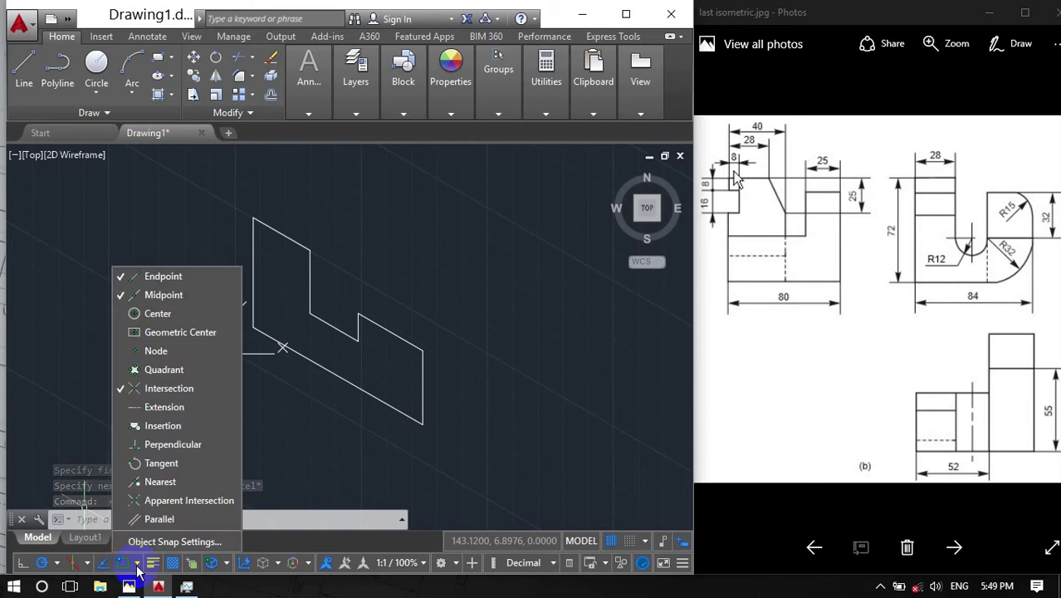
pyautogui.click(123, 573)
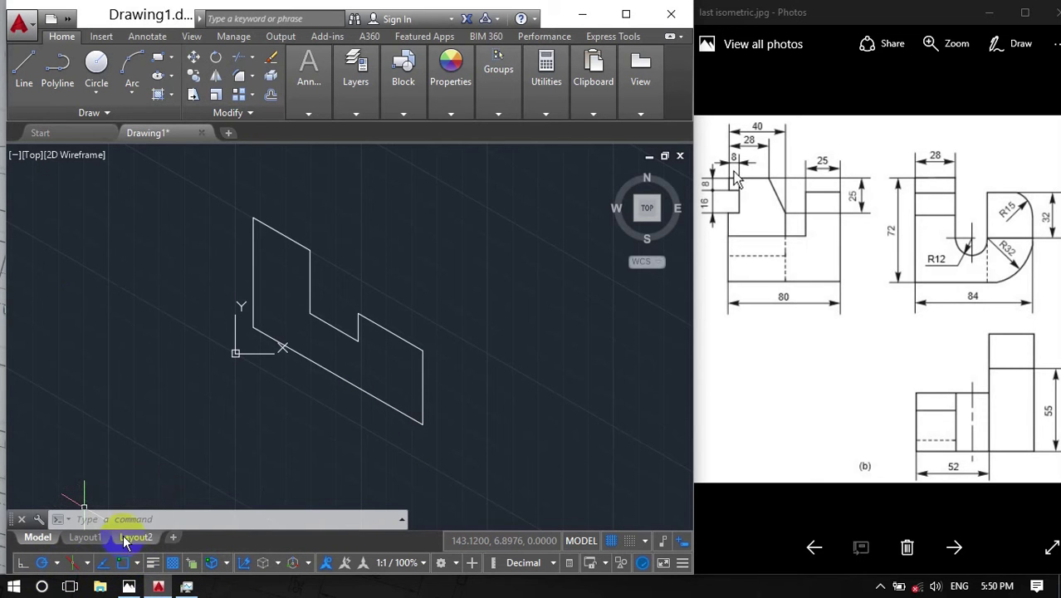
pyautogui.click(25, 83)
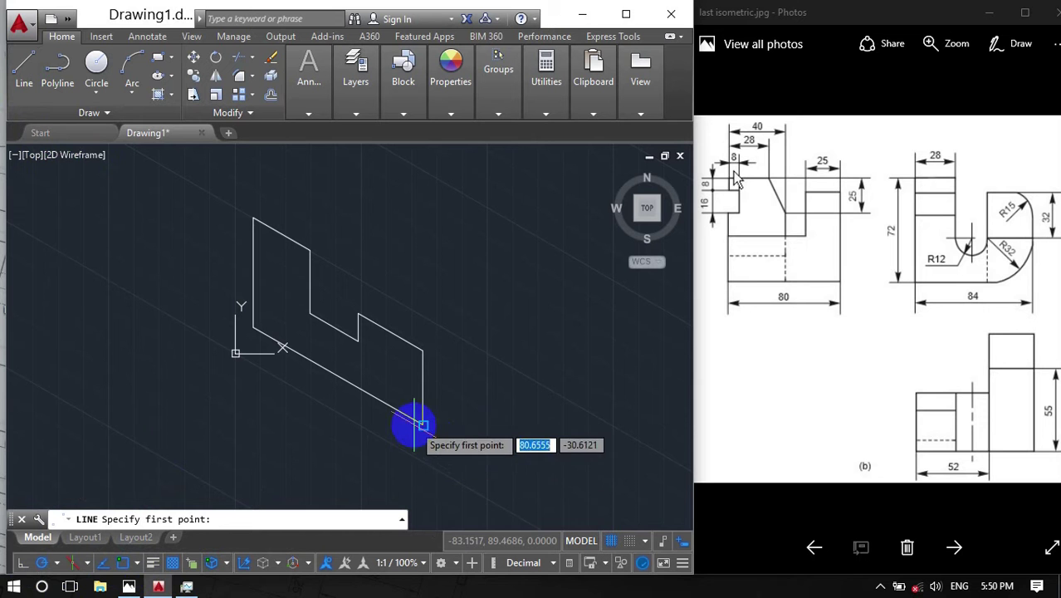
# Step: From the front face's lower-right corner, draw 80 at 30°, 64 up and 32 at 210°
pyautogui.click(424, 423)
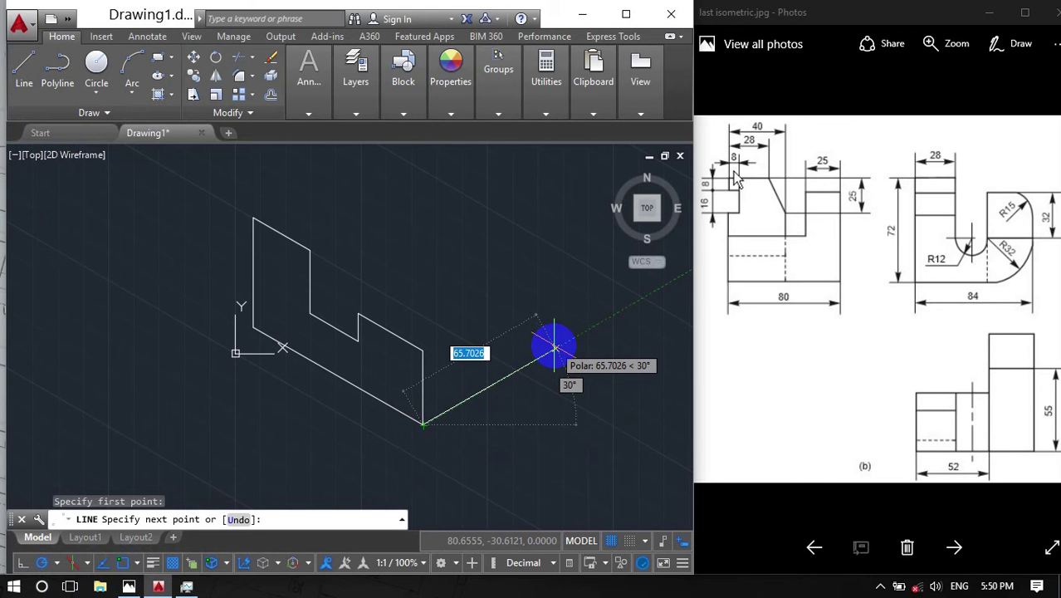
pyautogui.write('80')
pyautogui.press('Return')
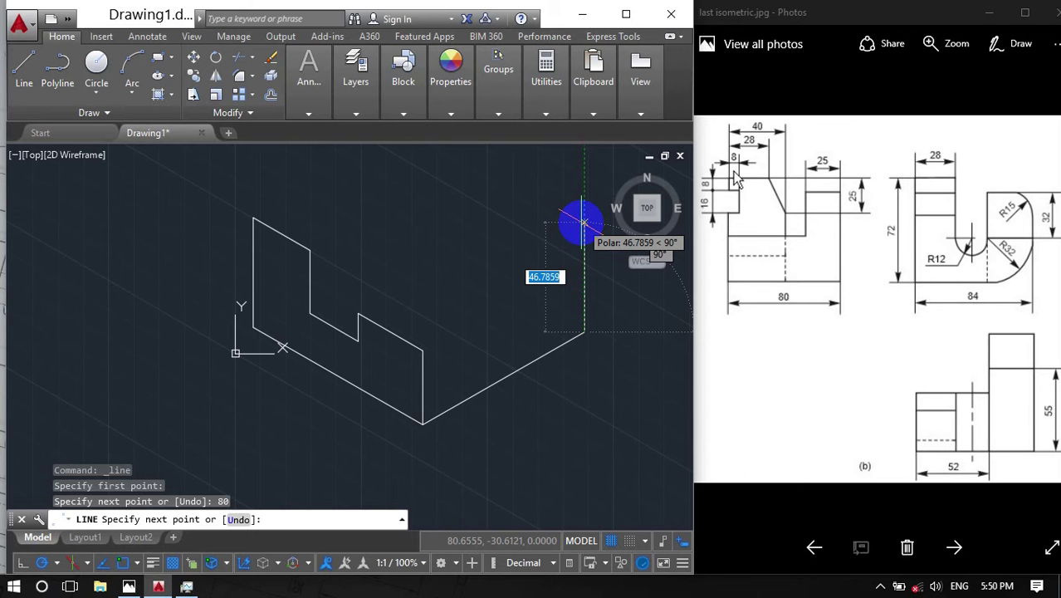
pyautogui.write('64')
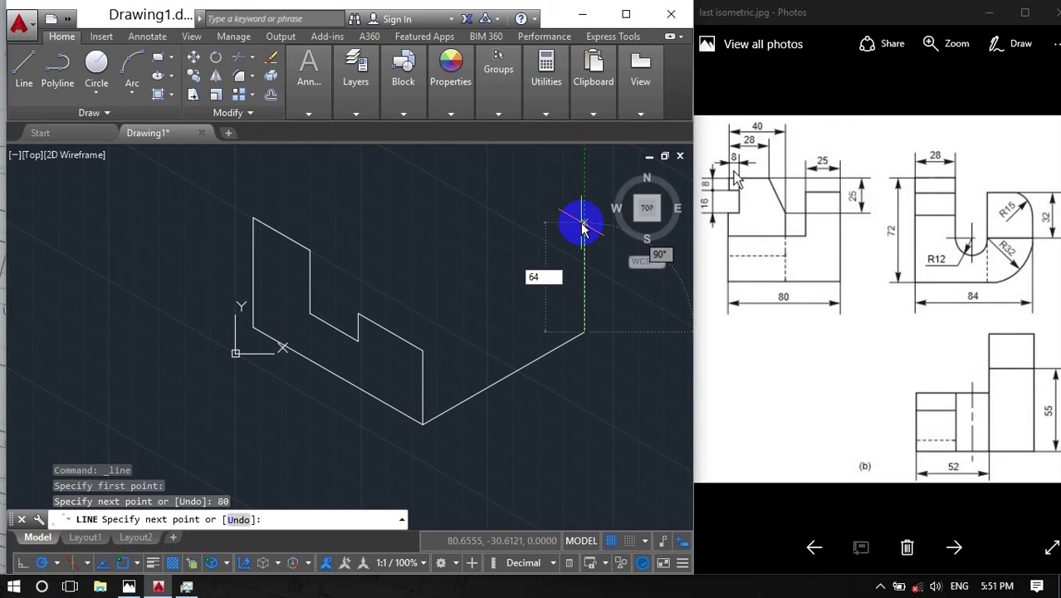
pyautogui.write('6')
pyautogui.press('BackSpace')
pyautogui.press('Return')
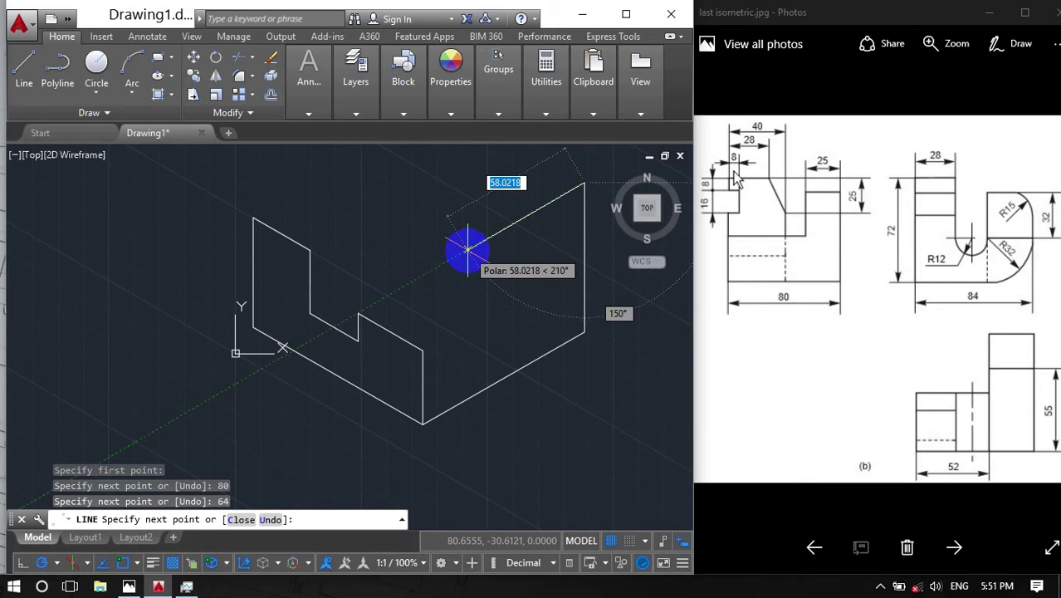
pyautogui.write('2')
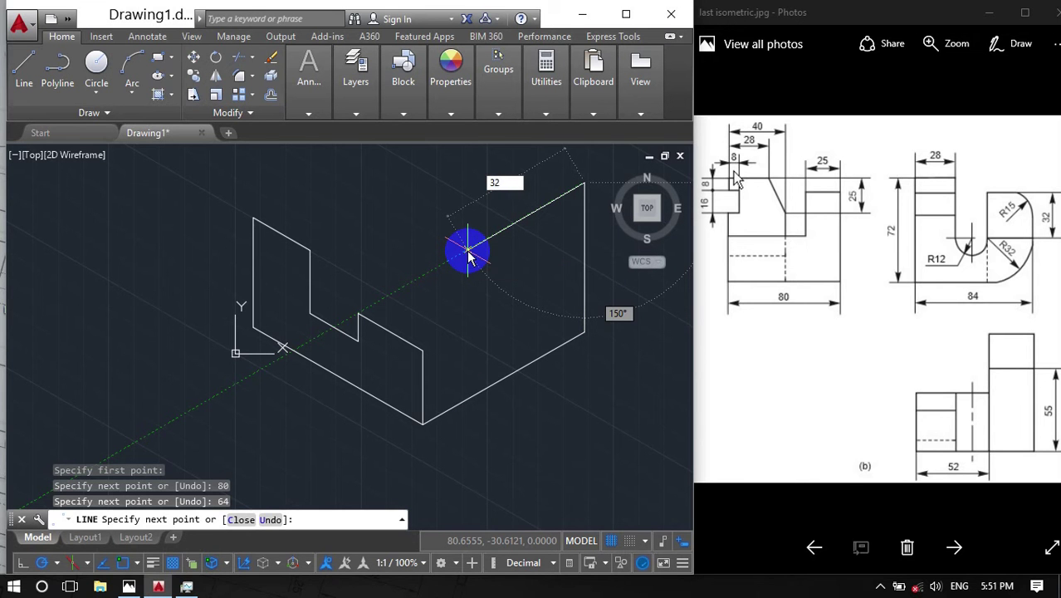
pyautogui.press('Return')
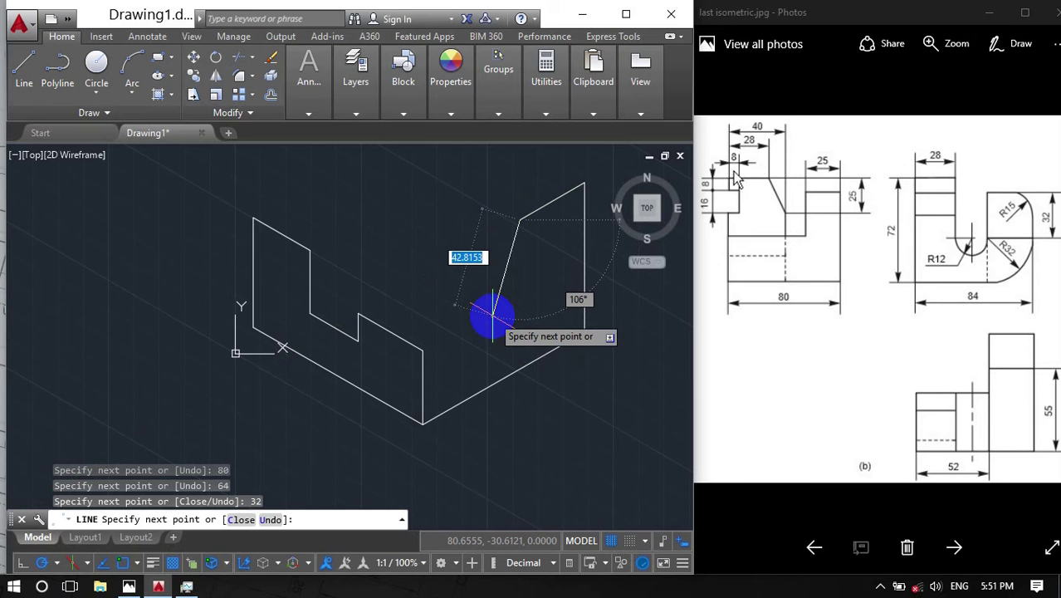
pyautogui.press('Escape')
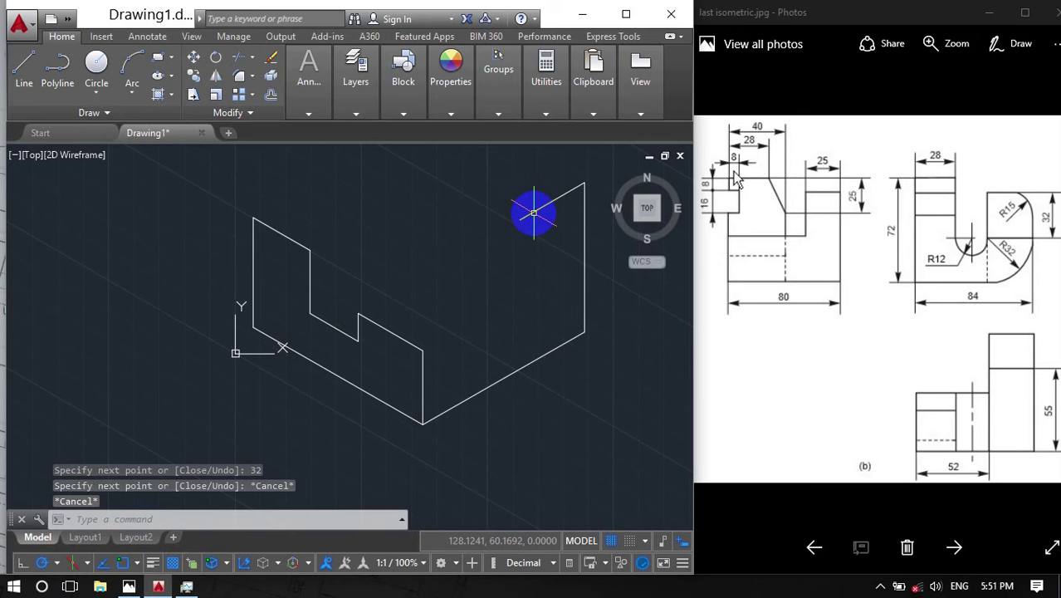
pyautogui.press('Escape')
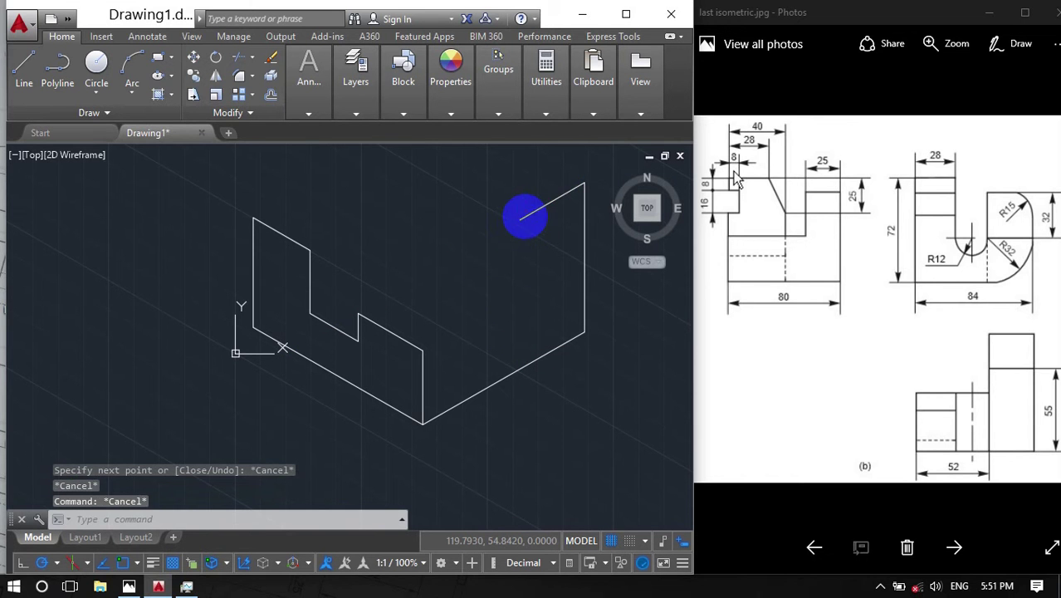
# Step: Erase the stray 32-unit edge at the top of the 64-unit upright
pyautogui.click(527, 217)
pyautogui.press('Delete')
pyautogui.write('l')
pyautogui.press('Return')
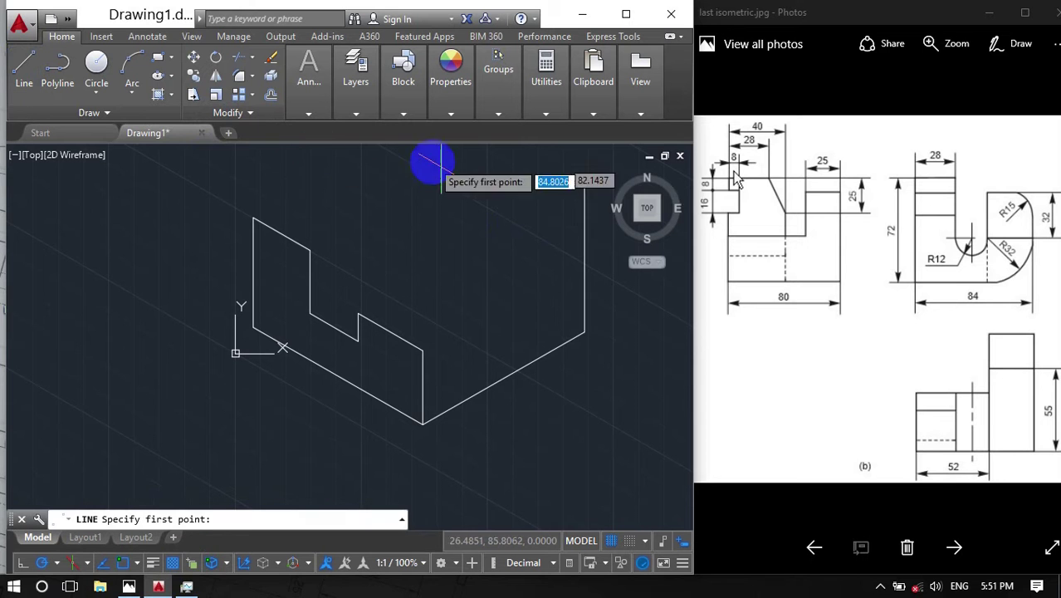
pyautogui.click(584, 181)
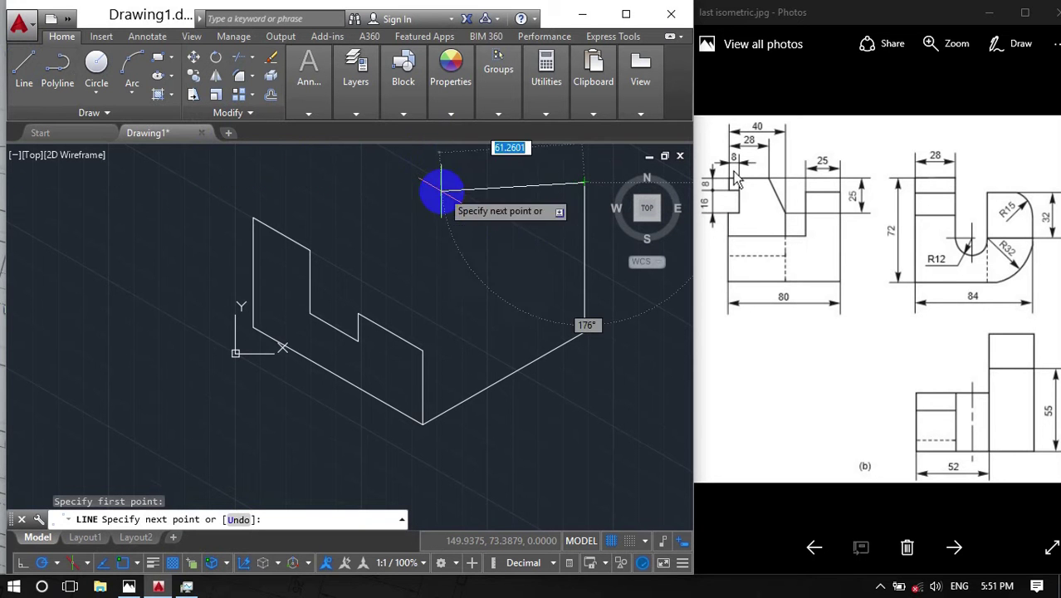
pyautogui.click(403, 114)
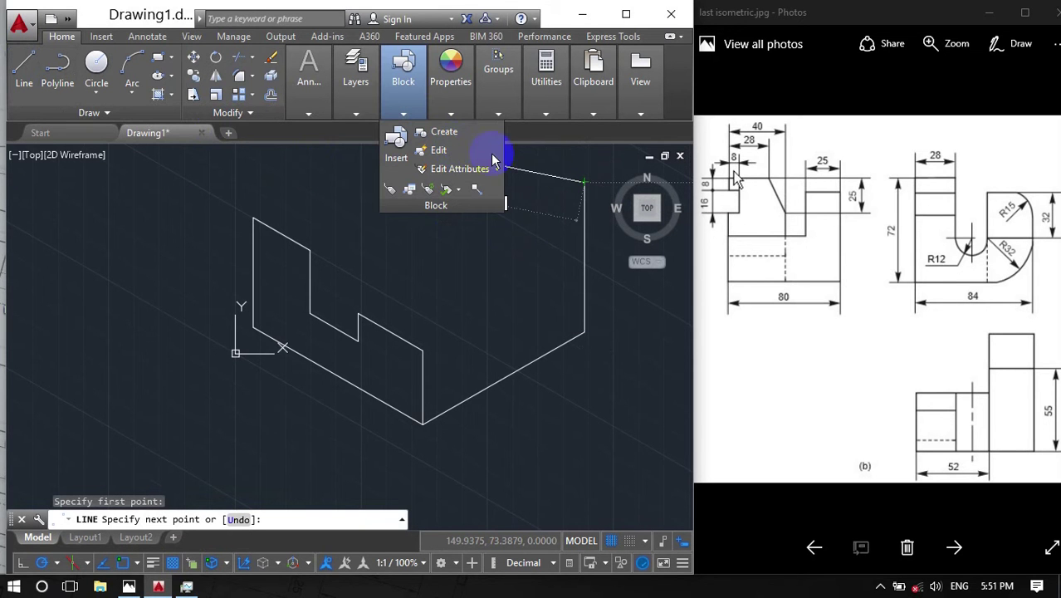
# Step: Undo the accidental line and shift the drawing lower in the view
pyautogui.moveTo(545, 163); pyautogui.dragTo(522, 249, button='middle')
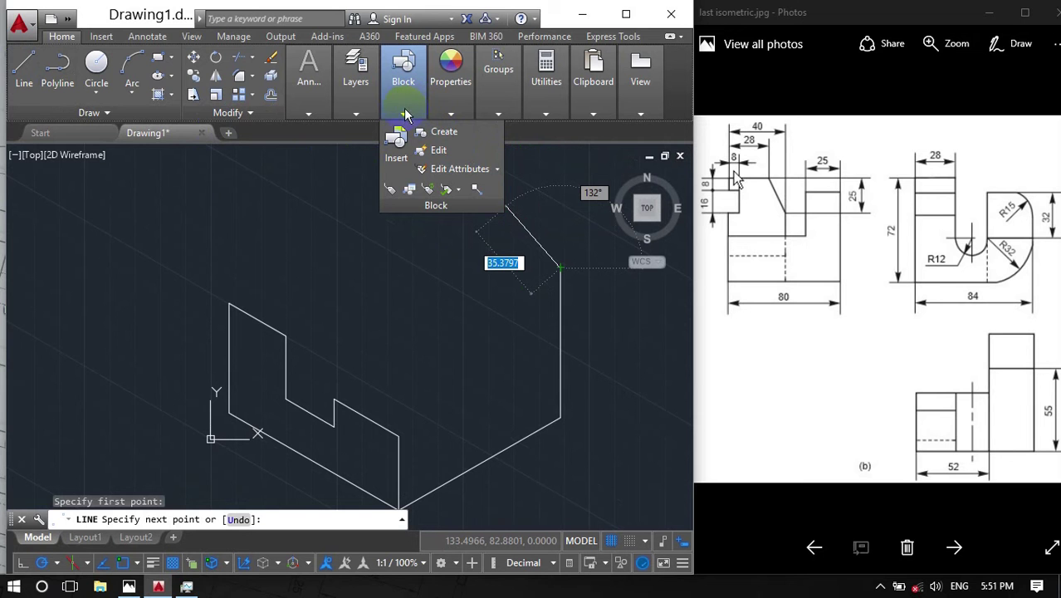
pyautogui.write('u')
pyautogui.press('Return')
pyautogui.press('Escape')
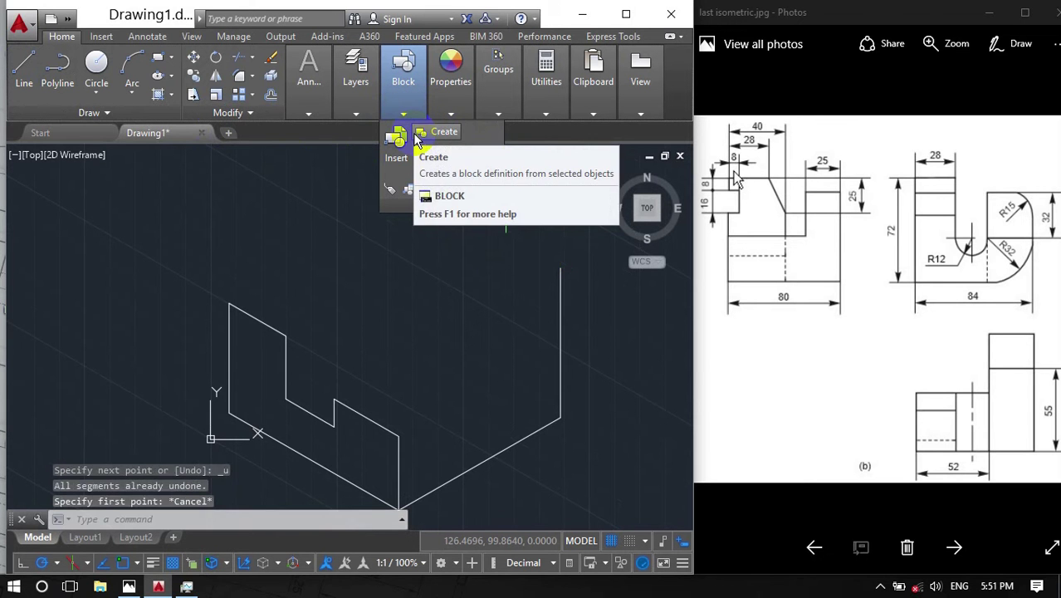
pyautogui.press('Escape')
pyautogui.click(447, 305)
pyautogui.hotkey('ctrl', 'z')
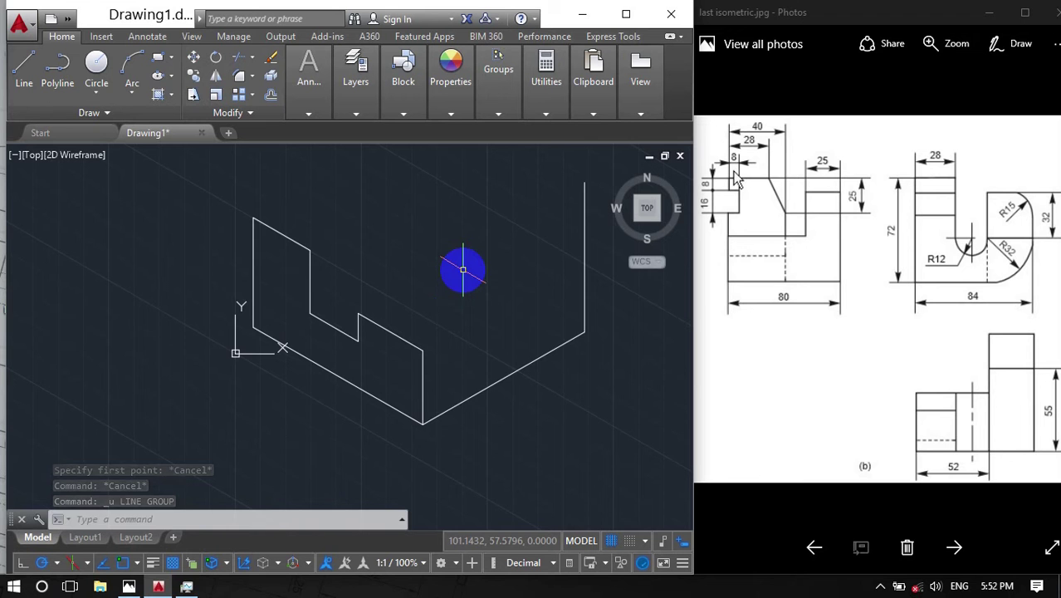
pyautogui.moveTo(463, 269); pyautogui.dragTo(349, 190, button='middle')
pyautogui.click(24, 70)
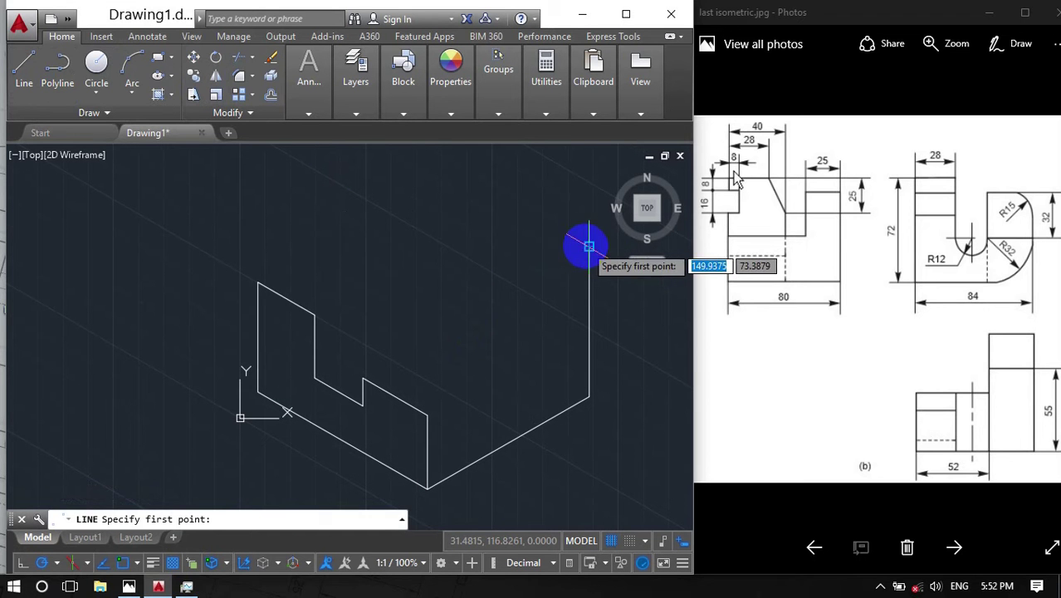
# Step: From the upright's top, draw 32 at 150°, 32 down, then snap to the upright's midpoint
pyautogui.click(589, 248)
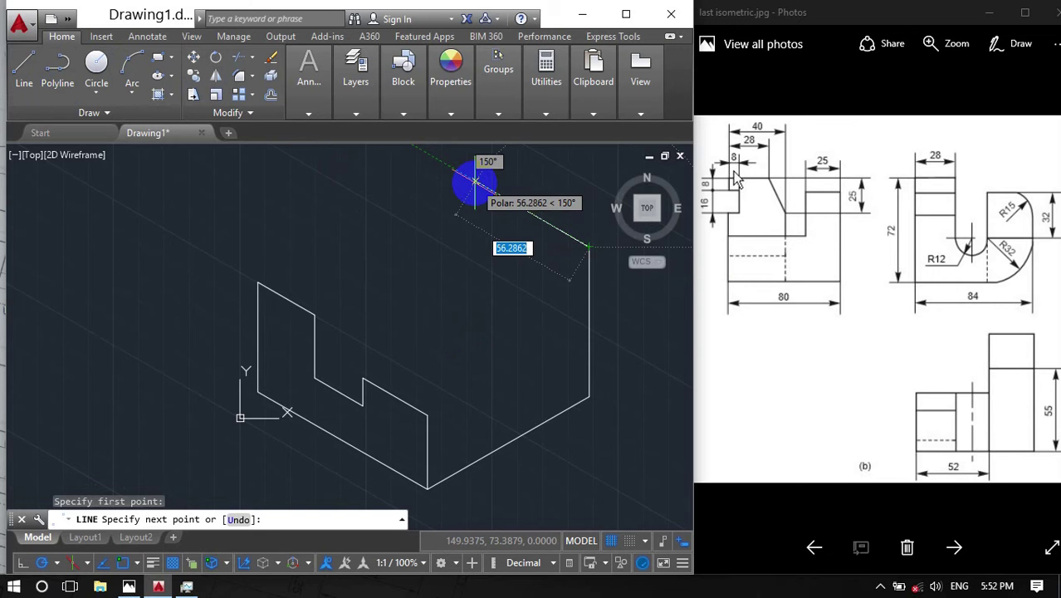
pyautogui.write('32')
pyautogui.press('Return')
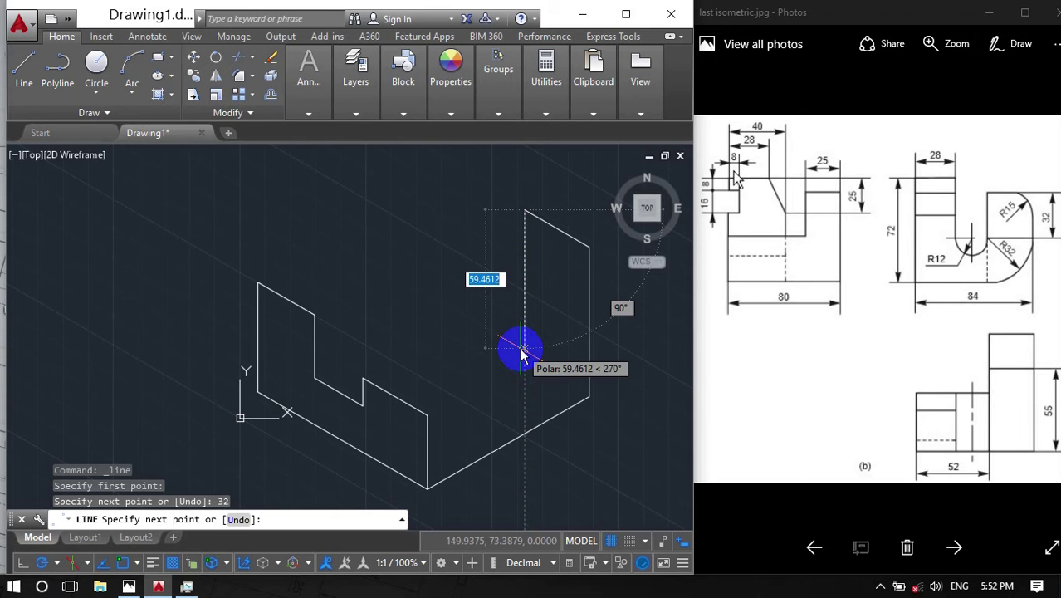
pyautogui.write('32')
pyautogui.press('Return')
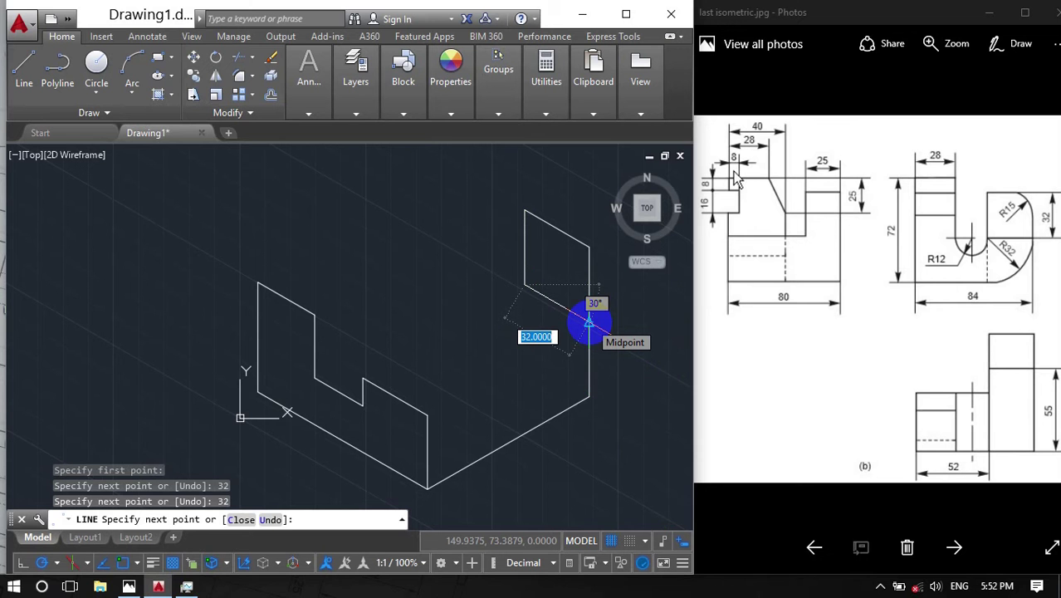
pyautogui.click(588, 321)
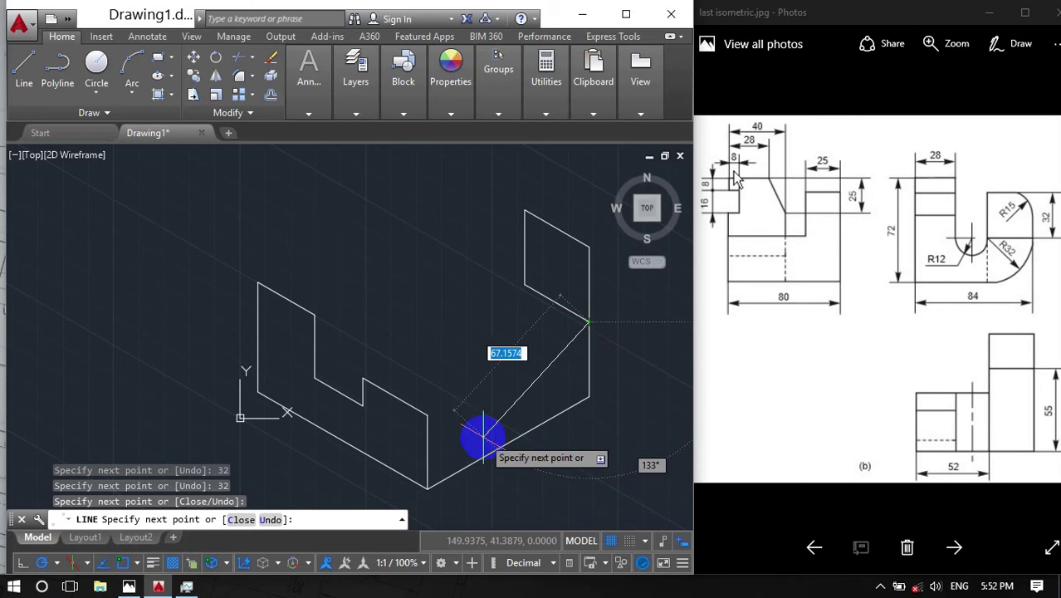
pyautogui.press('Return')
pyautogui.press('Return')
# Step: Draw edges from both step corners to the upright's midpoint, closing the lower block's top face
pyautogui.click(427, 414)
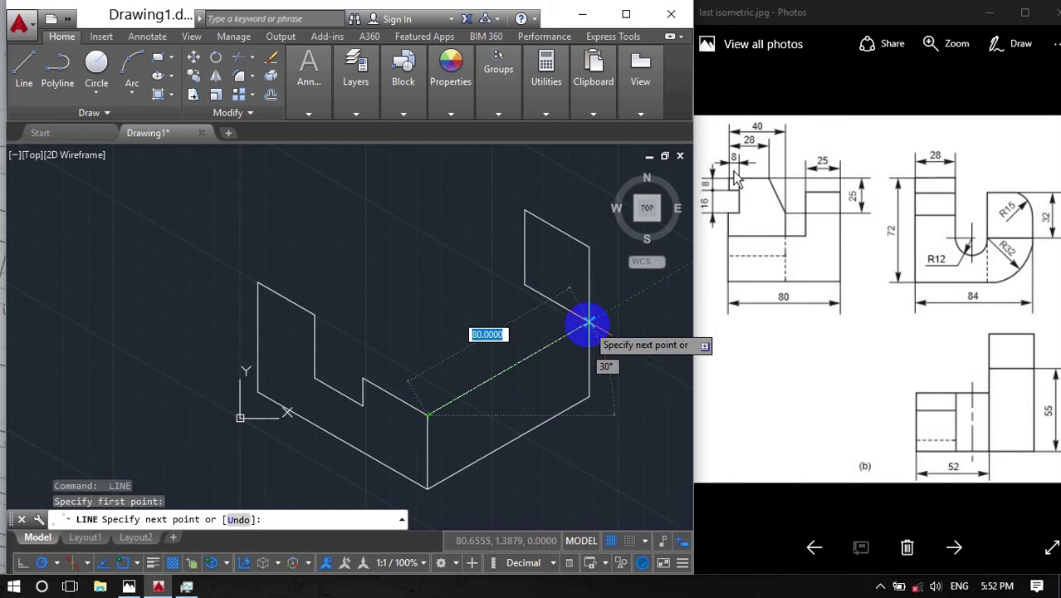
pyautogui.click(589, 321)
pyautogui.press('Return')
pyautogui.press('Return')
pyautogui.click(362, 380)
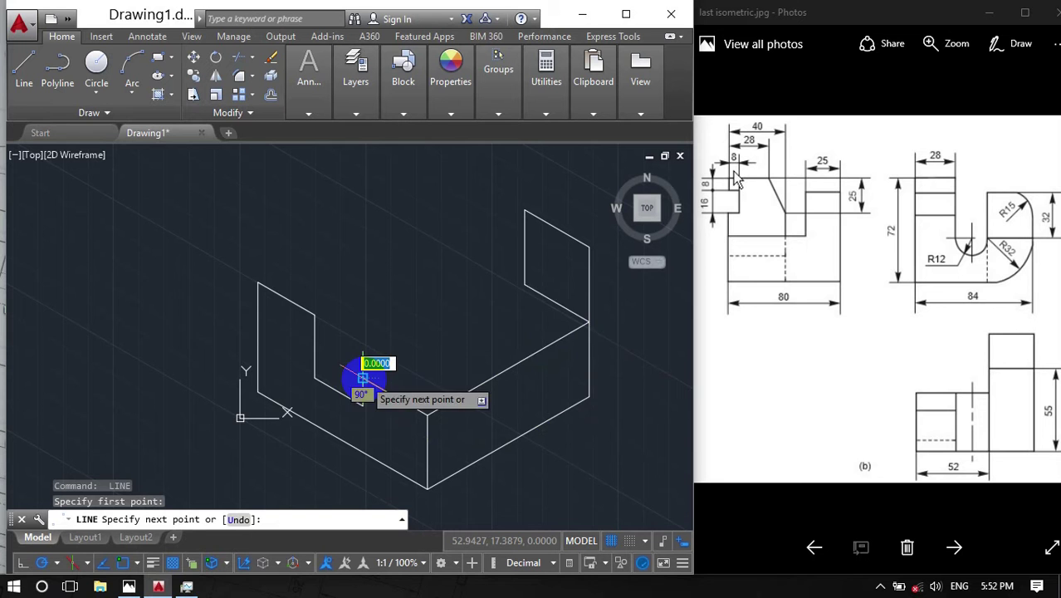
pyautogui.click(525, 285)
pyautogui.click(588, 322)
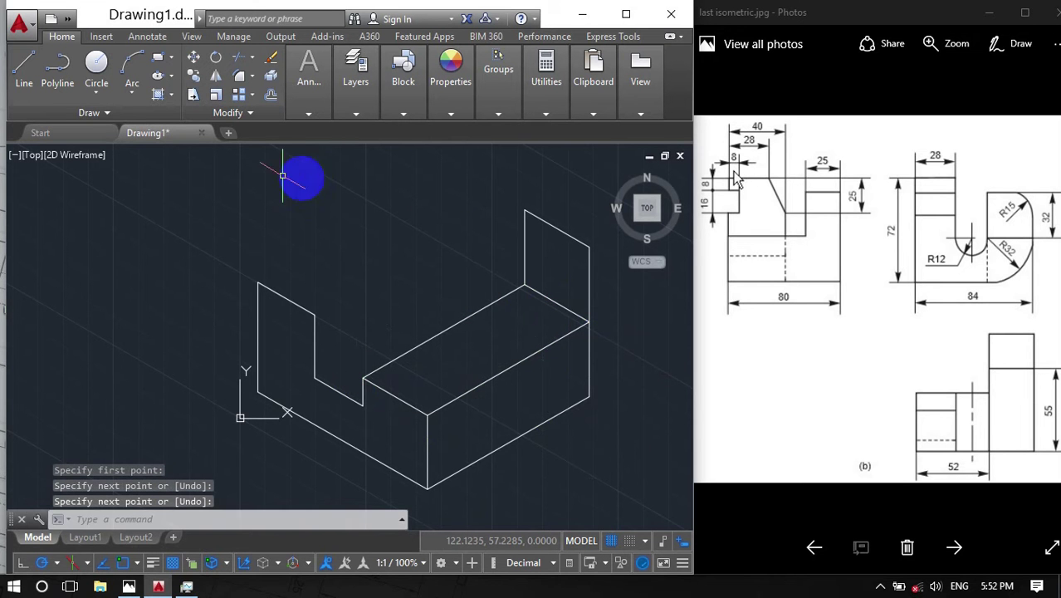
pyautogui.click(24, 70)
# Step: Close the upright's top face with 25 and 32-unit edges back to its right side
pyautogui.click(524, 210)
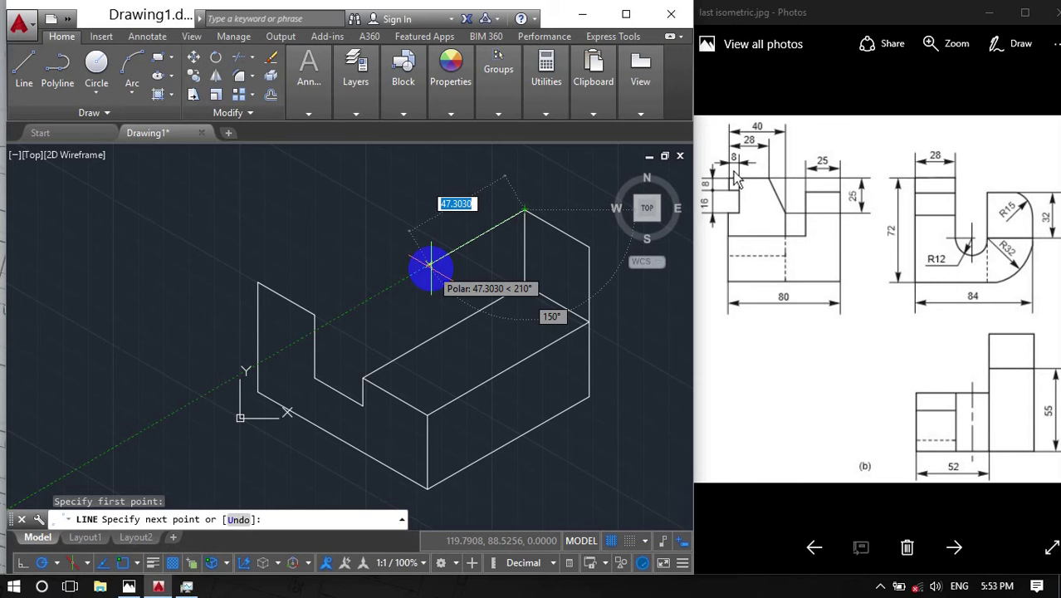
pyautogui.write('25')
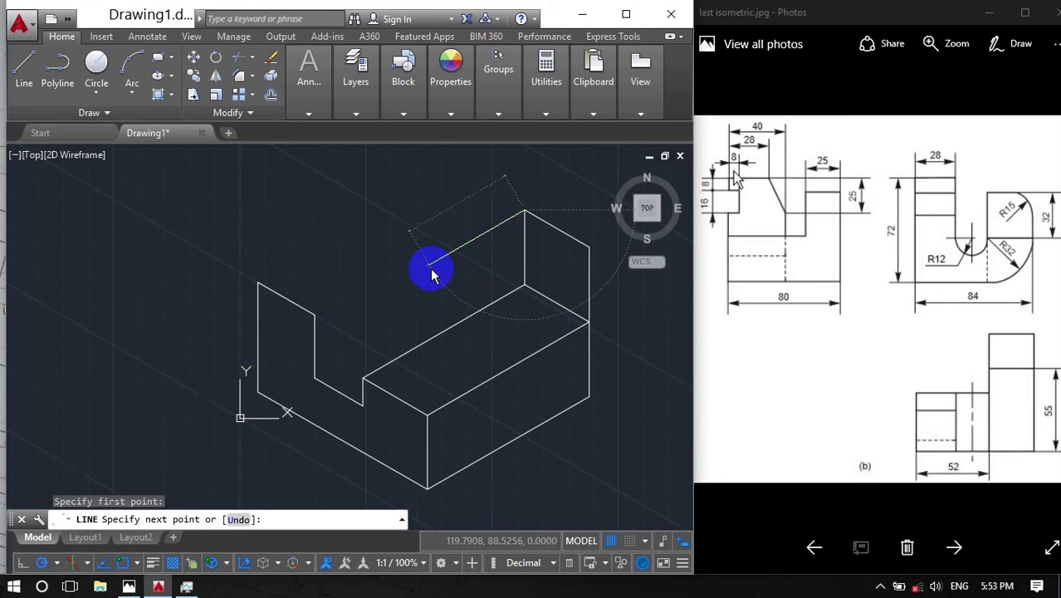
pyautogui.press('Return')
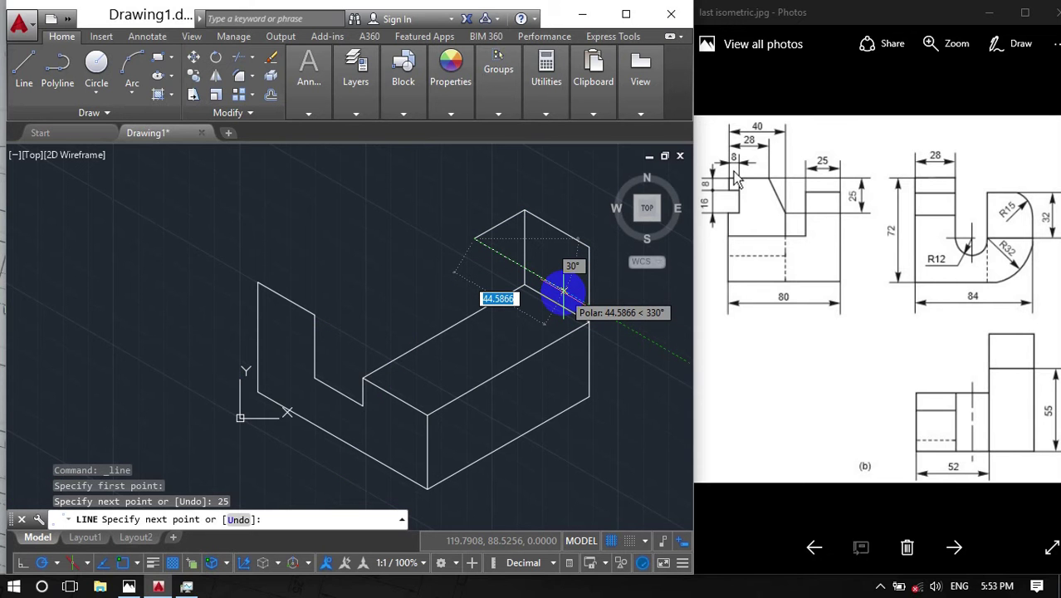
pyautogui.write('32')
pyautogui.press('Return')
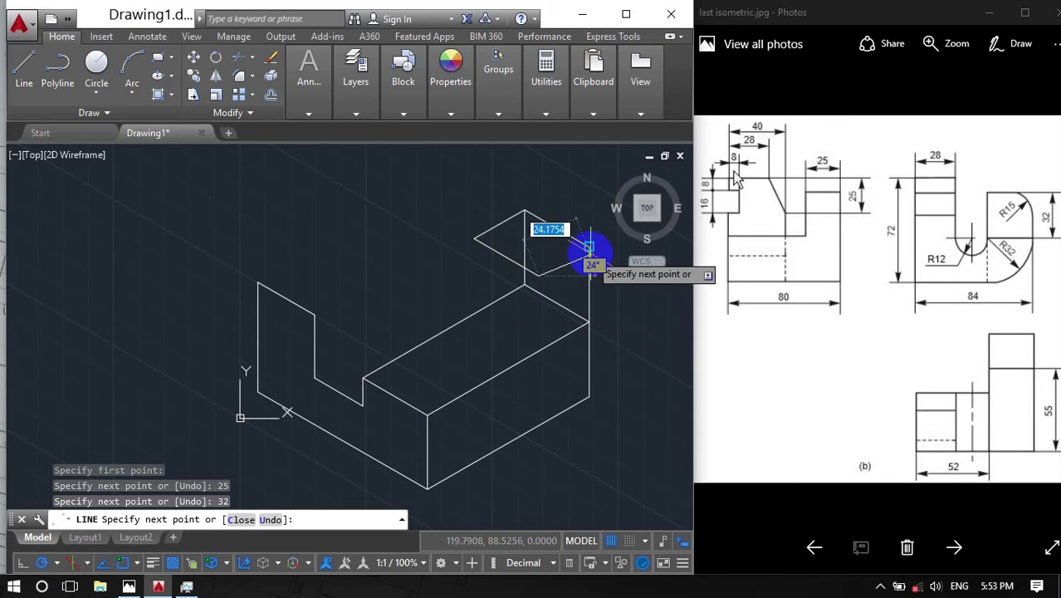
pyautogui.click(589, 246)
pyautogui.press('Return')
pyautogui.press('Return')
# Step: Drop vertical edges from the upright's top corners to the base block's top face and join them
pyautogui.click(539, 275)
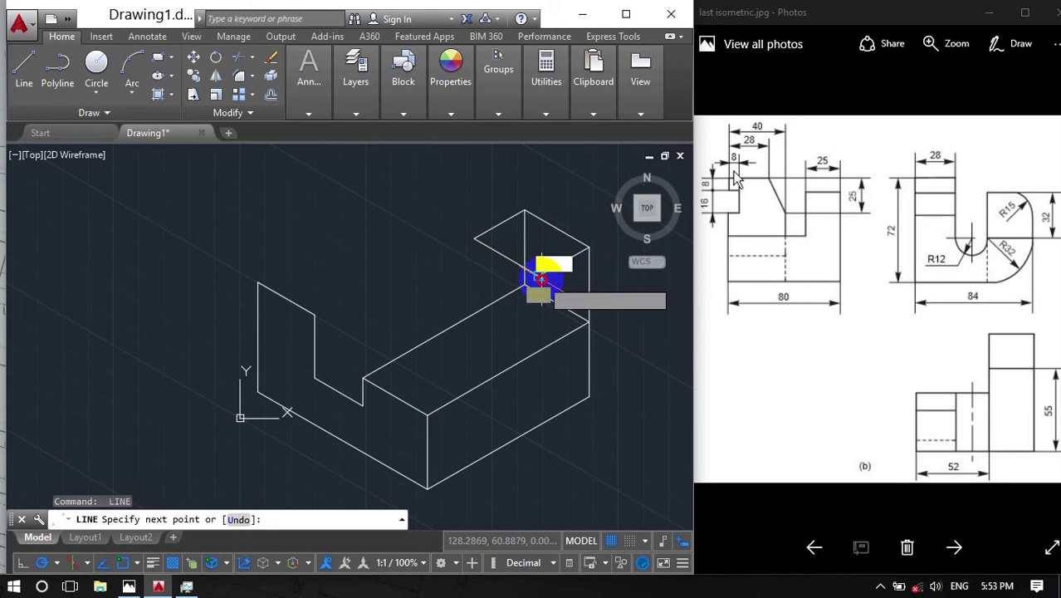
pyautogui.click(539, 349)
pyautogui.press('Return')
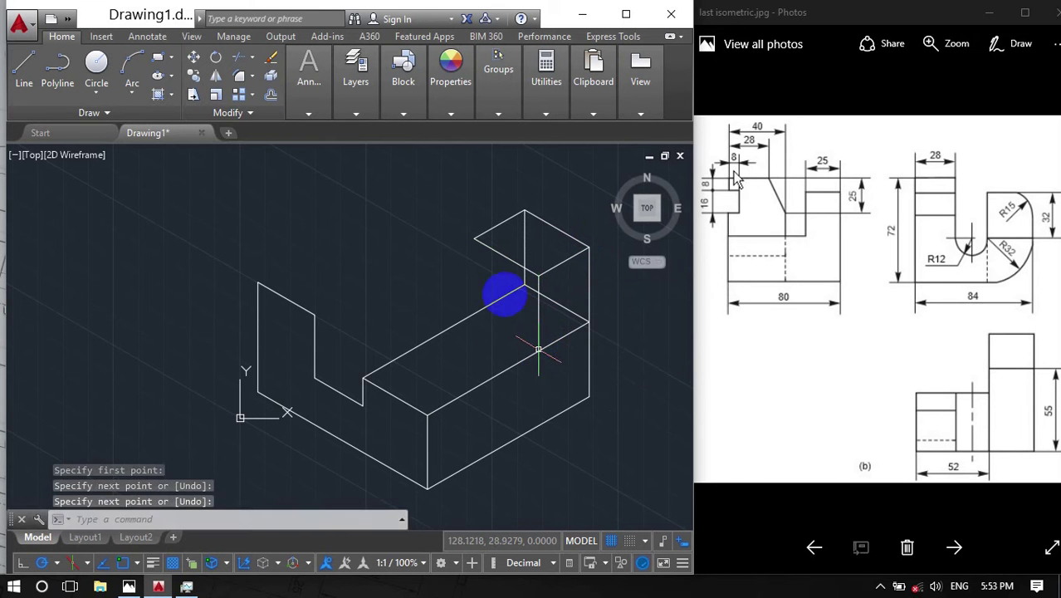
pyautogui.press('Return')
pyautogui.click(474, 238)
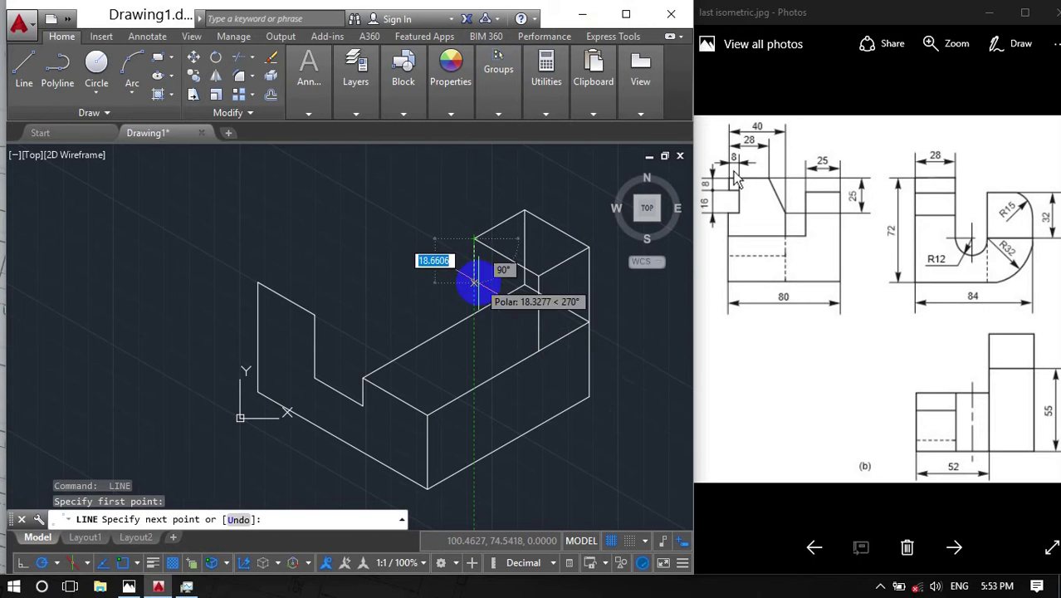
pyautogui.click(474, 314)
pyautogui.press('Return')
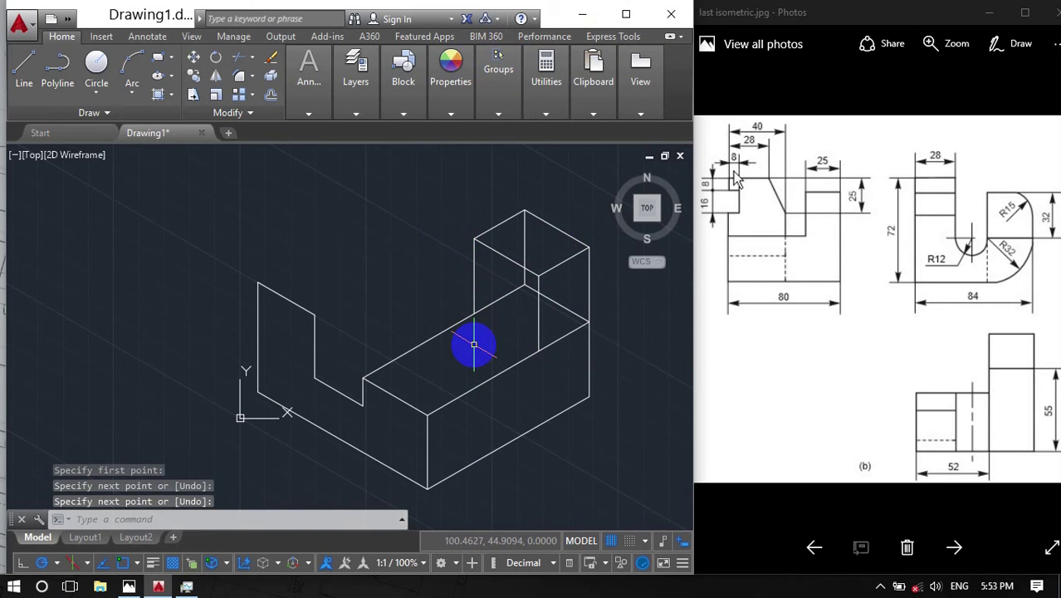
pyautogui.press('Return')
pyautogui.click(474, 343)
pyautogui.click(474, 344)
pyautogui.click(539, 349)
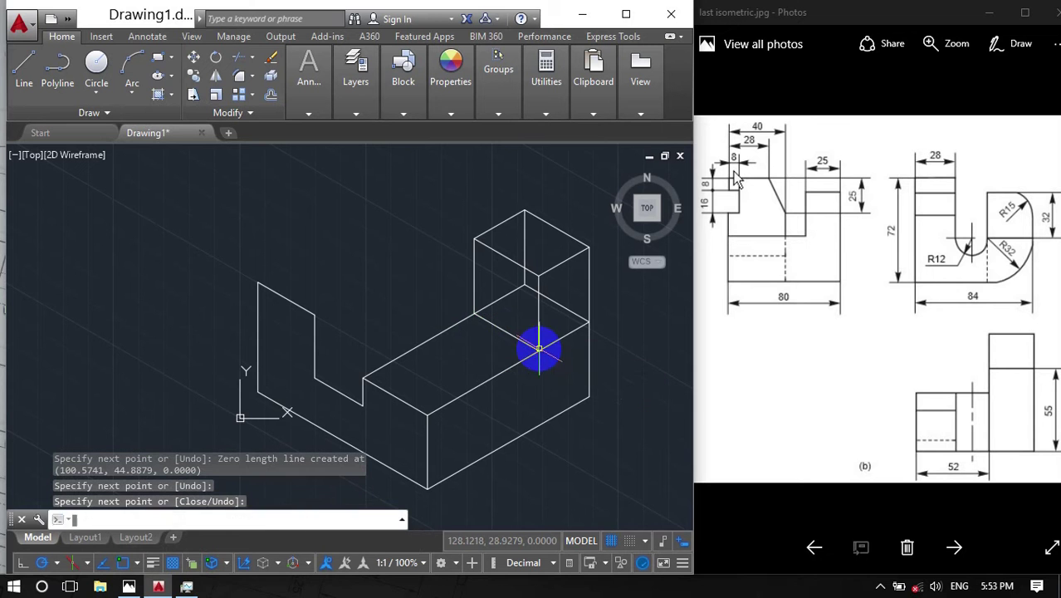
pyautogui.press('Return')
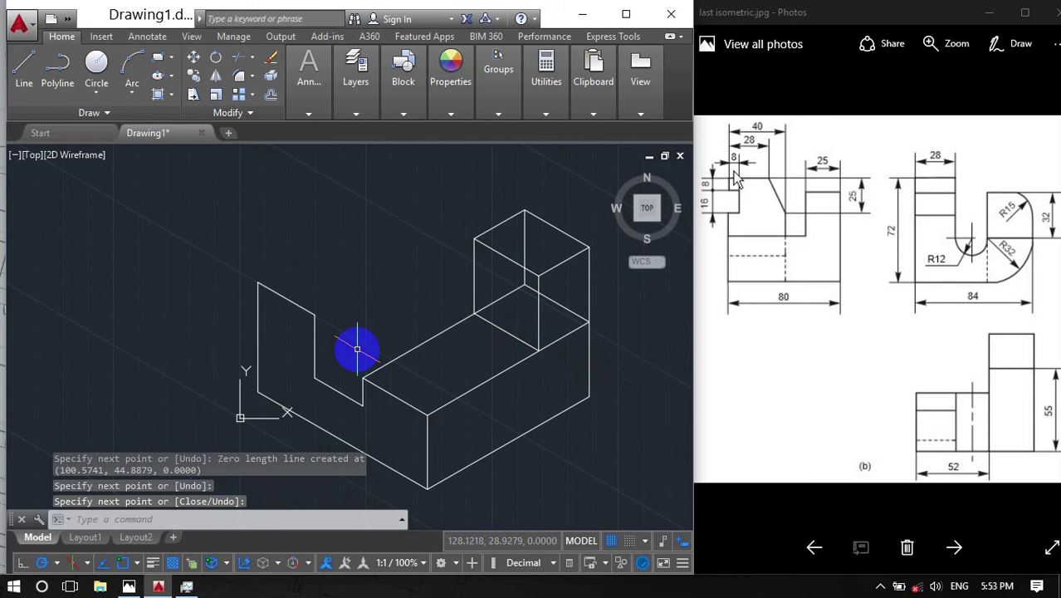
# Step: From the left profile's top corner, draw 8 at 30°, 16 up and 8 at 150°
pyautogui.moveTo(359, 350); pyautogui.dragTo(438, 307, button='middle')
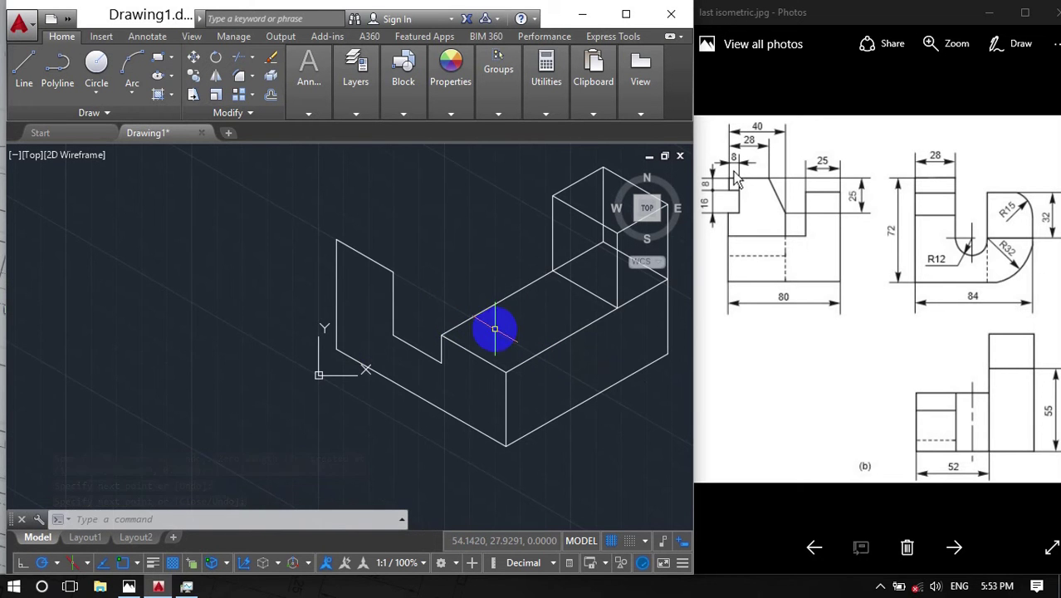
pyautogui.moveTo(493, 330); pyautogui.dragTo(470, 329, button='middle')
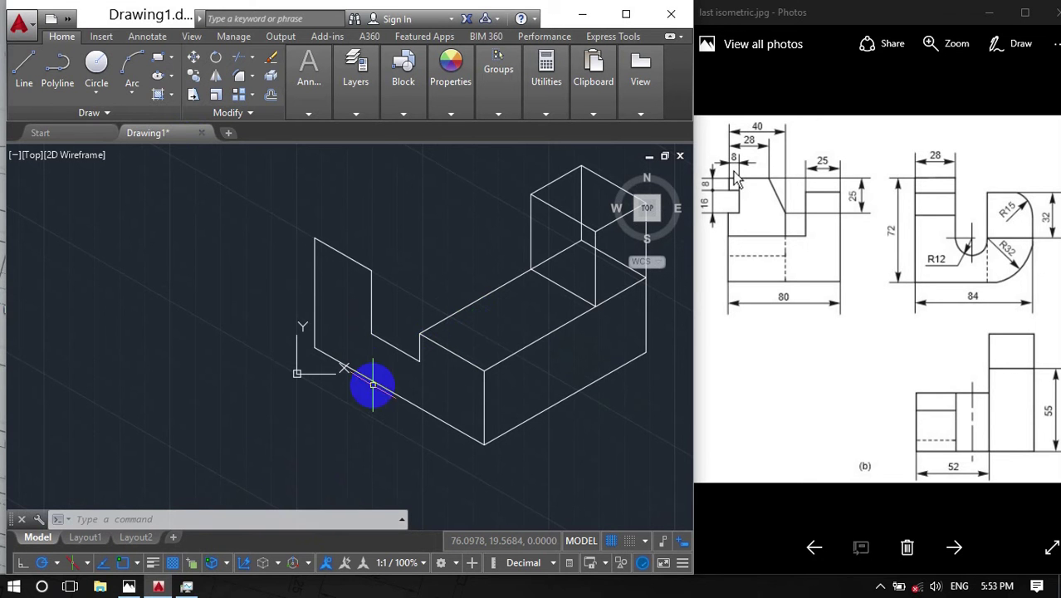
pyautogui.click(24, 68)
pyautogui.click(314, 237)
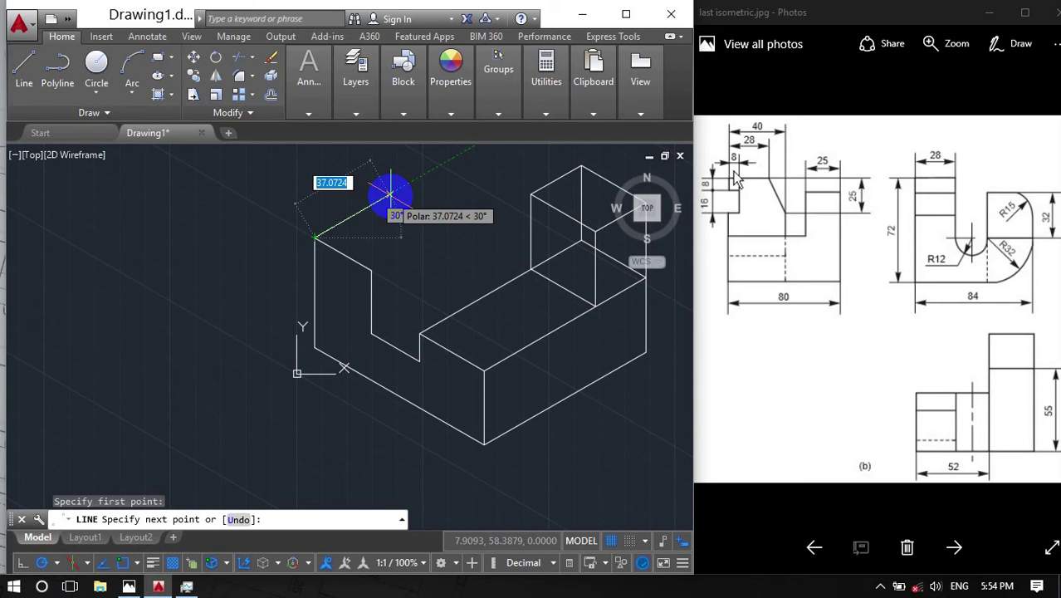
pyautogui.moveTo(389, 194); pyautogui.dragTo(352, 241, button='middle')
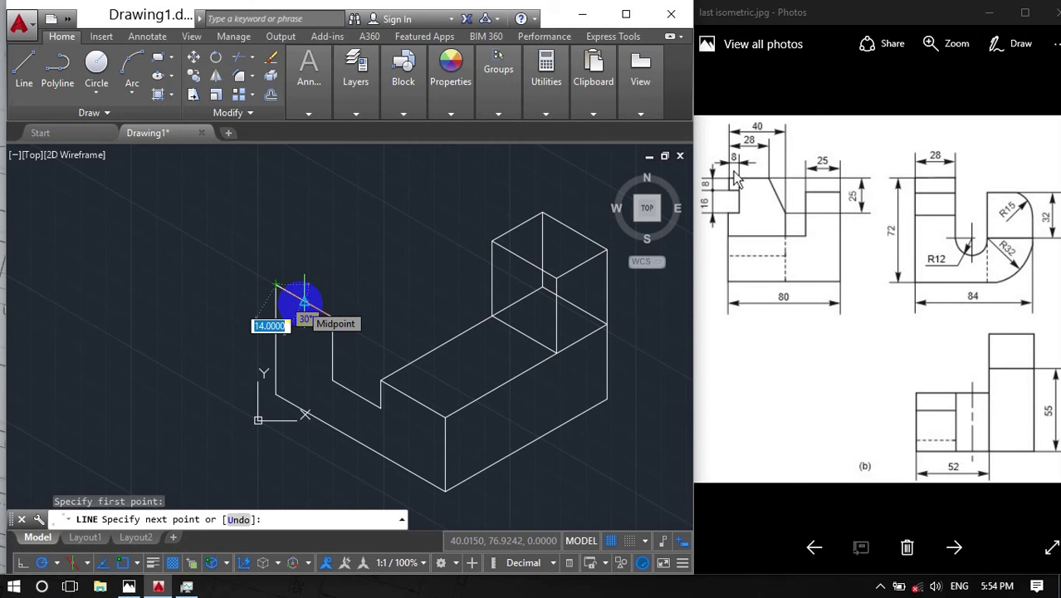
pyautogui.moveTo(339, 246); pyautogui.dragTo(287, 290, button='middle')
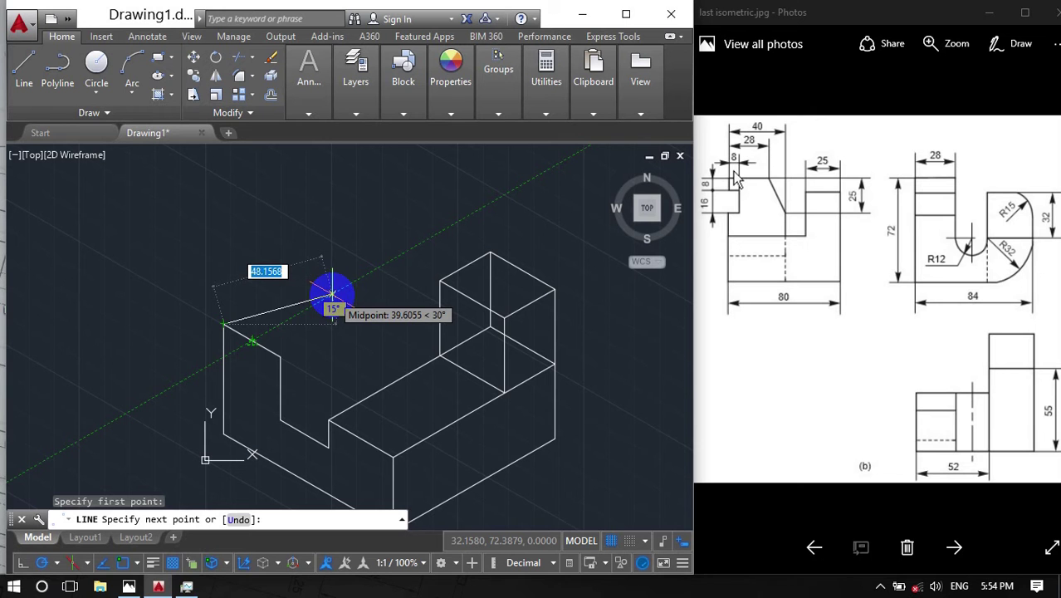
pyautogui.write('8')
pyautogui.press('Return')
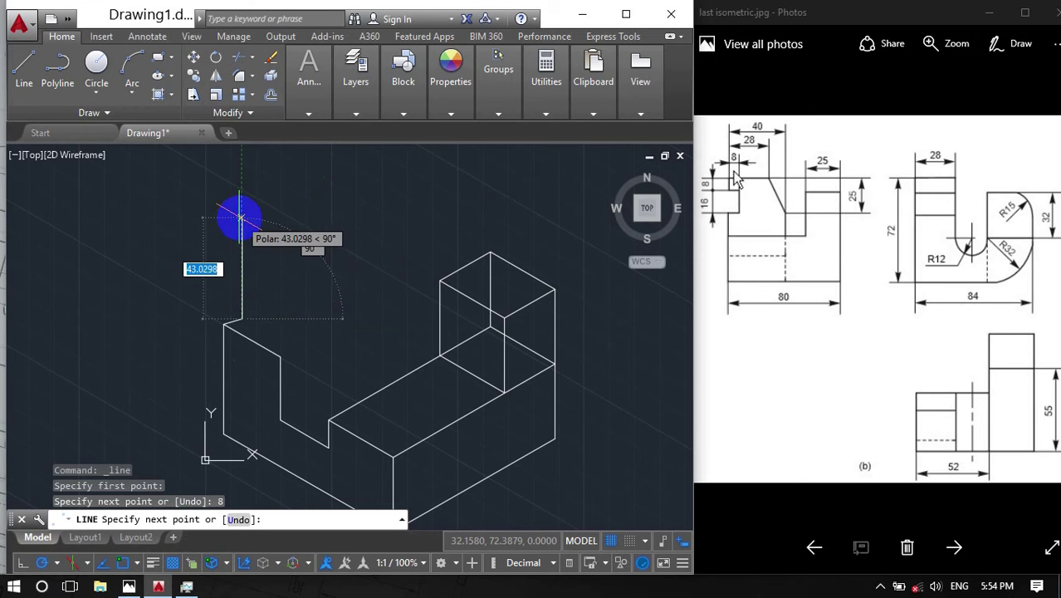
pyautogui.write('16')
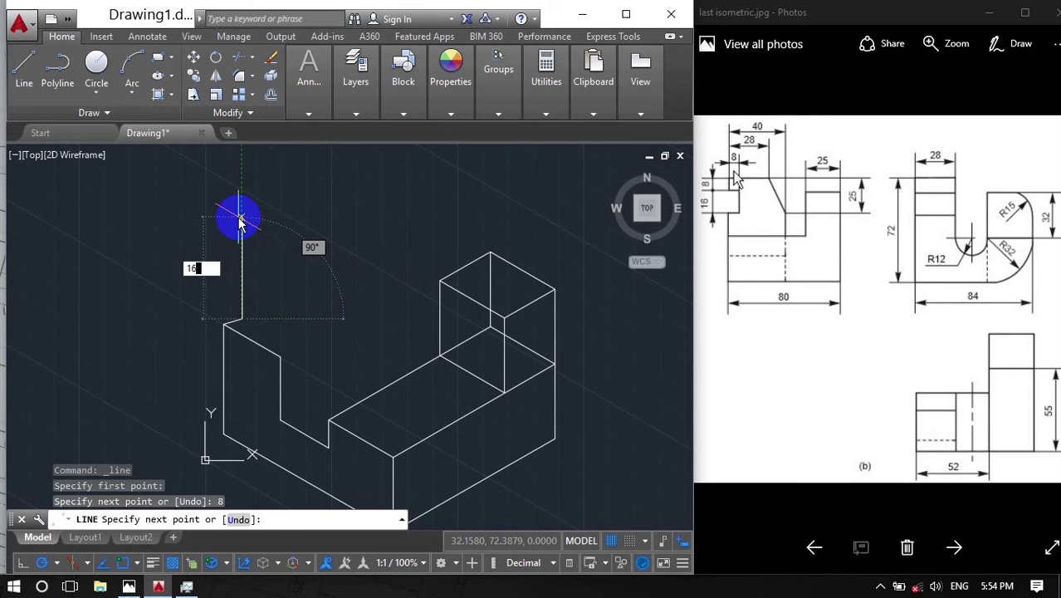
pyautogui.press('Return')
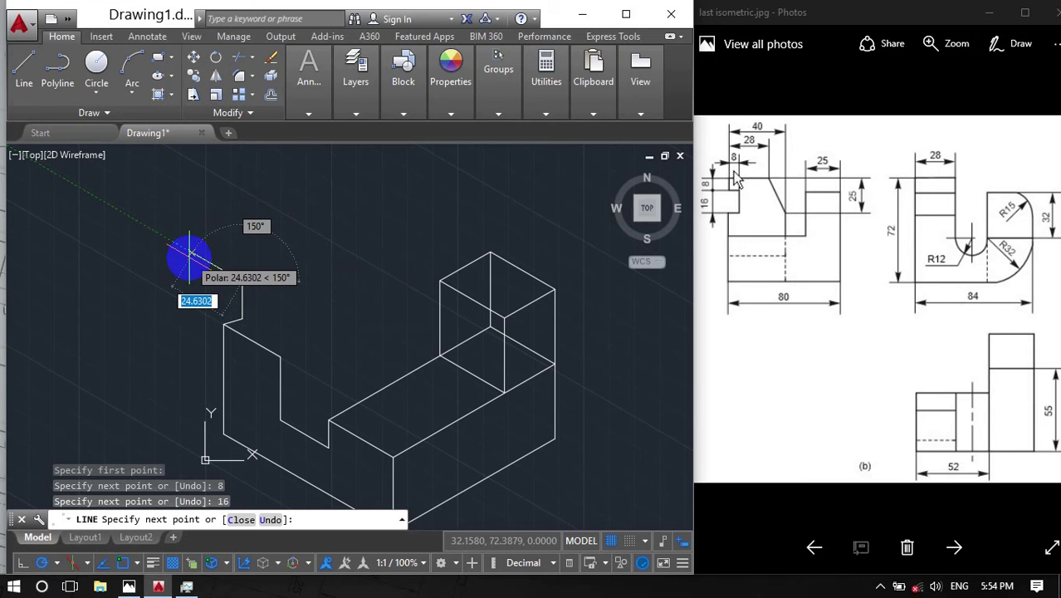
pyautogui.write('8')
pyautogui.press('Return')
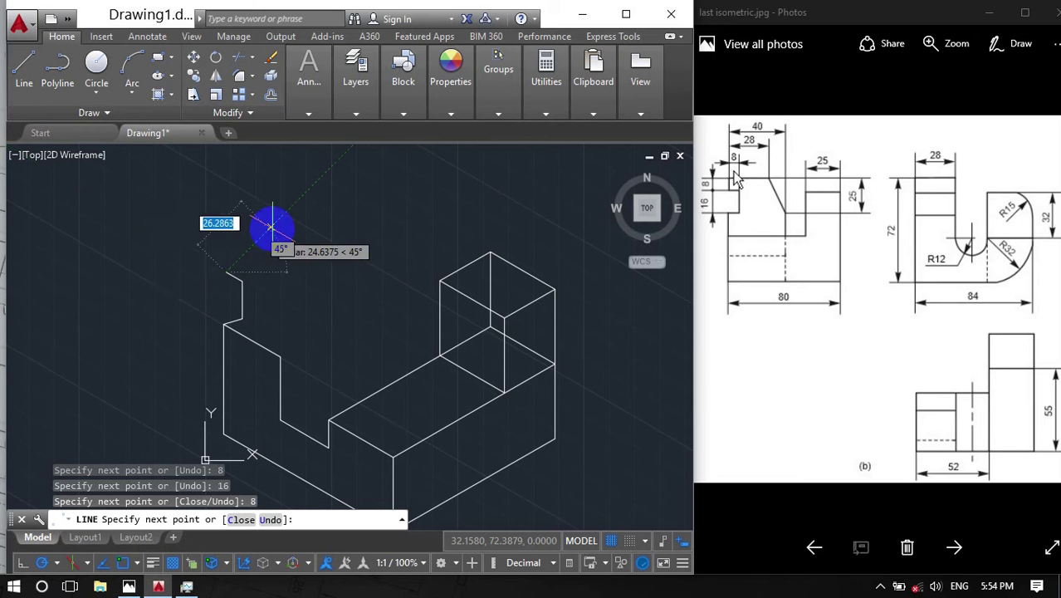
# Step: Erase the short vertical stray line above the left profile
pyautogui.press('Escape')
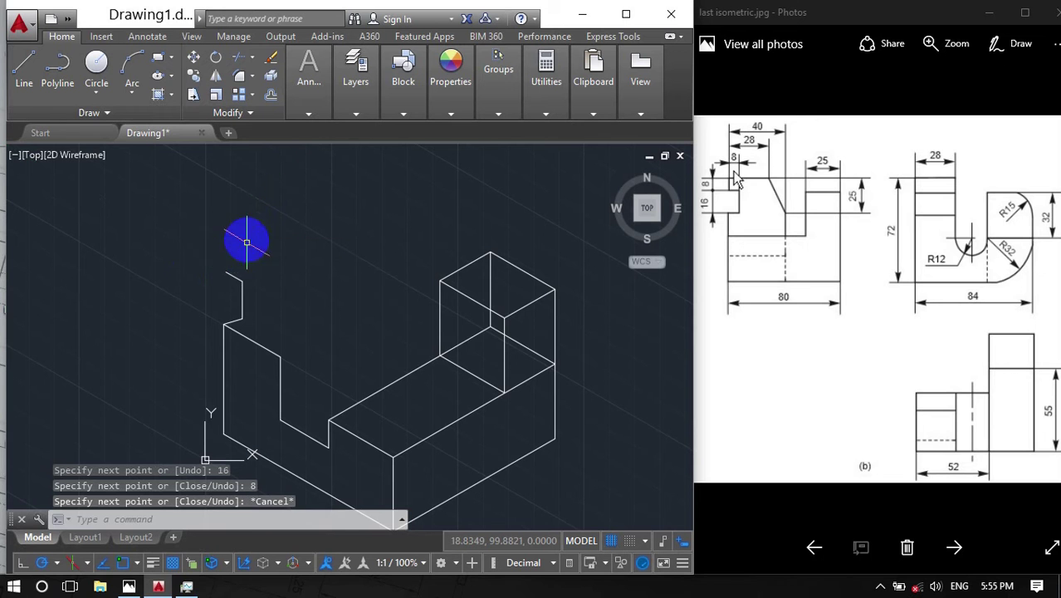
pyautogui.click(243, 265)
pyautogui.click(286, 297)
pyautogui.click(250, 282)
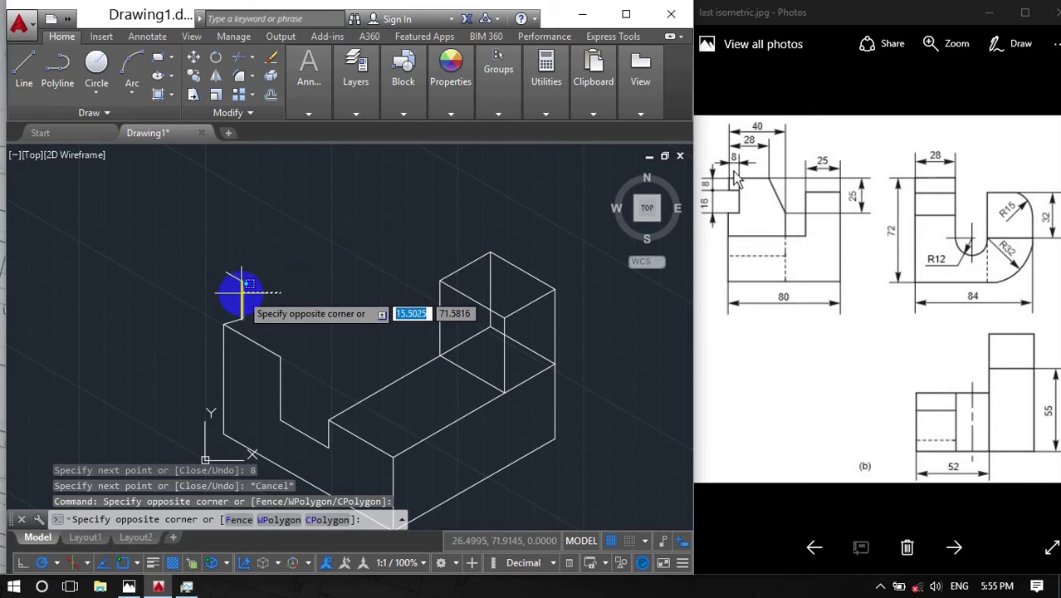
pyautogui.click(223, 309)
pyautogui.press('Delete')
# Step: Erase the remaining slanted stray lines and start a new line at the profile's top corner
pyautogui.click(236, 277)
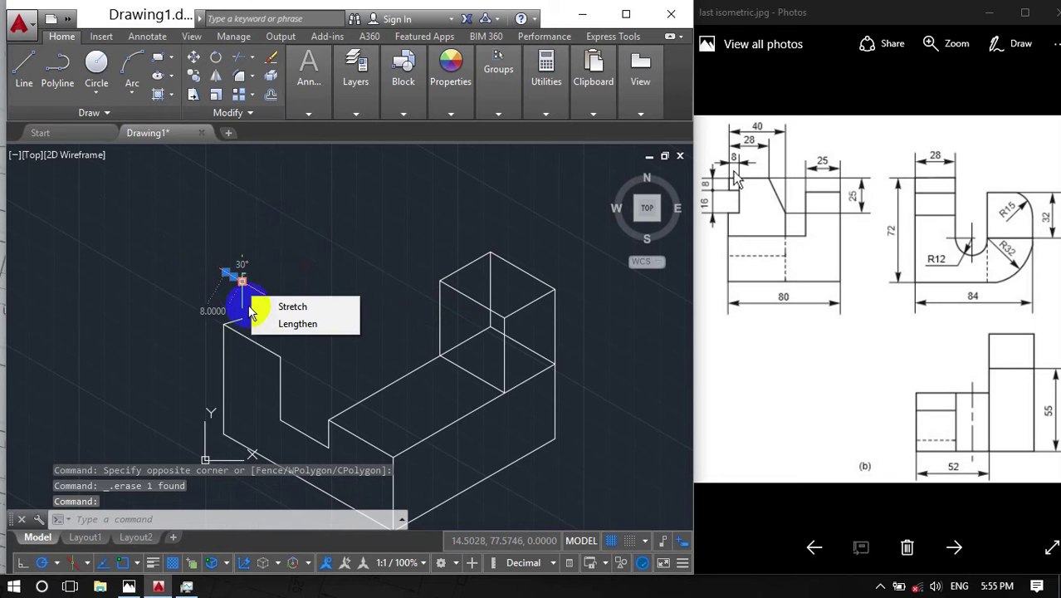
pyautogui.click(235, 295)
pyautogui.press('Delete')
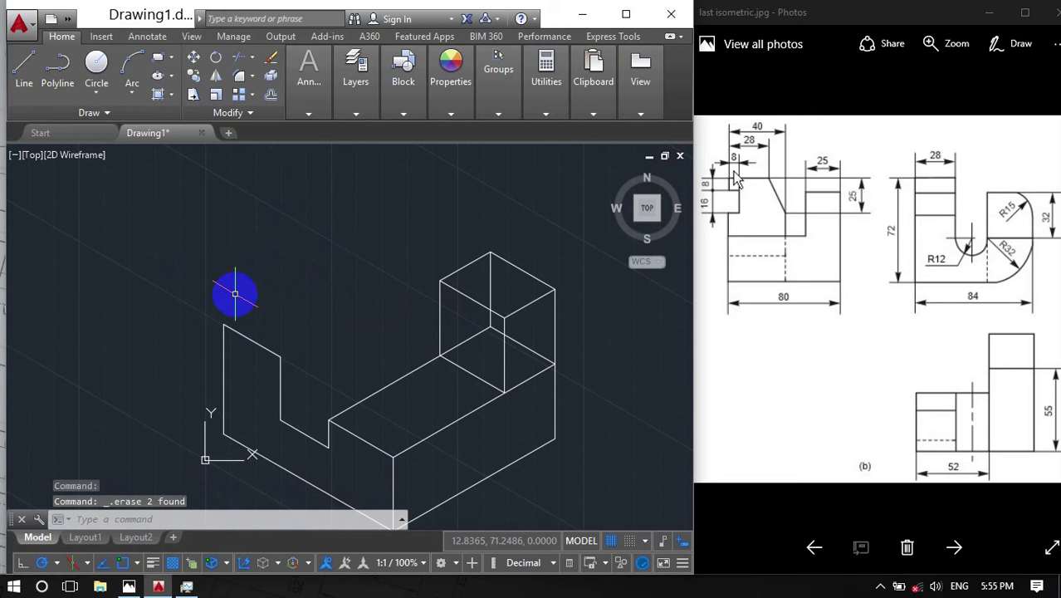
pyautogui.click(23, 84)
pyautogui.click(225, 323)
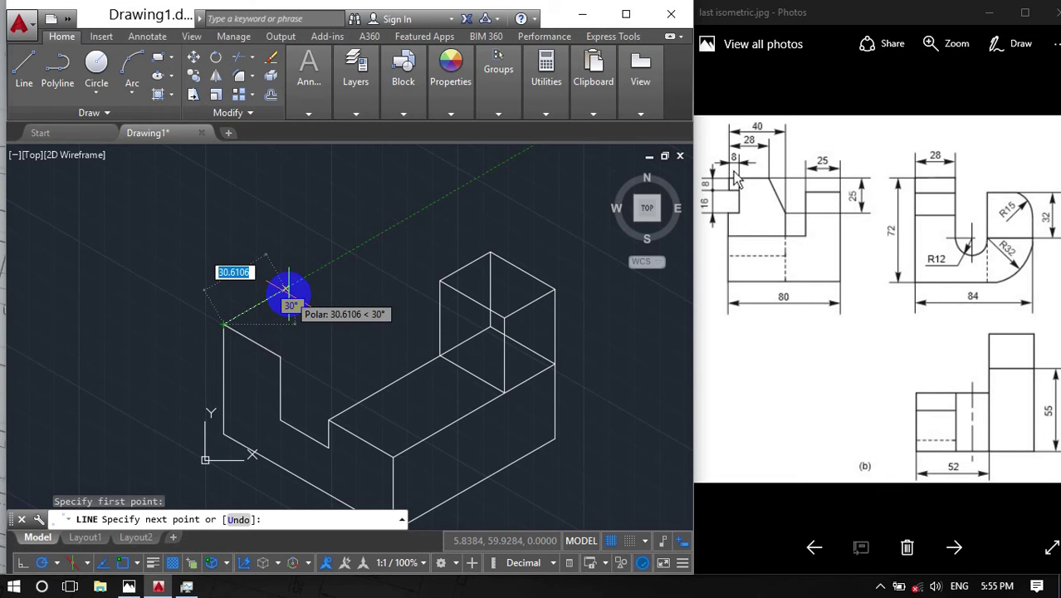
# Step: Draw 8, 16 and 8-unit edges up from the left profile's top corner
pyautogui.write('8')
pyautogui.press('Return')
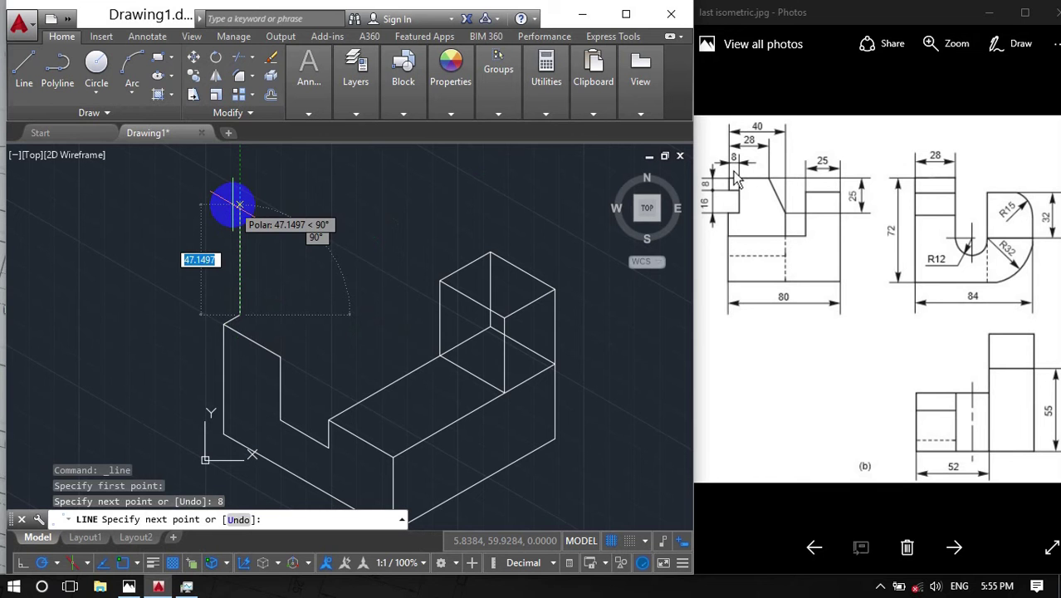
pyautogui.write('16')
pyautogui.press('Return')
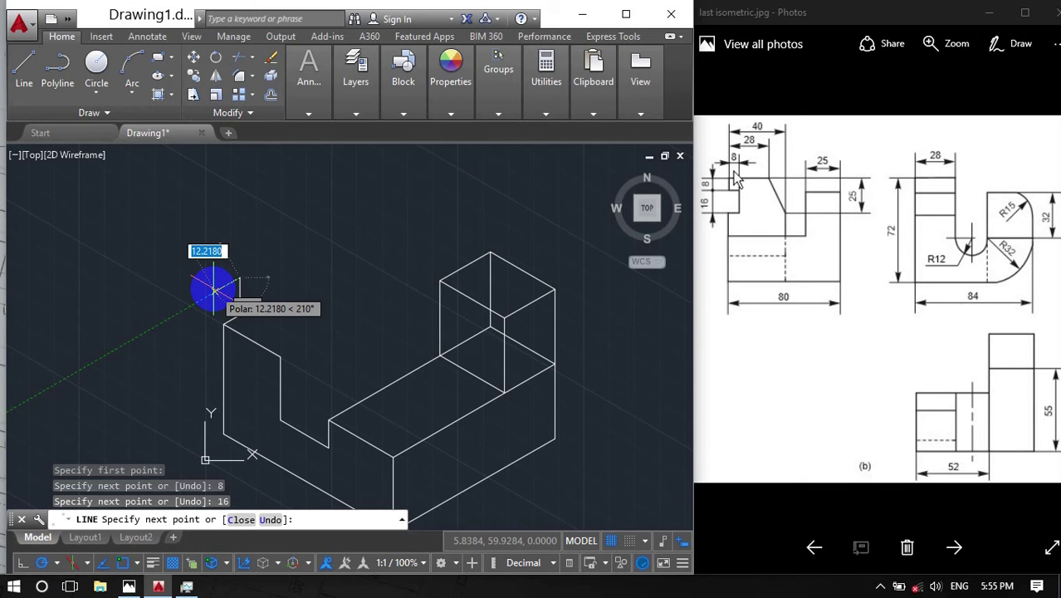
pyautogui.write('8')
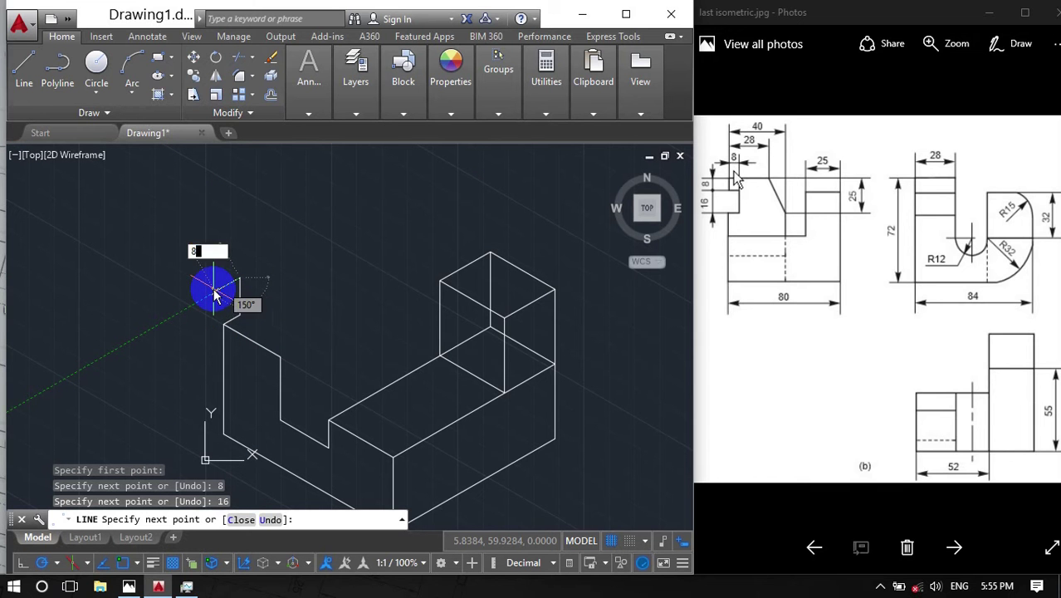
pyautogui.press('Return')
# Step: Add an 8-unit vertical edge and a 28-unit edge at 330° to close the flag
pyautogui.moveTo(230, 222); pyautogui.dragTo(229, 267, button='middle')
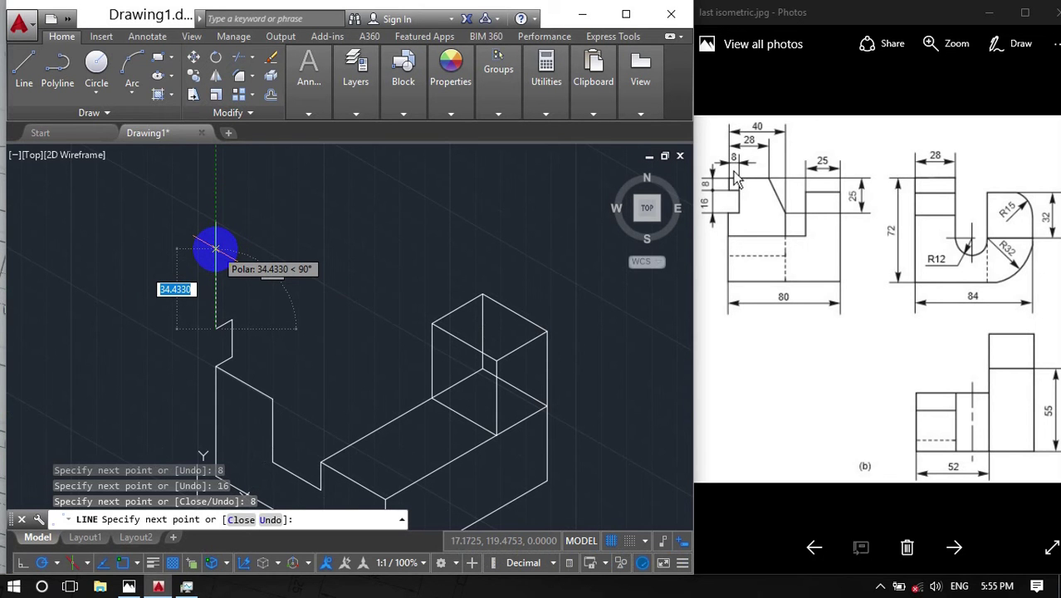
pyautogui.write('8')
pyautogui.press('Return')
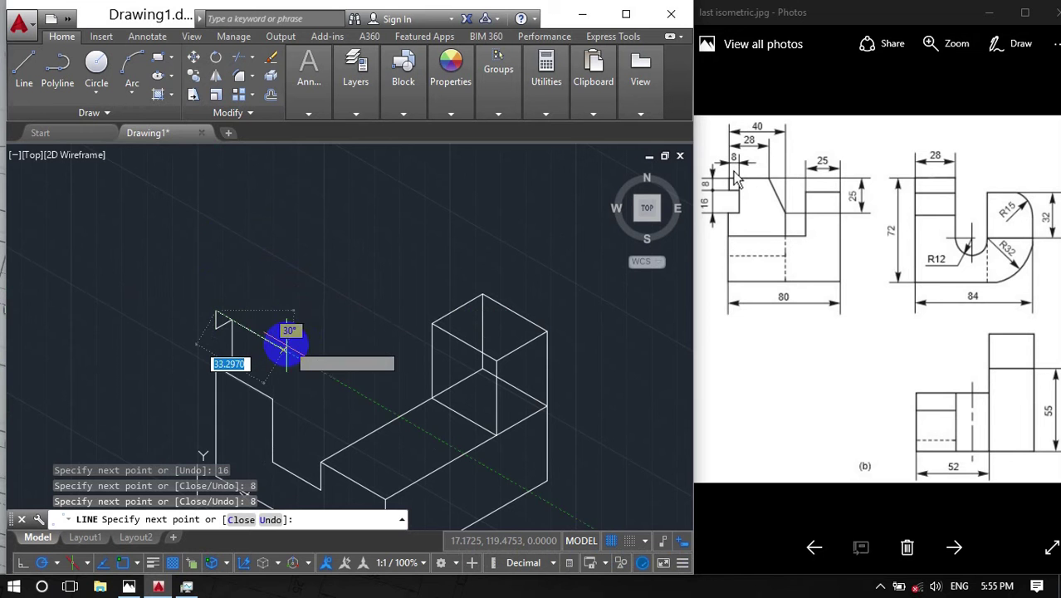
pyautogui.moveTo(283, 349); pyautogui.dragTo(286, 316, button='middle')
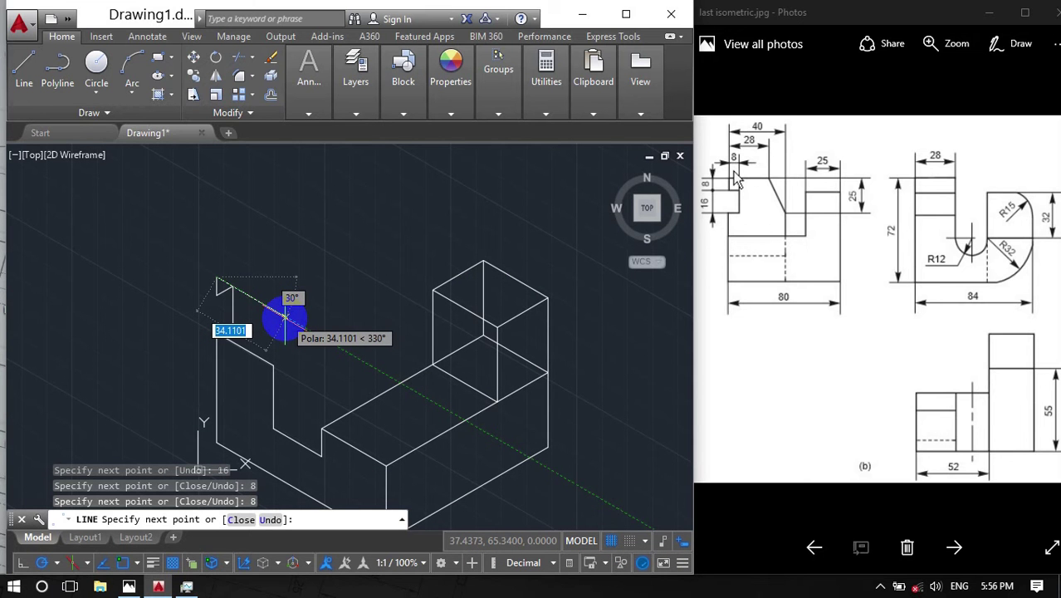
pyautogui.write('28')
pyautogui.press('Return')
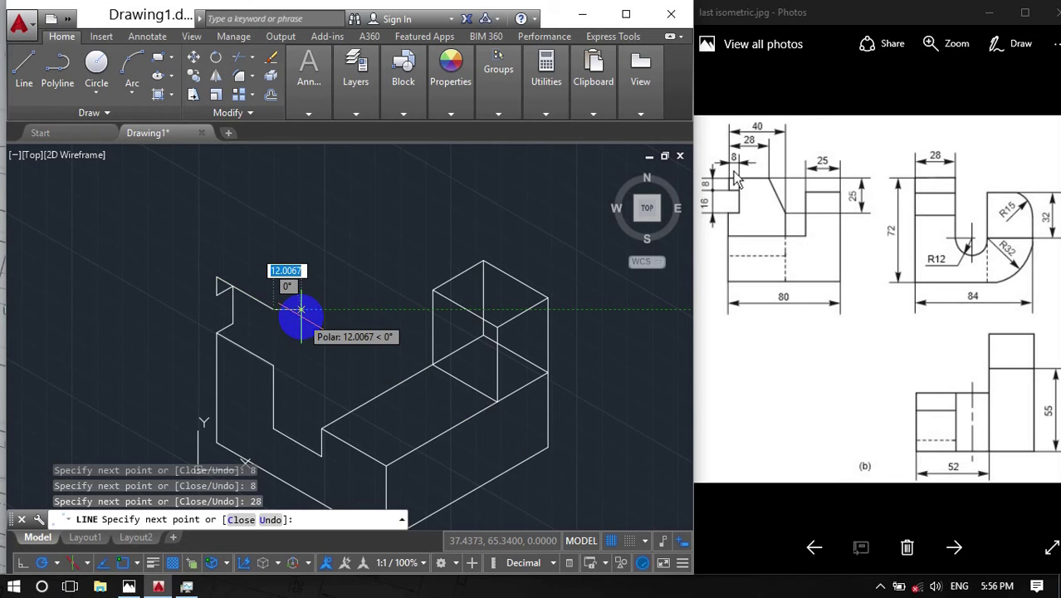
pyautogui.press('Return')
# Step: Draw a 40-unit line at 330° from the flag's top endpoint, then erase the overlapping line
pyautogui.click(22, 75)
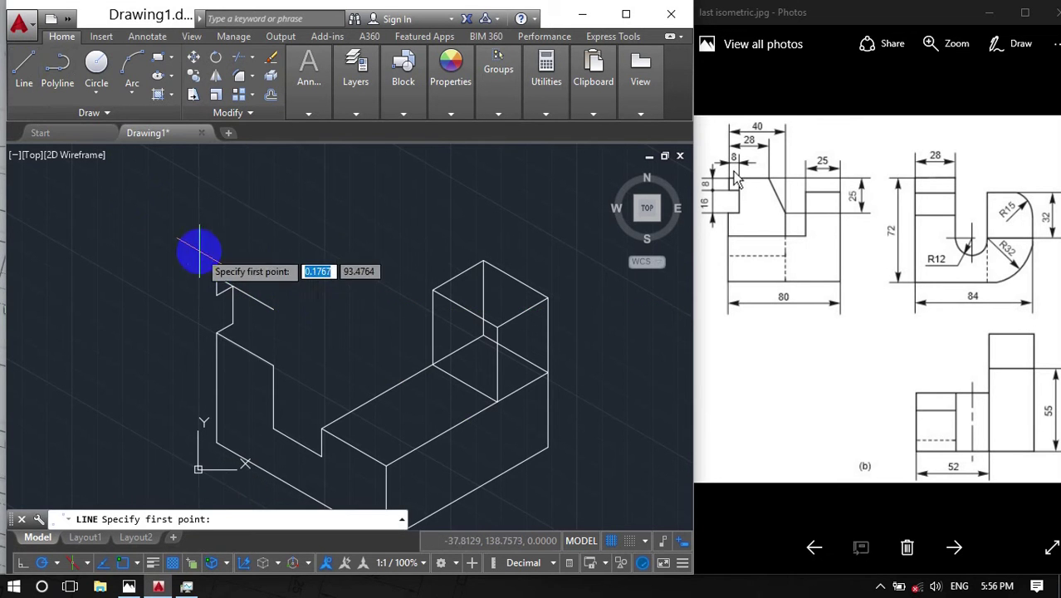
pyautogui.click(217, 277)
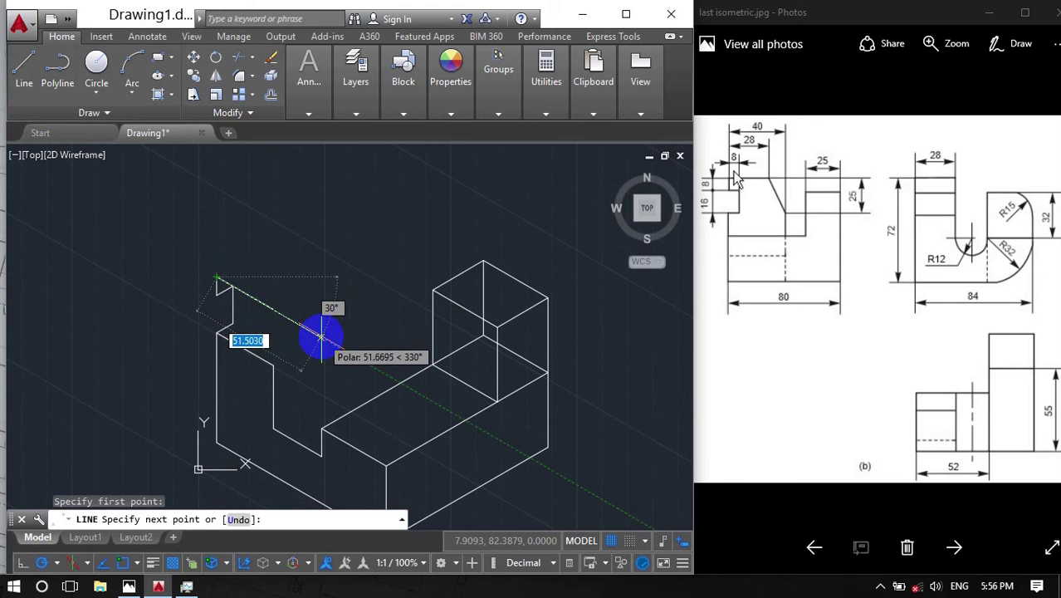
pyautogui.write('40')
pyautogui.press('Return')
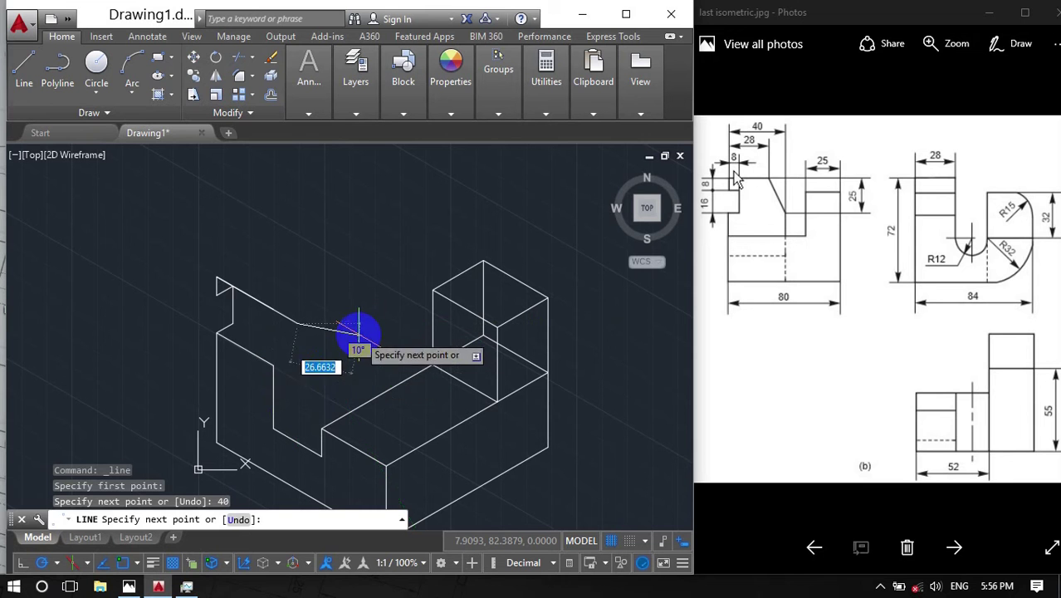
pyautogui.press('Escape')
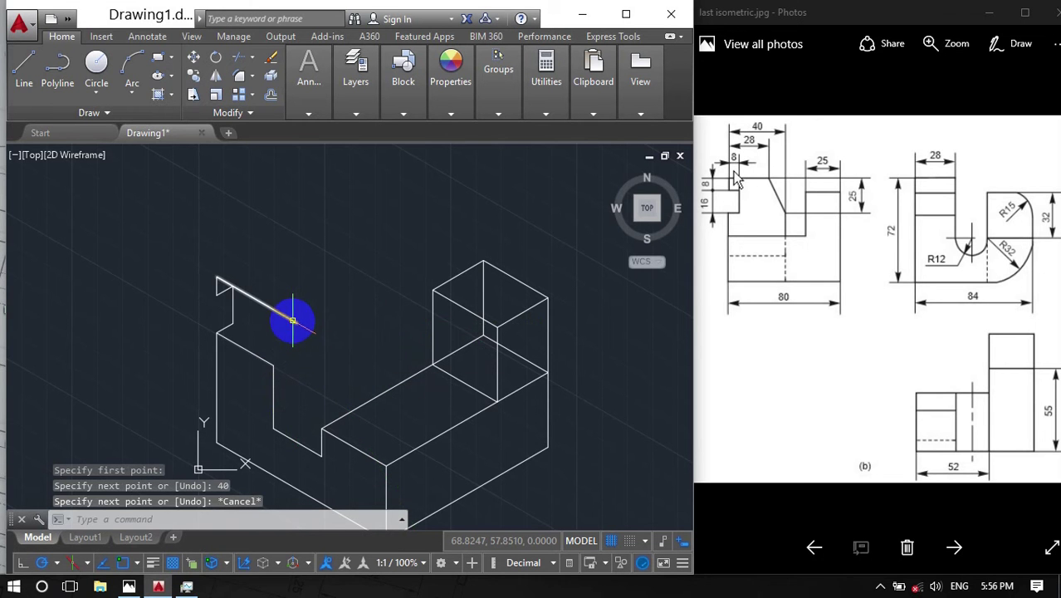
pyautogui.click(292, 320)
pyautogui.press('Delete')
# Step: Select notch lines and try a circle at the notch corner, then cancel it
pyautogui.click(25, 75)
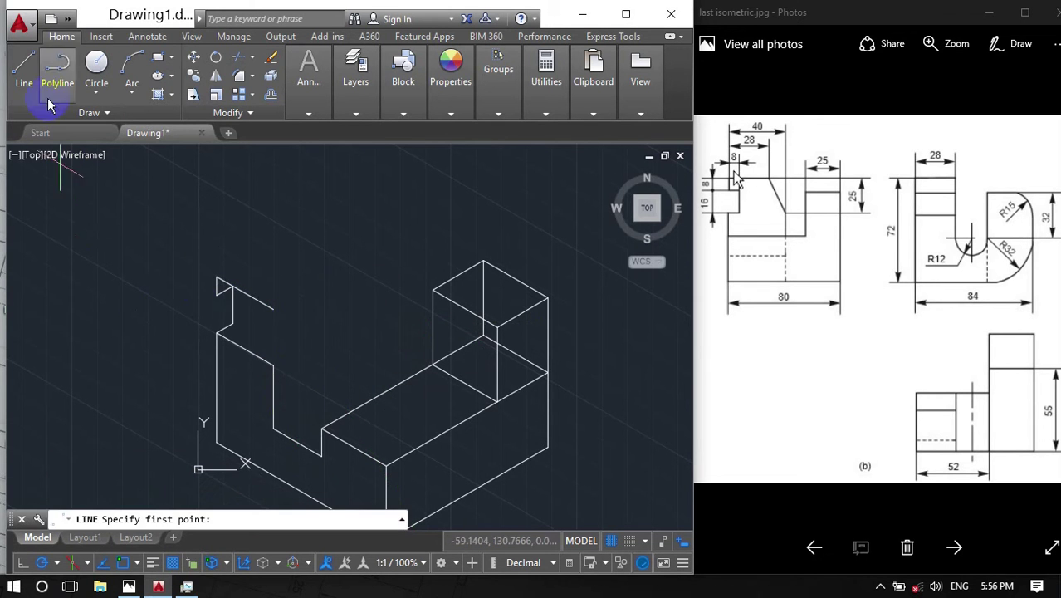
pyautogui.press('Escape')
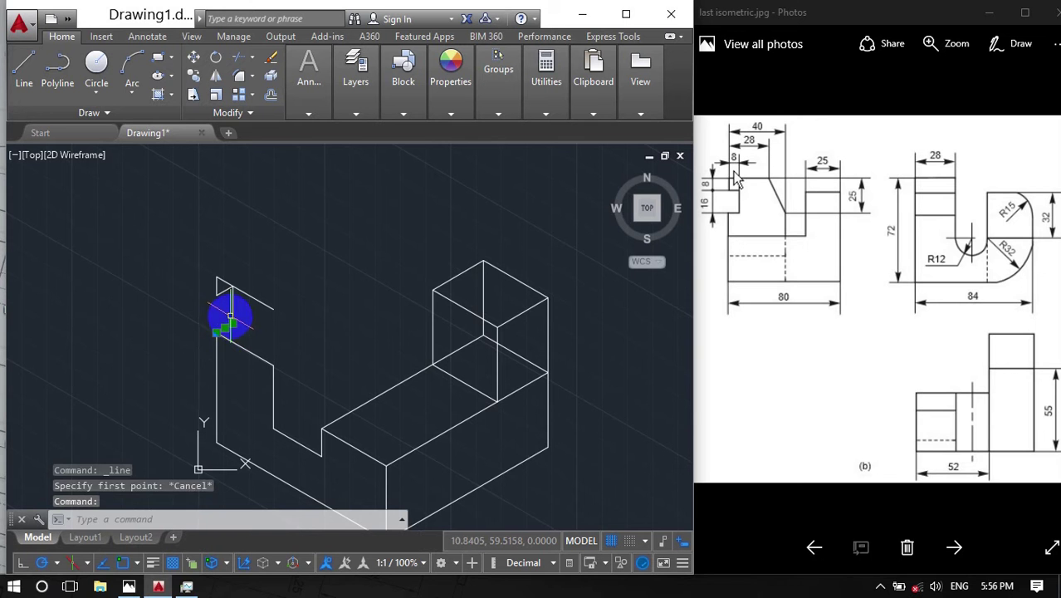
pyautogui.click(226, 325)
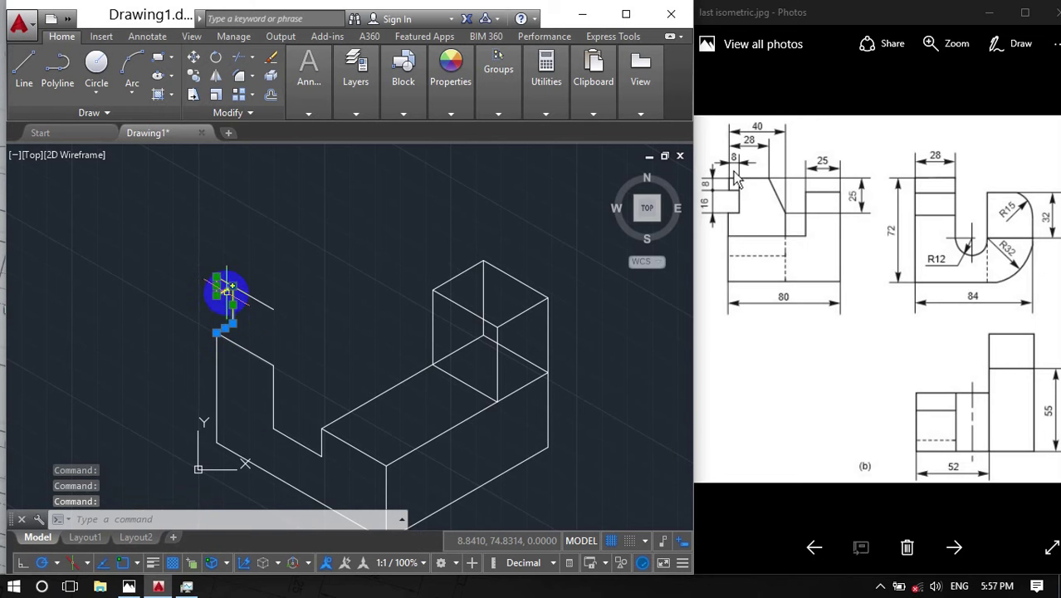
pyautogui.click(226, 289)
pyautogui.write('c')
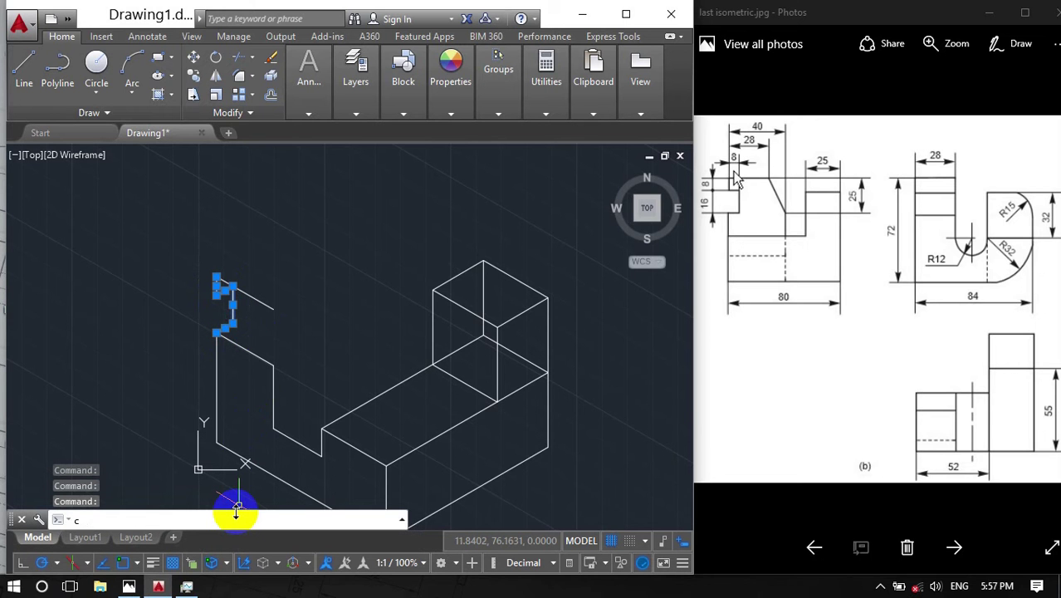
pyautogui.press('Return')
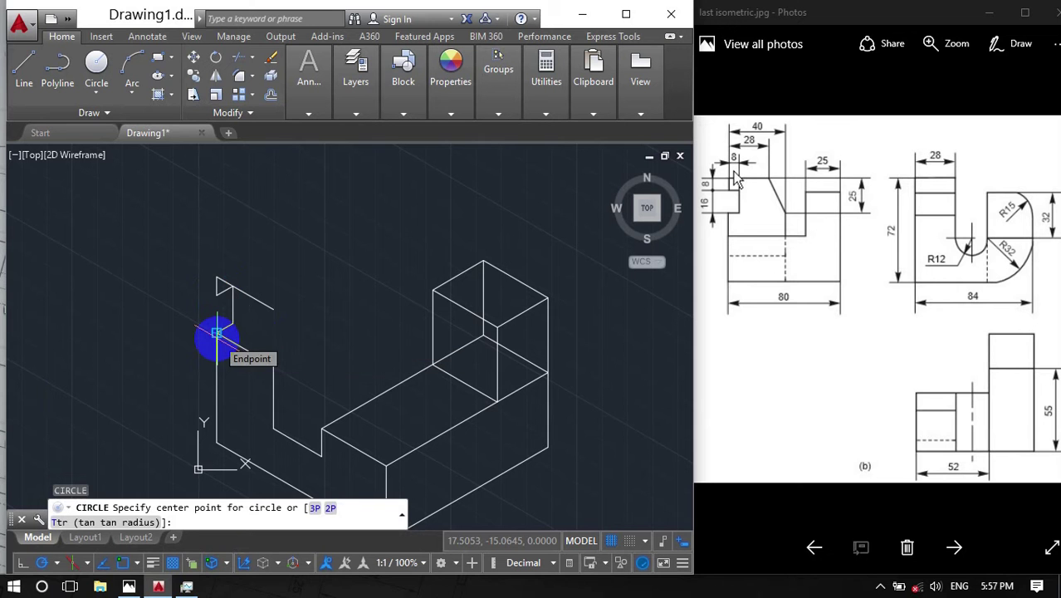
pyautogui.click(216, 332)
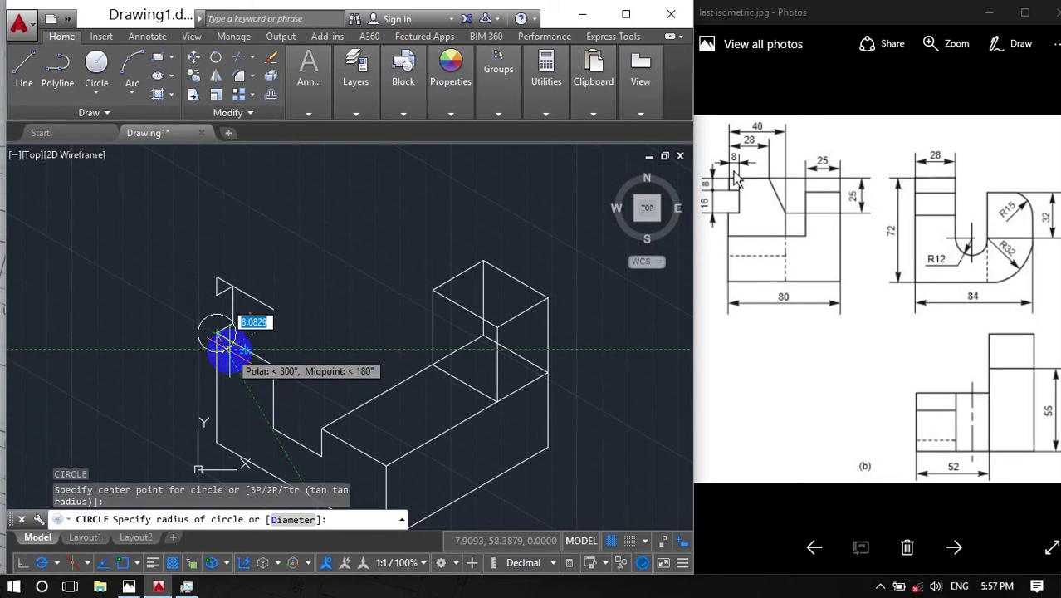
pyautogui.press('Escape')
# Step: Copy the four notch edges from the notch corner further back along the isometric depth
pyautogui.write('cop')
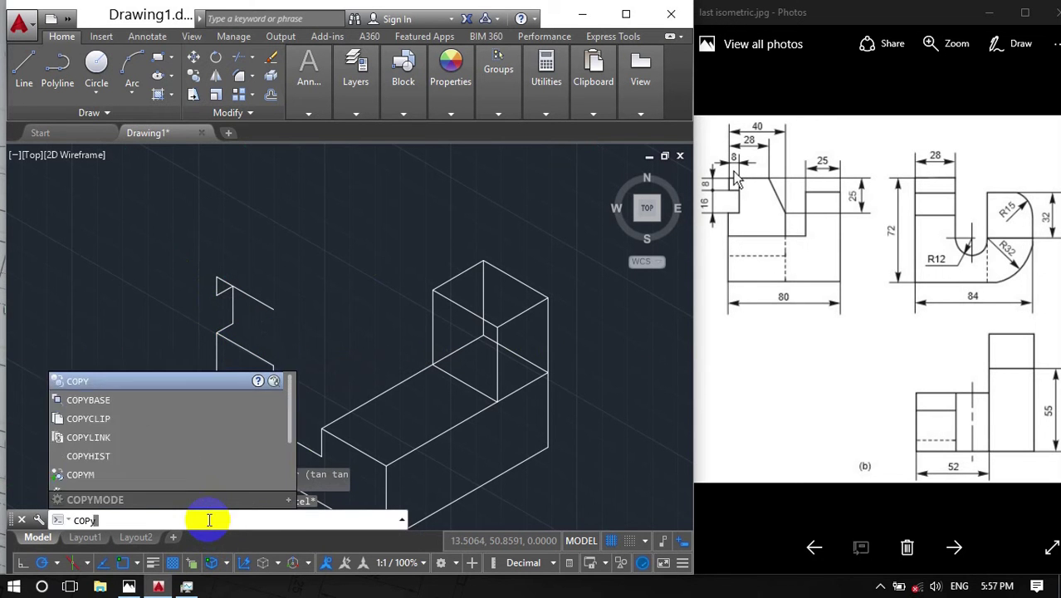
pyautogui.write('y')
pyautogui.press('Return')
pyautogui.click(224, 320)
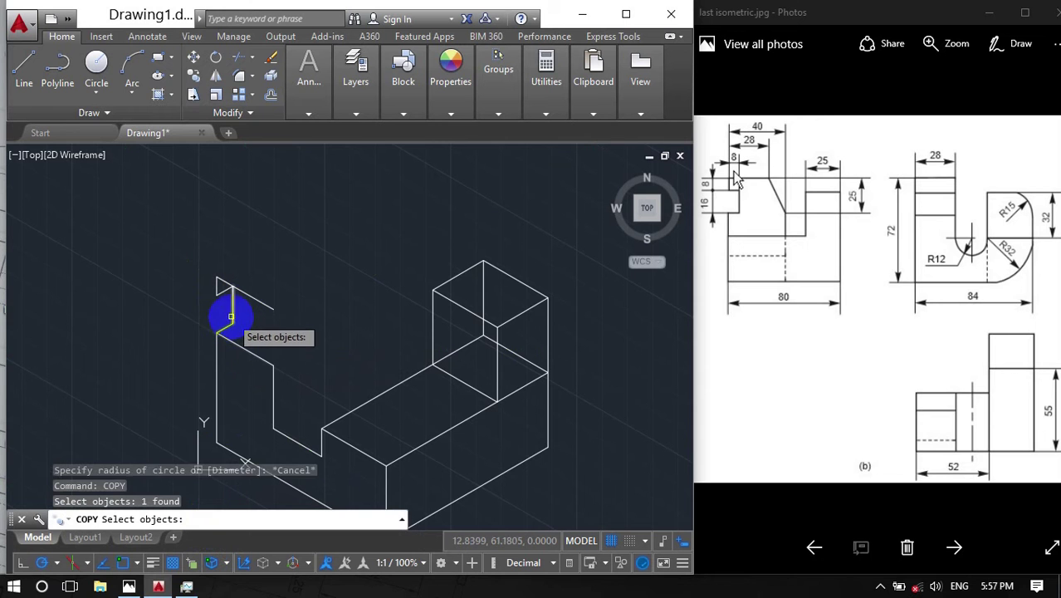
pyautogui.click(227, 297)
pyautogui.click(221, 291)
pyautogui.click(218, 288)
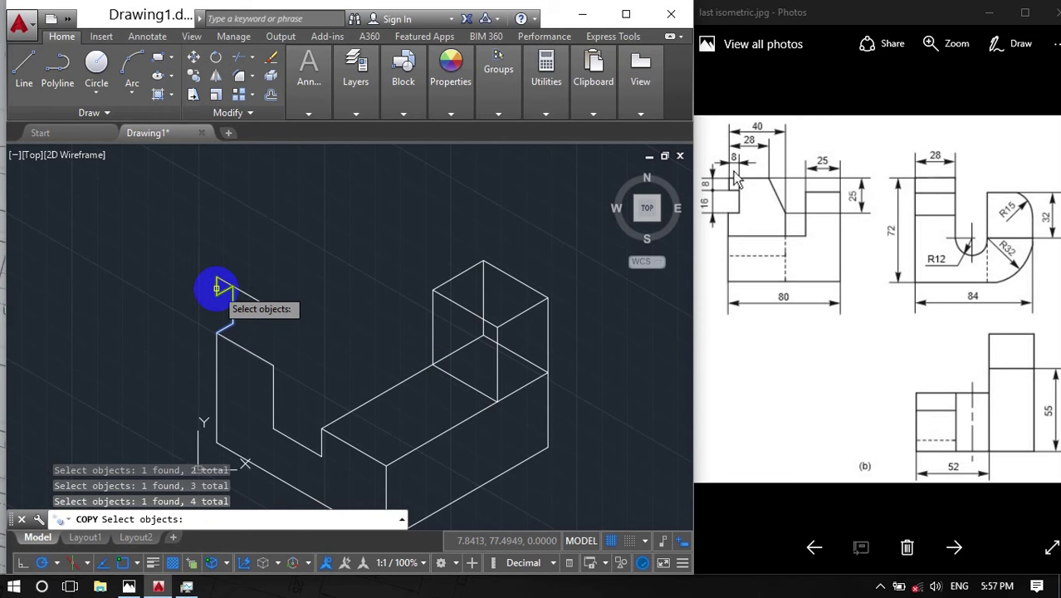
pyautogui.press('Return')
pyautogui.click(216, 332)
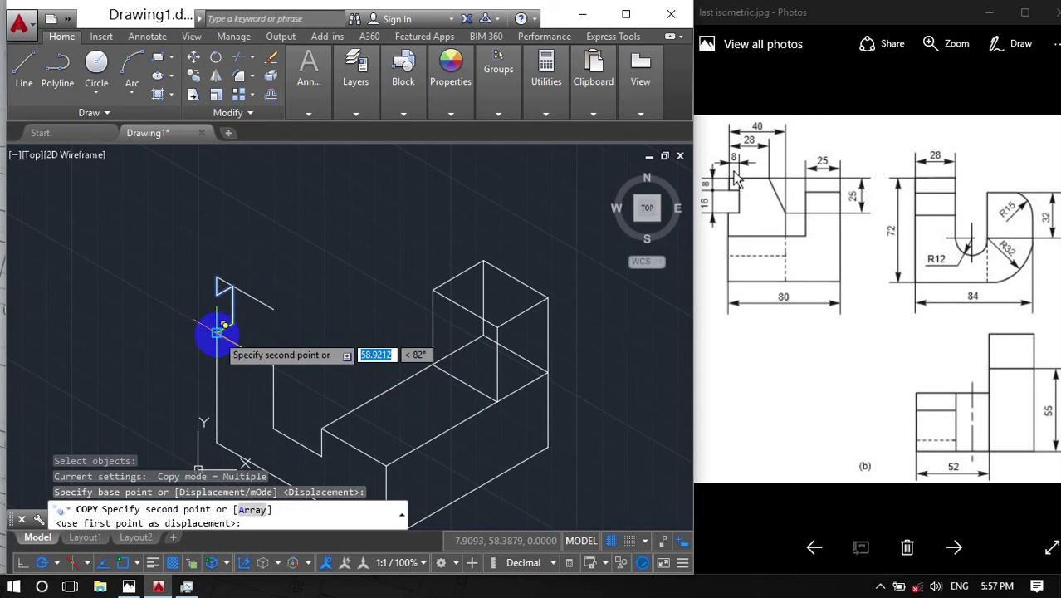
pyautogui.click(273, 364)
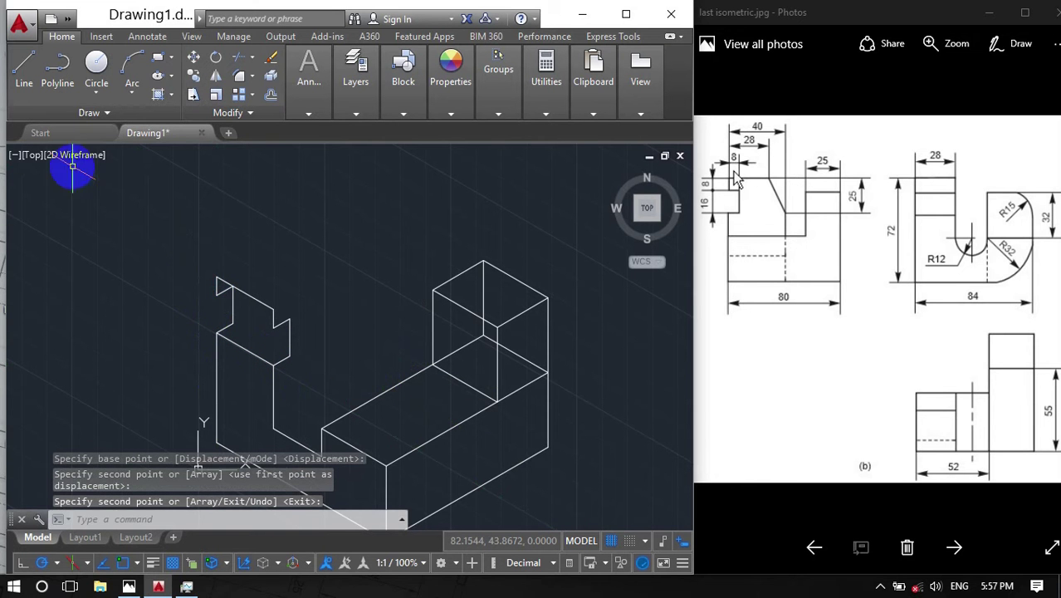
pyautogui.click(24, 68)
# Step: Draw a 28-unit receding edge at 30° from the upright's top corner
pyautogui.click(217, 277)
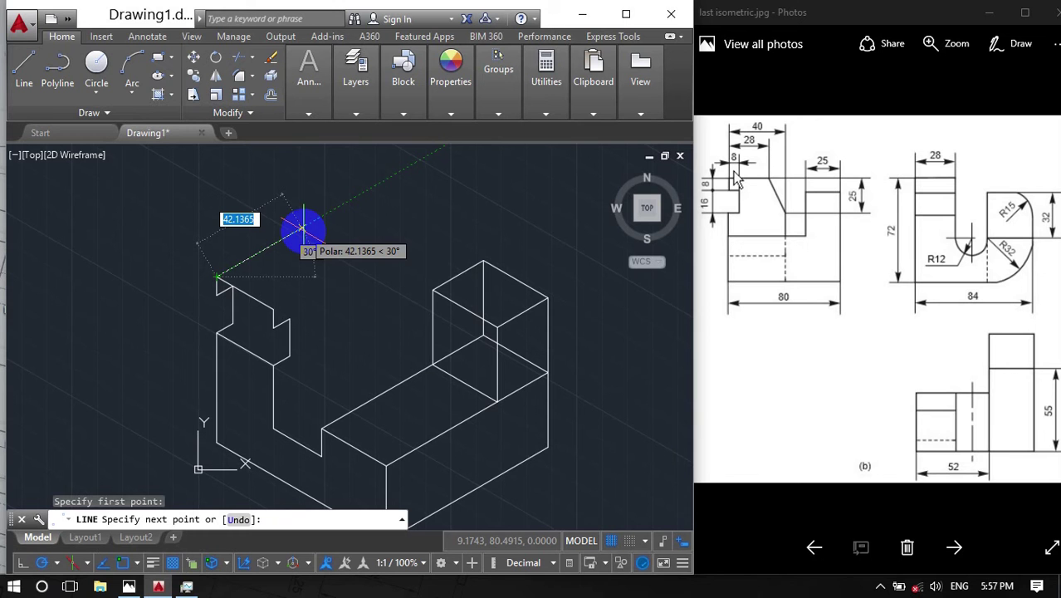
pyautogui.write('2')
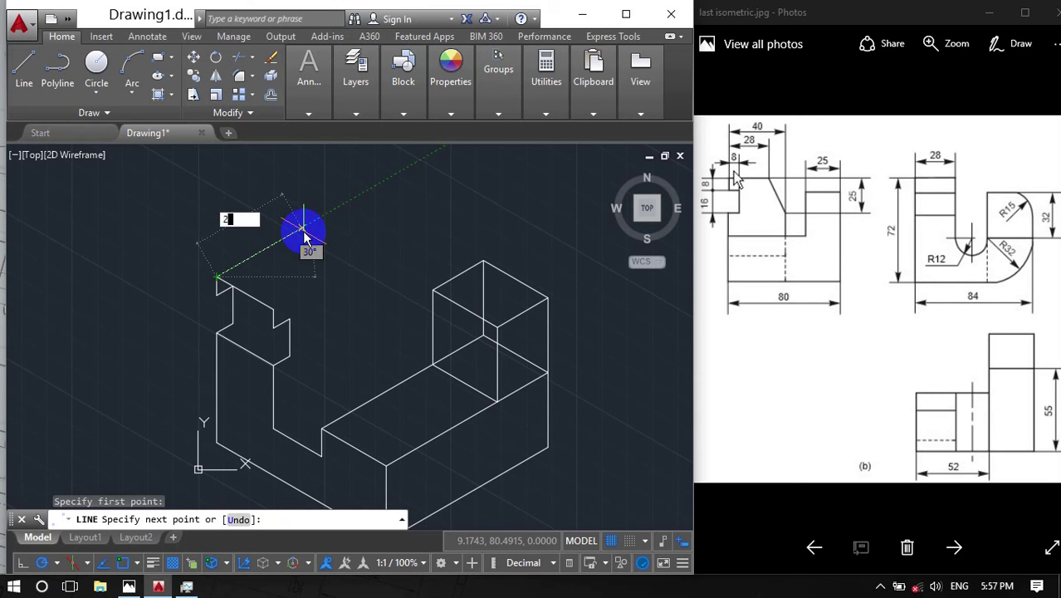
pyautogui.write('8')
pyautogui.press('Return')
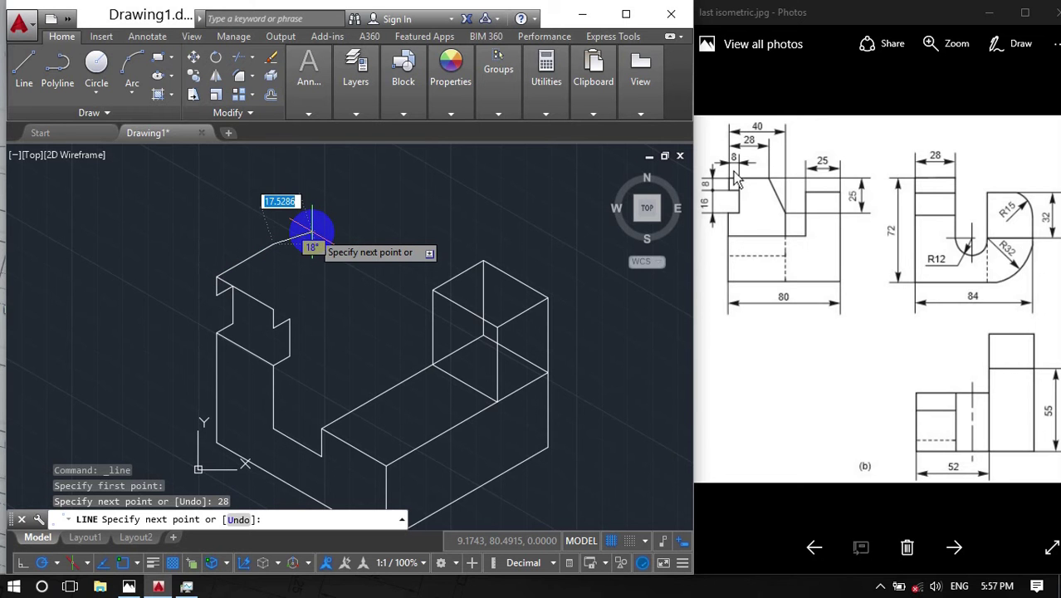
pyautogui.press('Return')
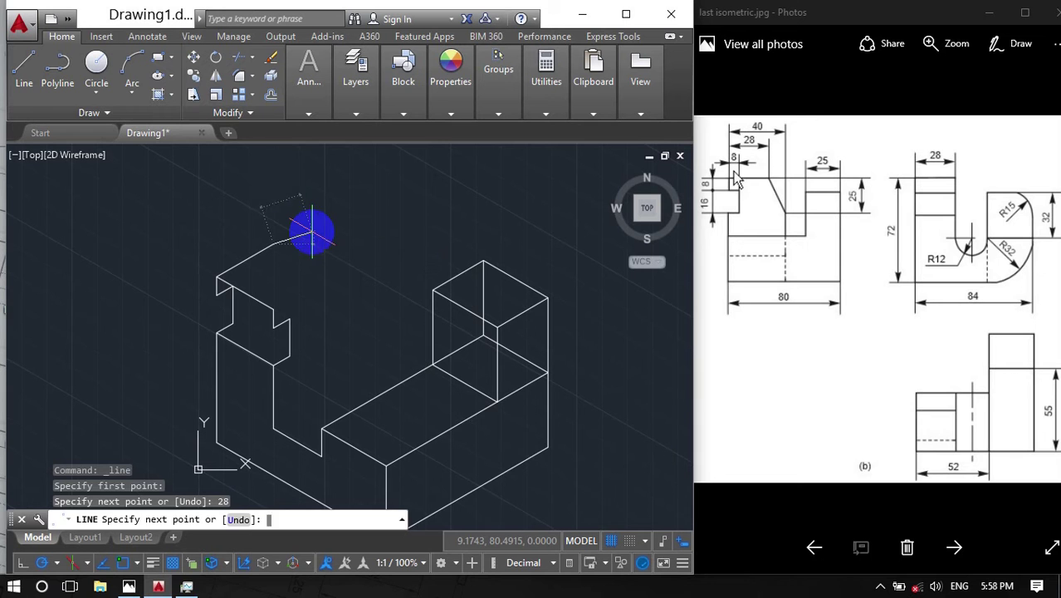
# Step: Draw trial 40-unit edge at 30° and 25-unit drop, then erase a stray segment
pyautogui.click(24, 66)
pyautogui.click(216, 277)
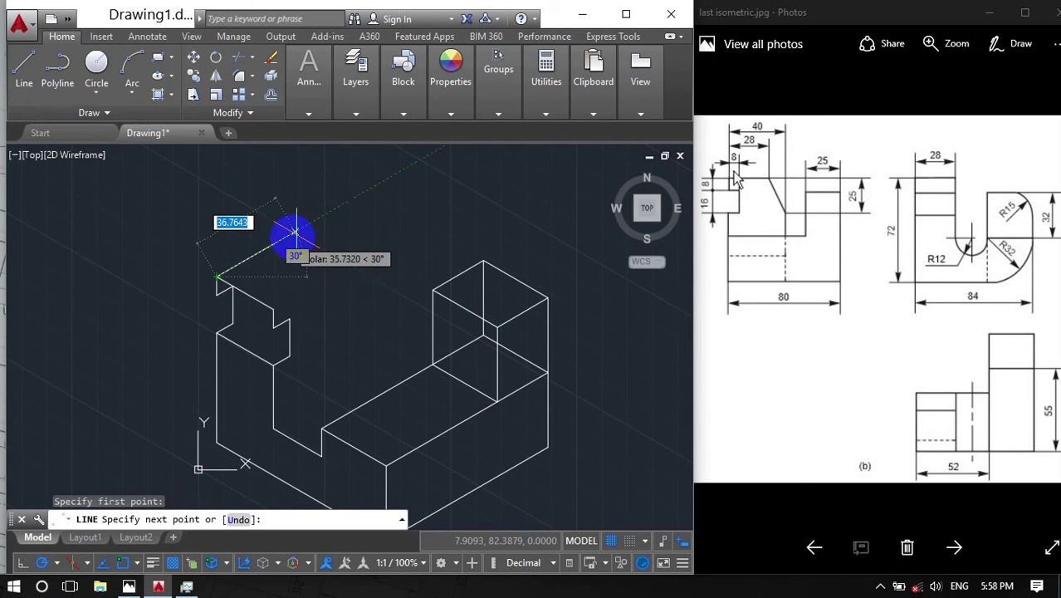
pyautogui.write('40')
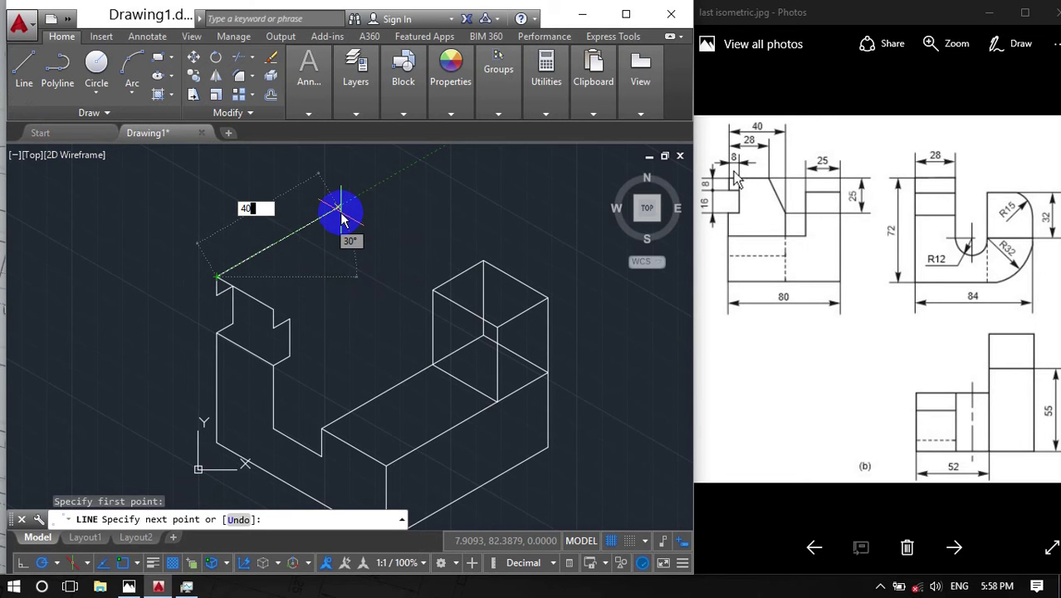
pyautogui.press('Return')
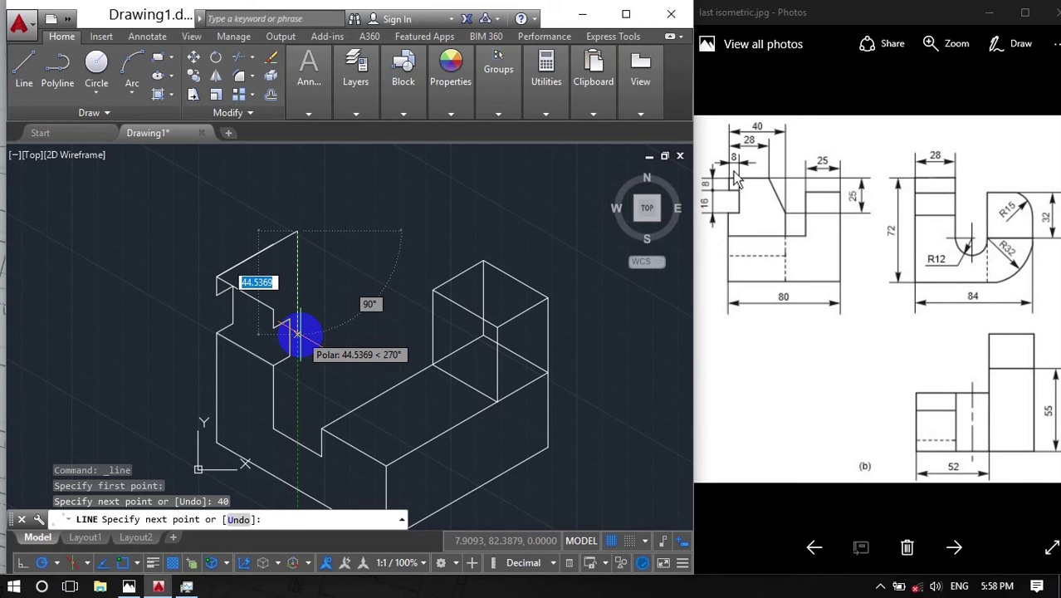
pyautogui.write('25')
pyautogui.press('Return')
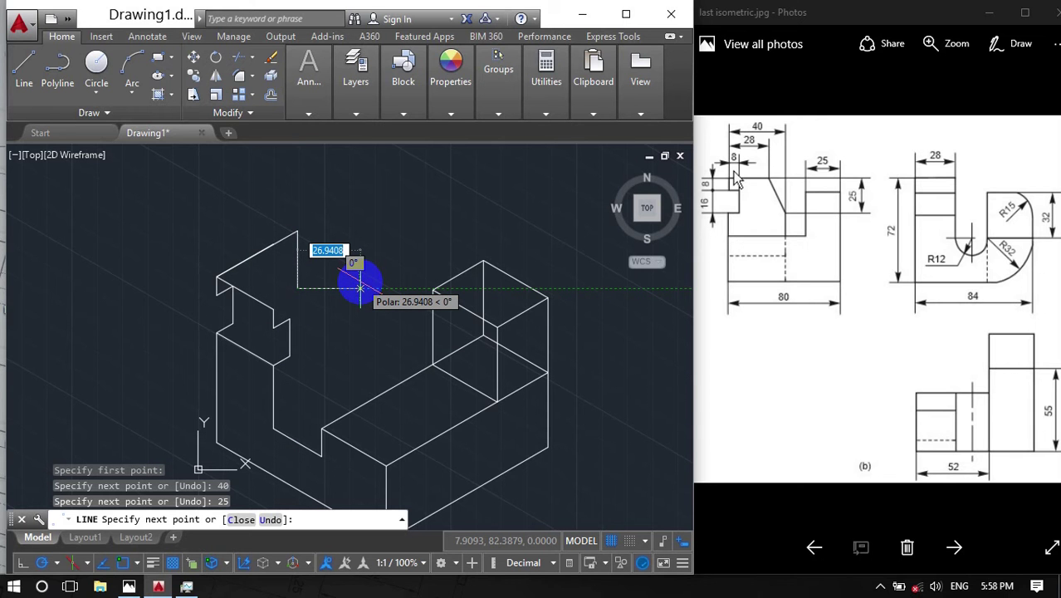
pyautogui.press('Escape')
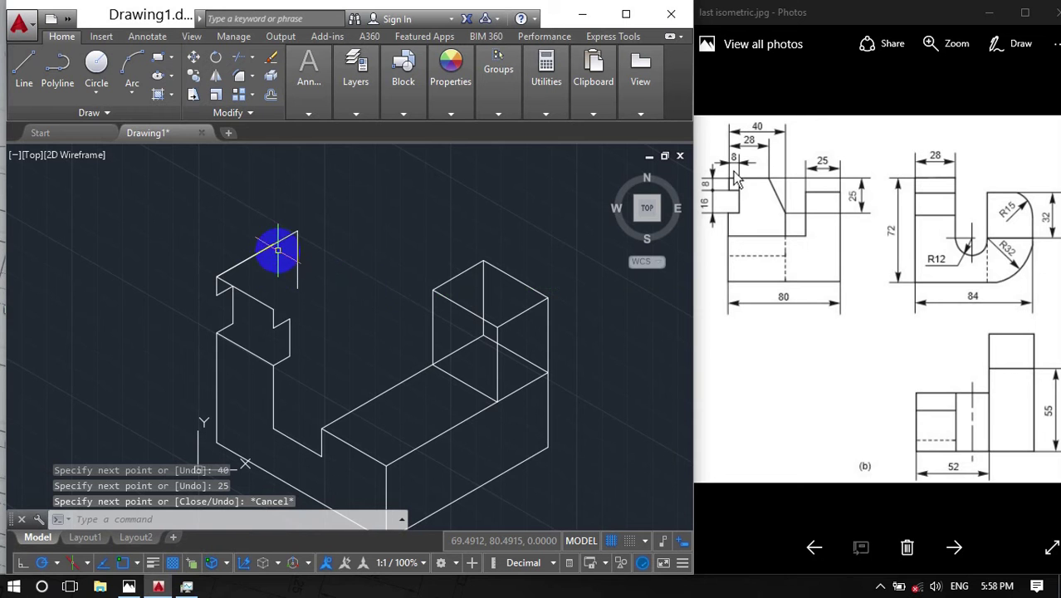
pyautogui.click(270, 239)
pyautogui.press('Delete')
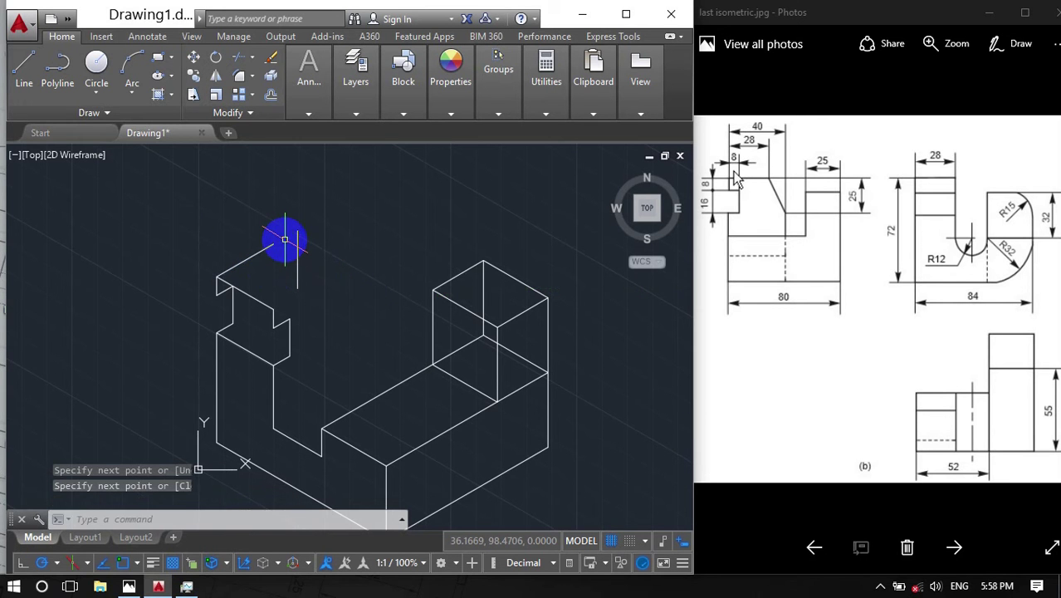
# Step: Draw a trial line down toward the lower step, then erase the vertical trial line
pyautogui.write('l')
pyautogui.press('Return')
pyautogui.click(273, 245)
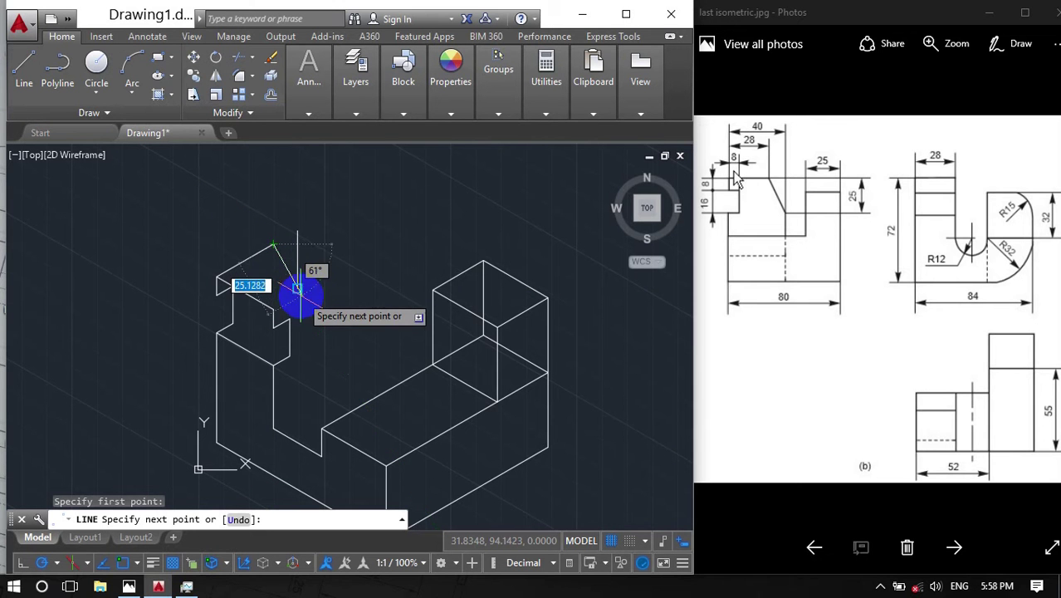
pyautogui.click(297, 289)
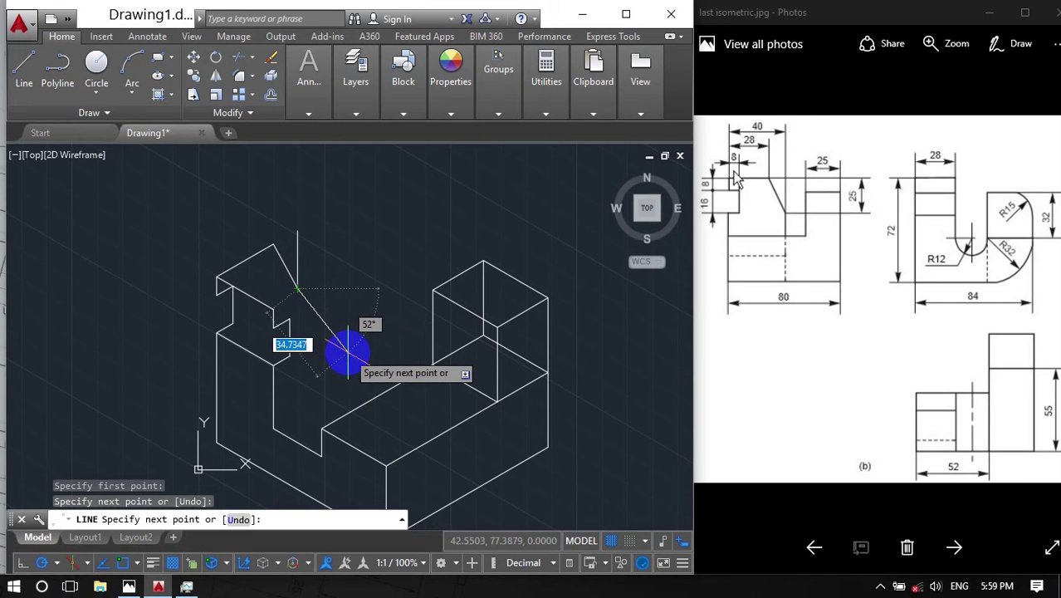
pyautogui.press('Escape')
pyautogui.click(297, 245)
pyautogui.press('Delete')
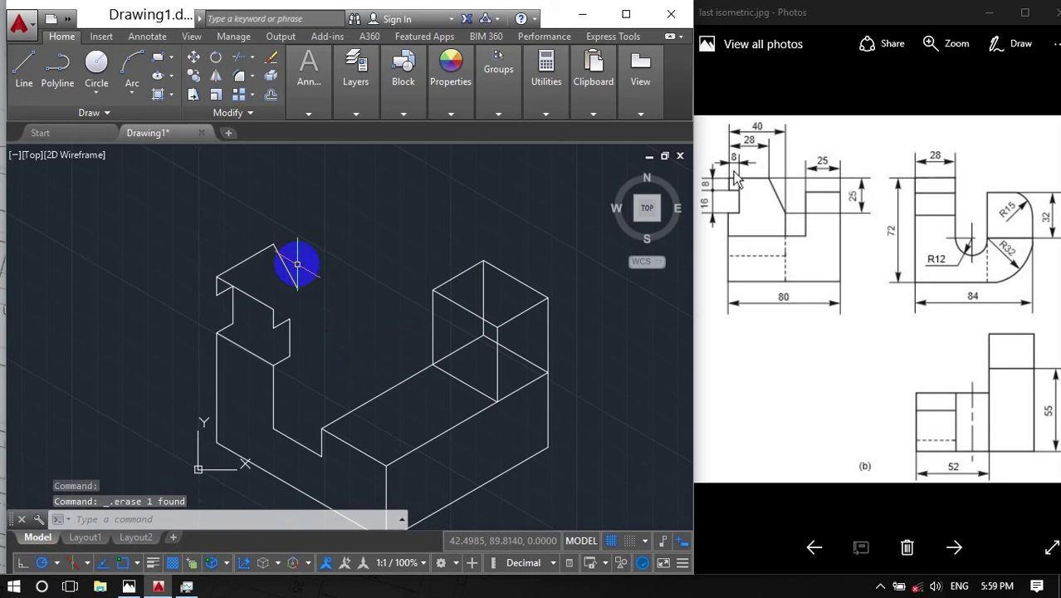
# Step: Erase the diagonal trial line and redraw a 40-unit edge at 30° with a 25-unit drop
pyautogui.click(292, 280)
pyautogui.press('Delete')
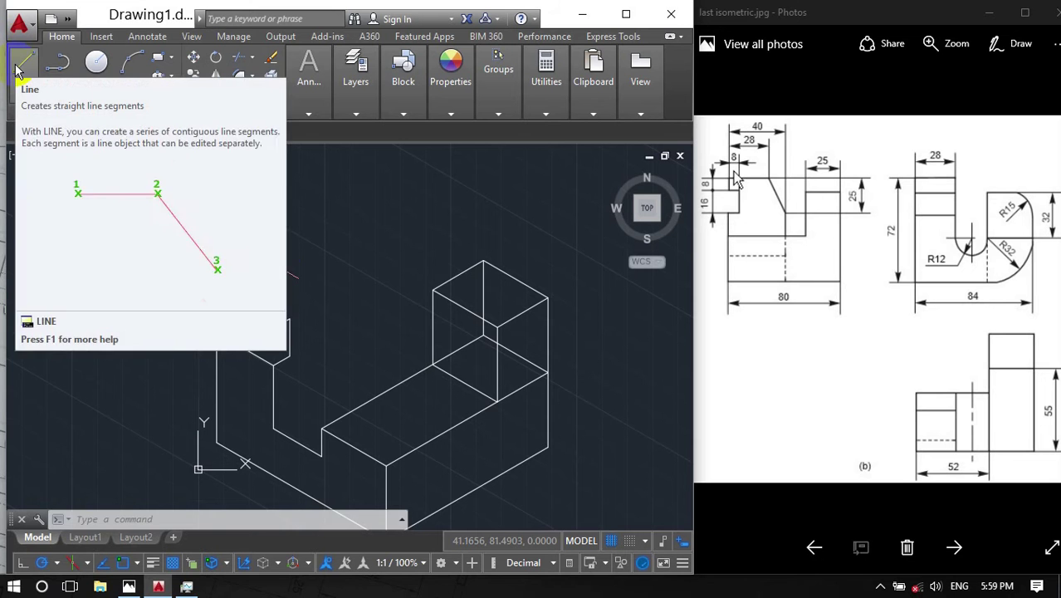
pyautogui.click(17, 71)
pyautogui.click(217, 274)
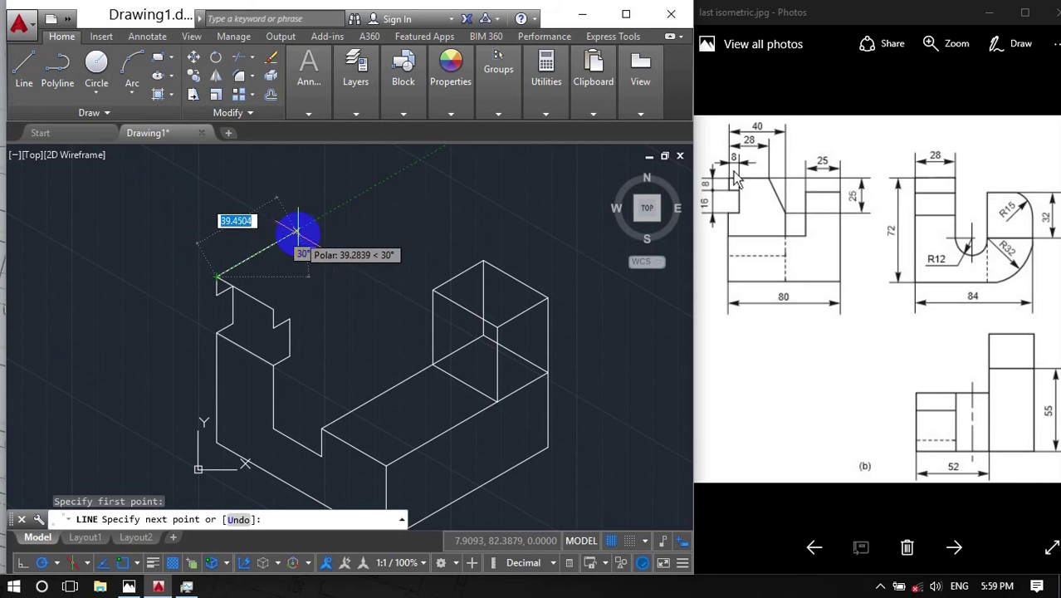
pyautogui.write('40')
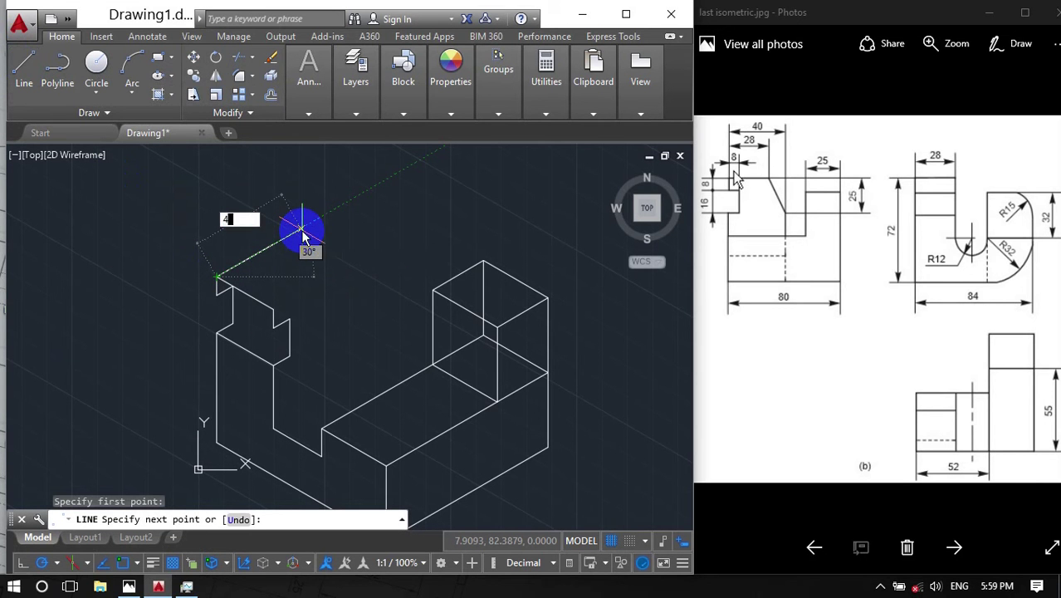
pyautogui.press('Return')
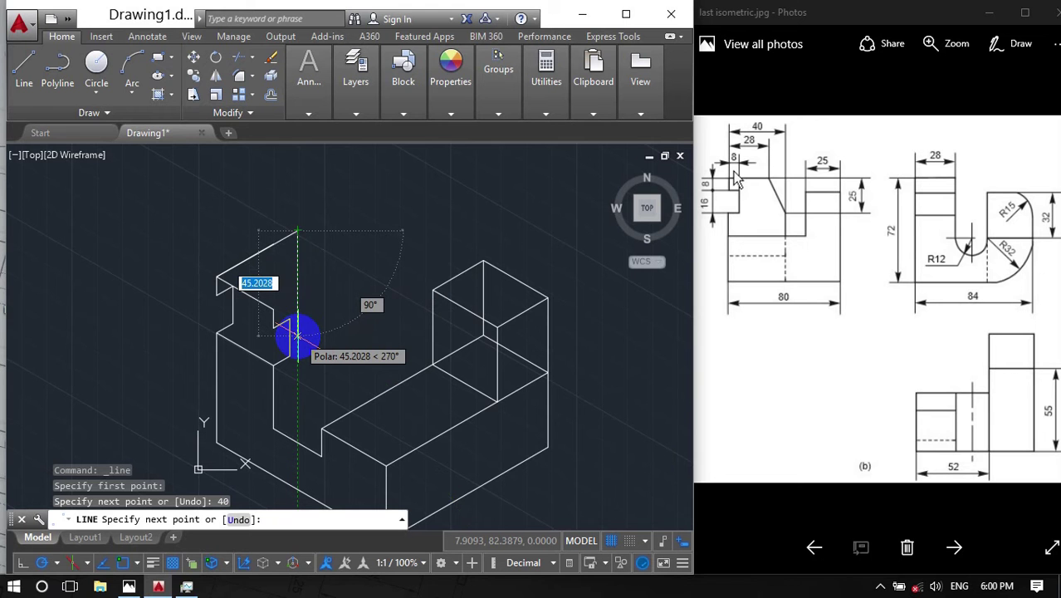
pyautogui.write('25')
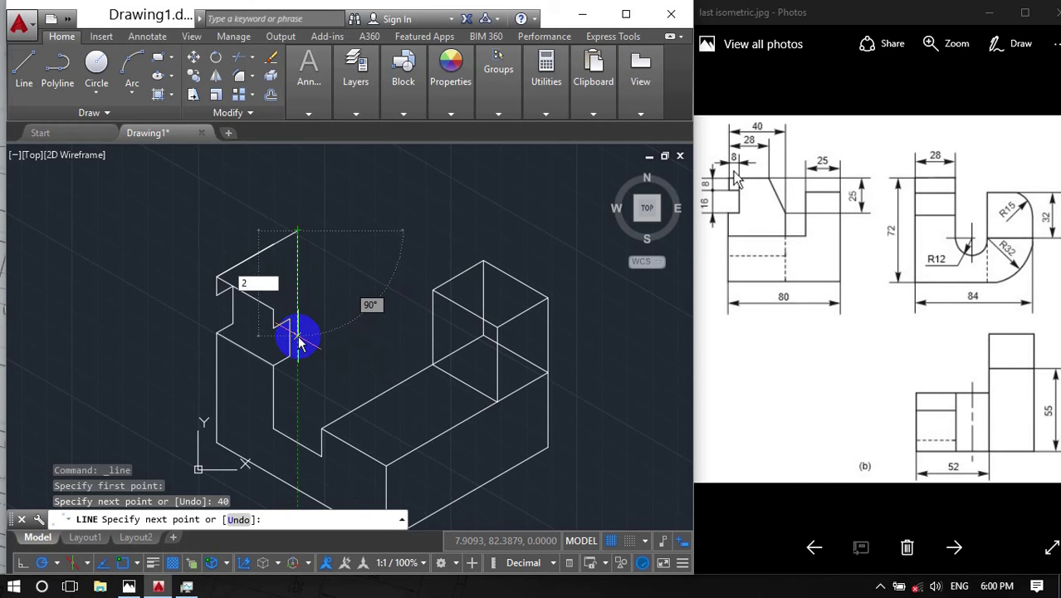
pyautogui.press('Return')
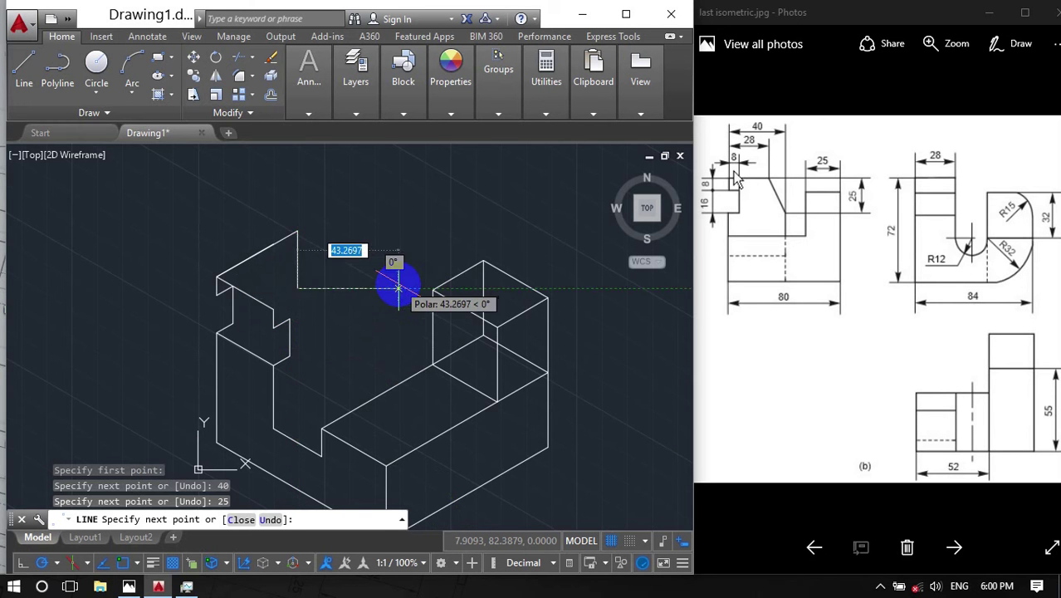
pyautogui.press('Return')
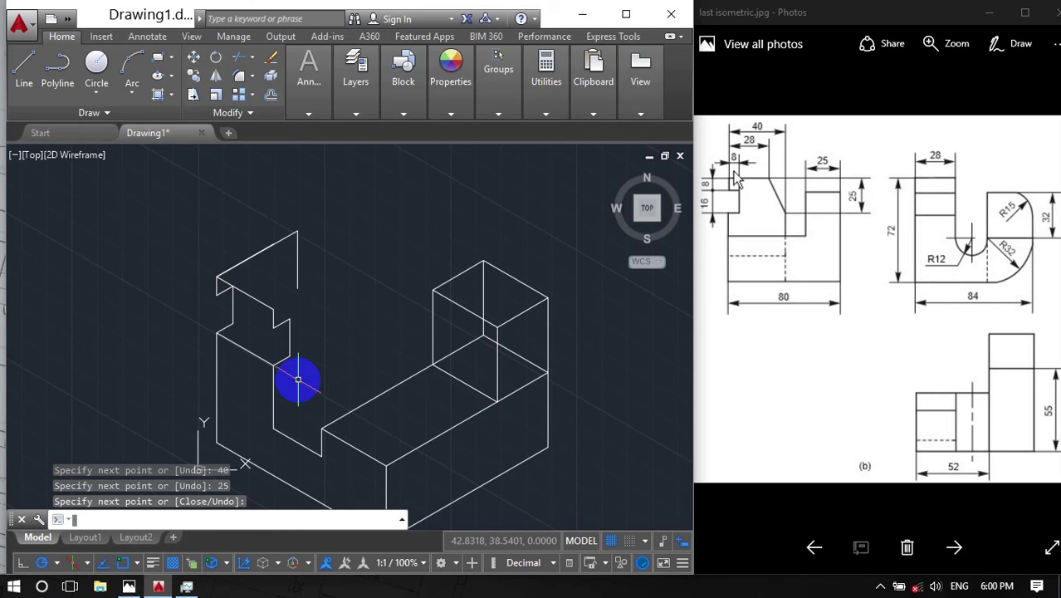
pyautogui.press('Return')
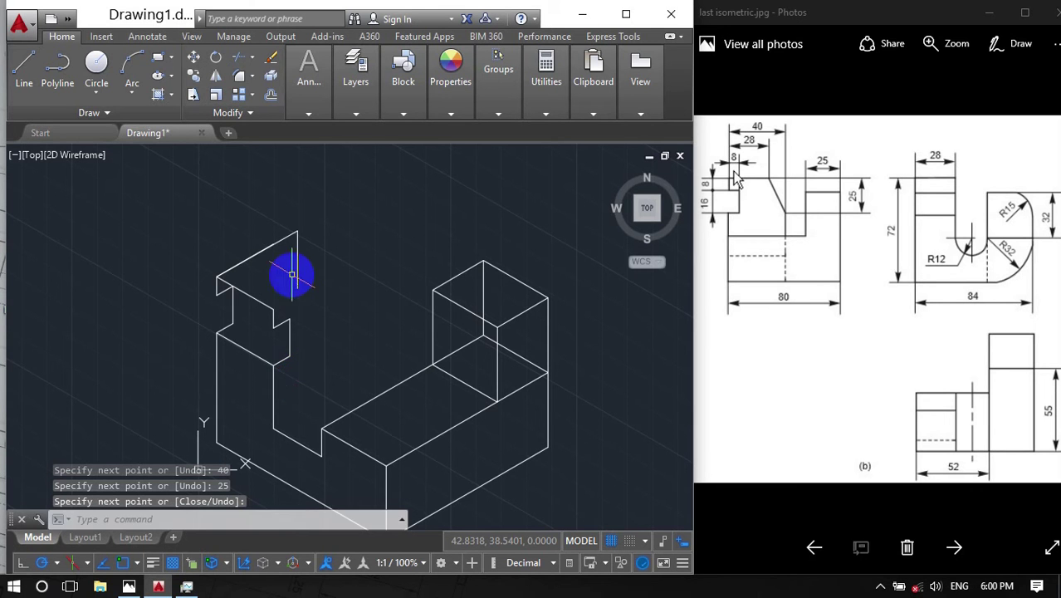
# Step: Erase the misplaced top line, then draw and delete a short line from the upright's top-left corner
pyautogui.click(284, 237)
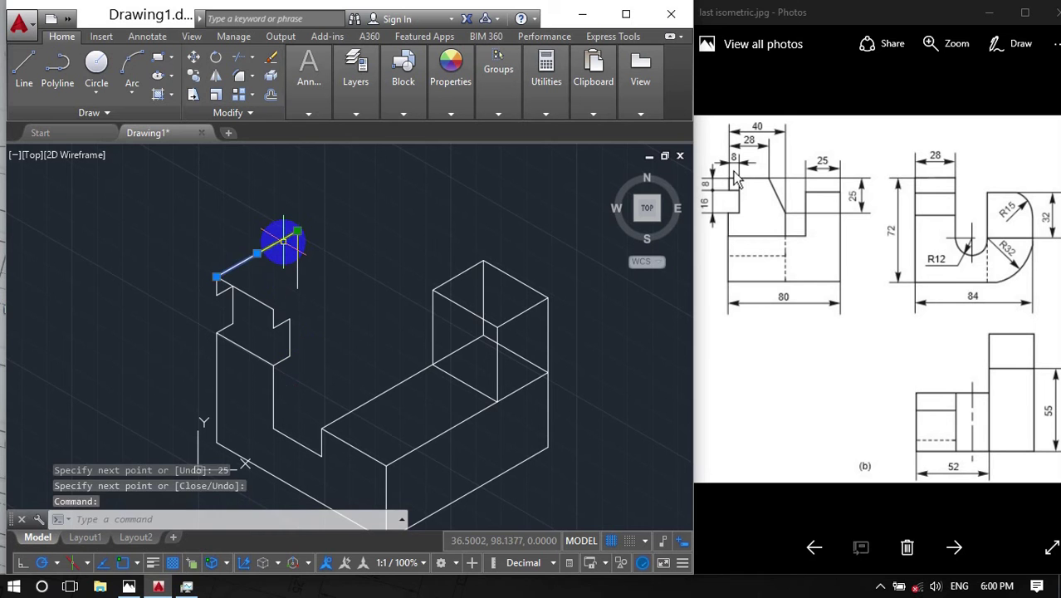
pyautogui.press('Delete')
pyautogui.click(24, 70)
pyautogui.click(274, 245)
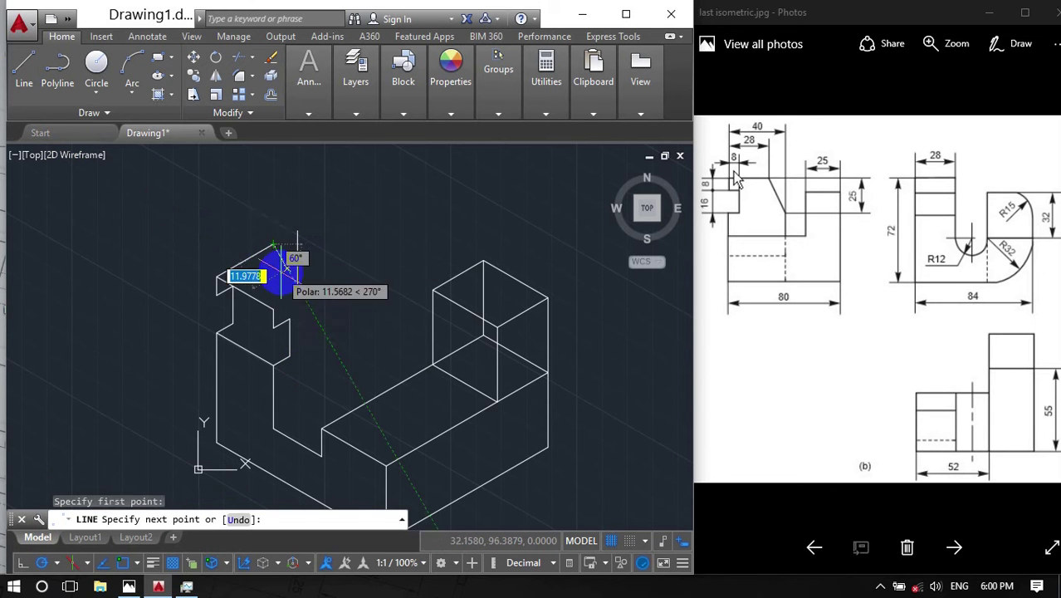
pyautogui.click(297, 286)
pyautogui.press('Return')
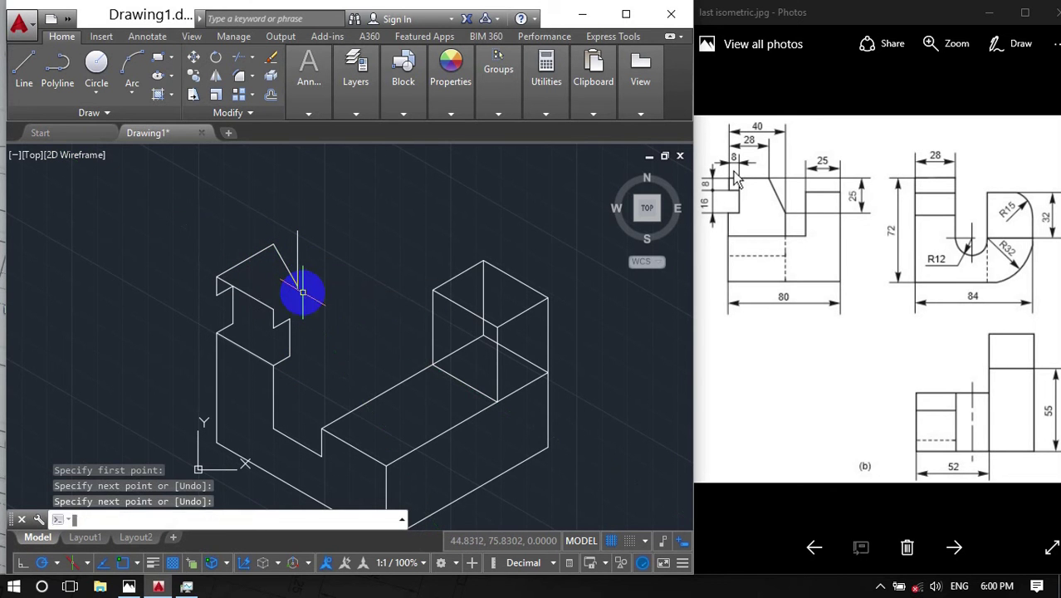
pyautogui.rightClick(286, 273)
pyautogui.click(320, 292)
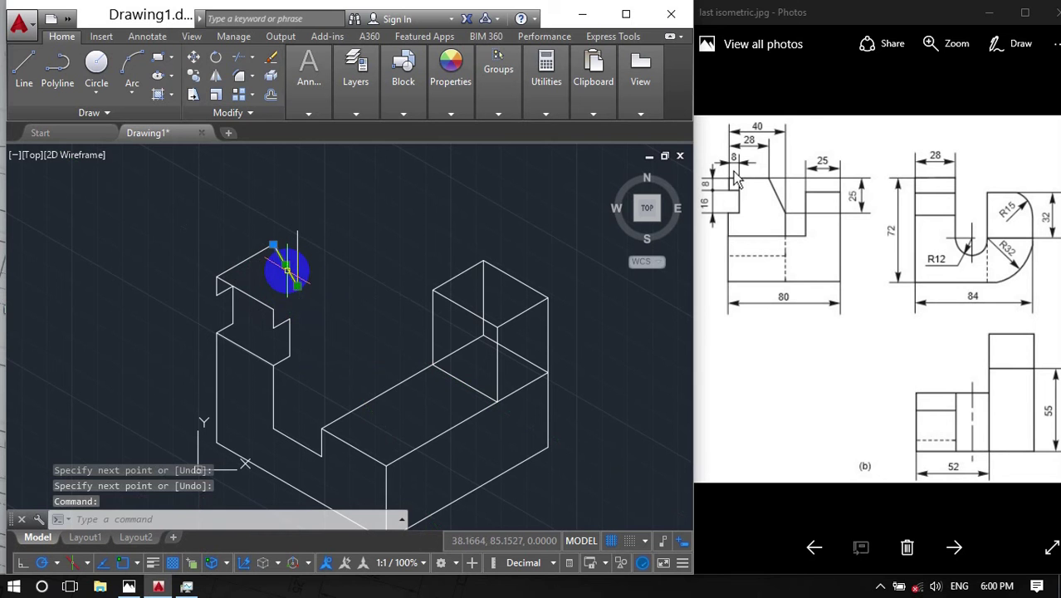
pyautogui.click(286, 265)
pyautogui.press('Delete')
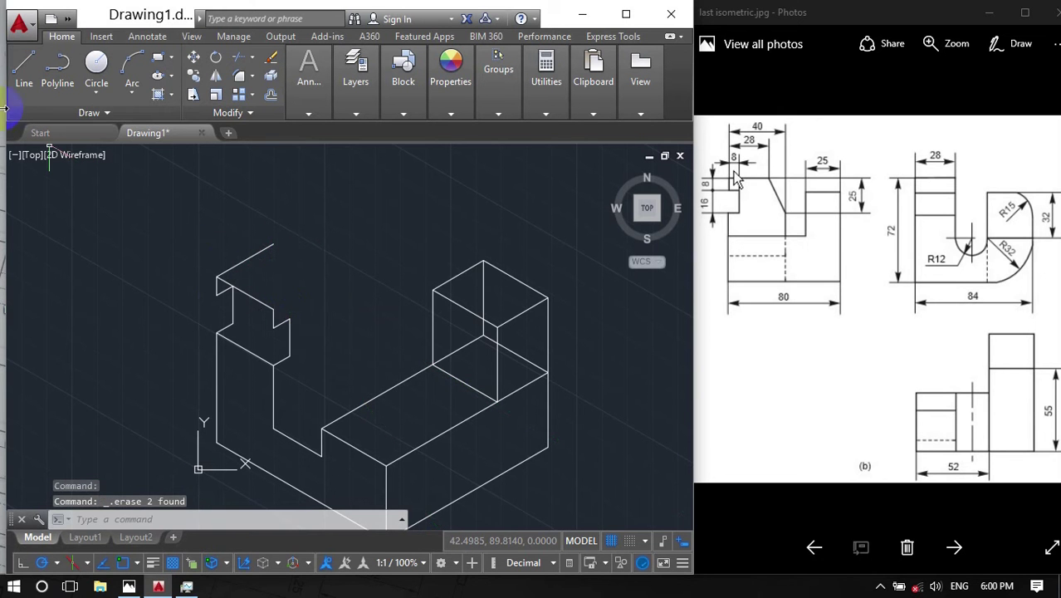
pyautogui.click(24, 71)
# Step: Draw a 28-unit line from the upper step's corner
pyautogui.click(274, 309)
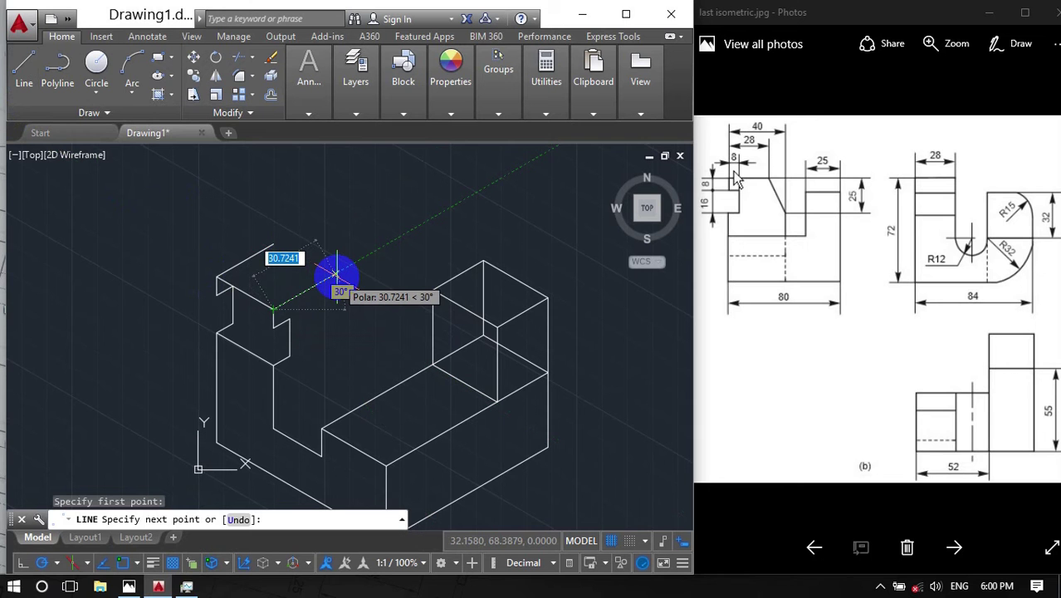
pyautogui.write('28')
pyautogui.press('Return')
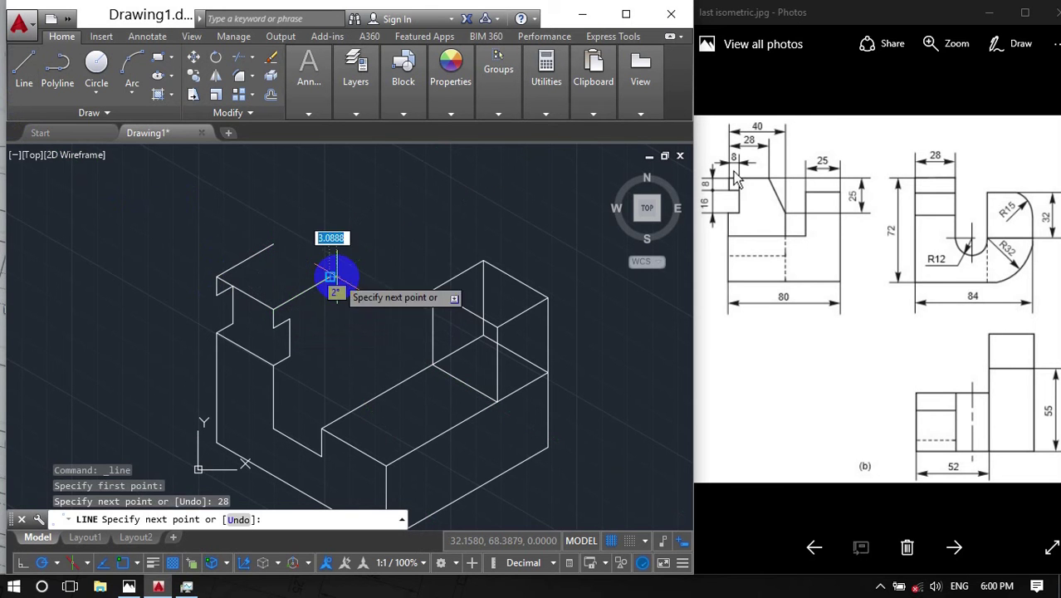
pyautogui.press('Return')
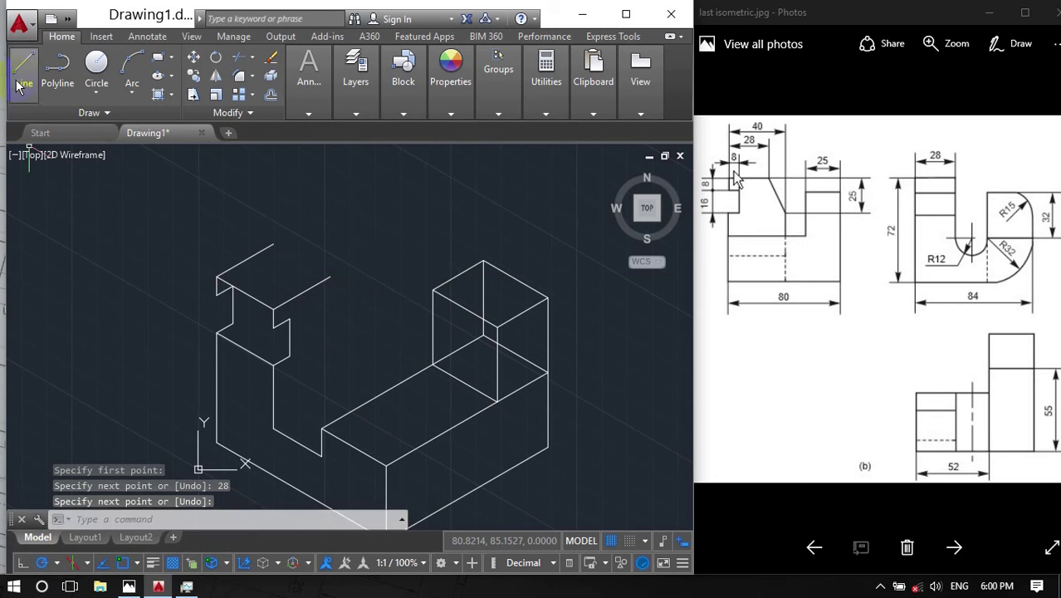
# Step: Draw a 40-unit segment at 30° and a 25-unit drop, then delete the 40-unit segment
pyautogui.press('Return')
pyautogui.click(274, 308)
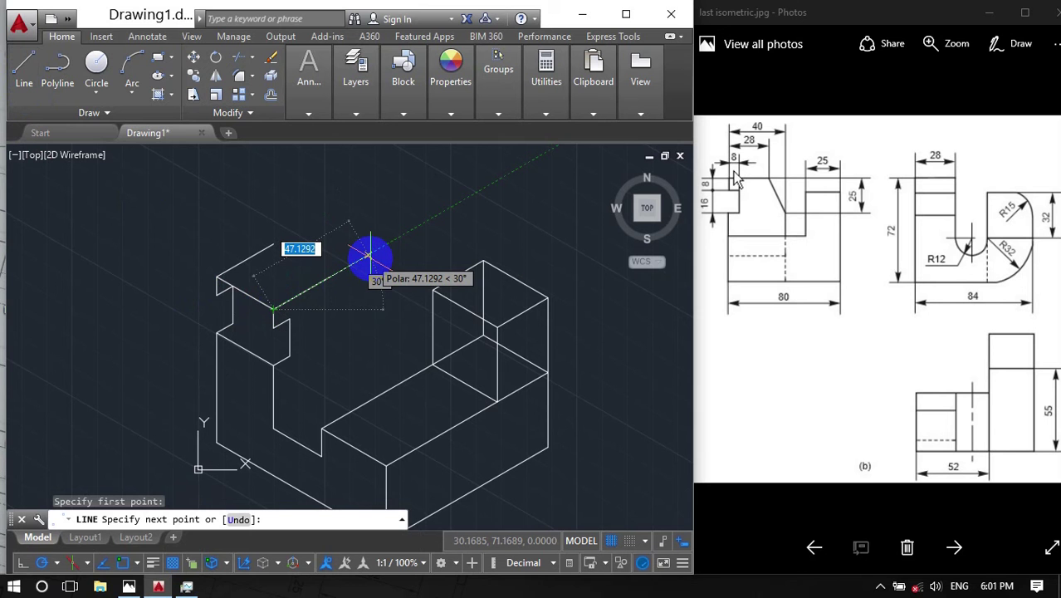
pyautogui.write('40')
pyautogui.press('Return')
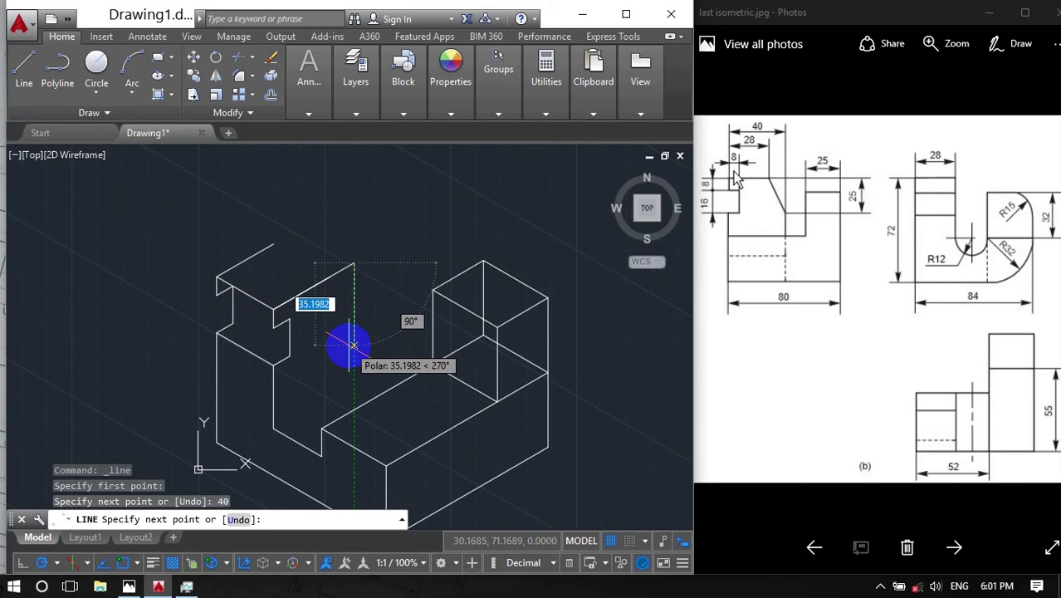
pyautogui.write('25')
pyautogui.press('Return')
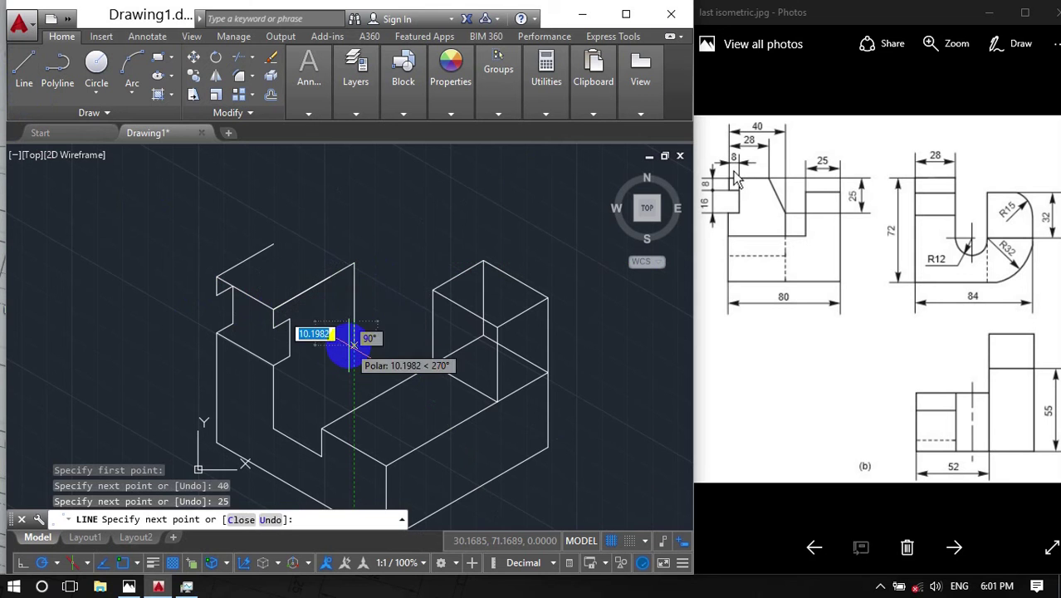
pyautogui.press('Return')
pyautogui.click(347, 271)
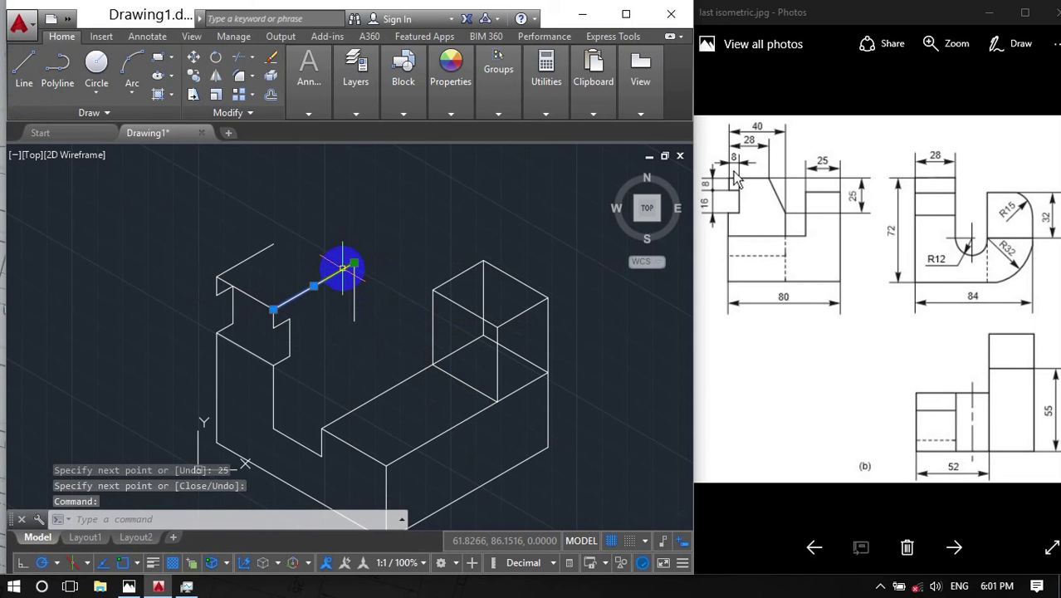
pyautogui.press('Delete')
# Step: Draw and delete a trial vertical line below the edge's endpoint
pyautogui.click(24, 71)
pyautogui.click(331, 277)
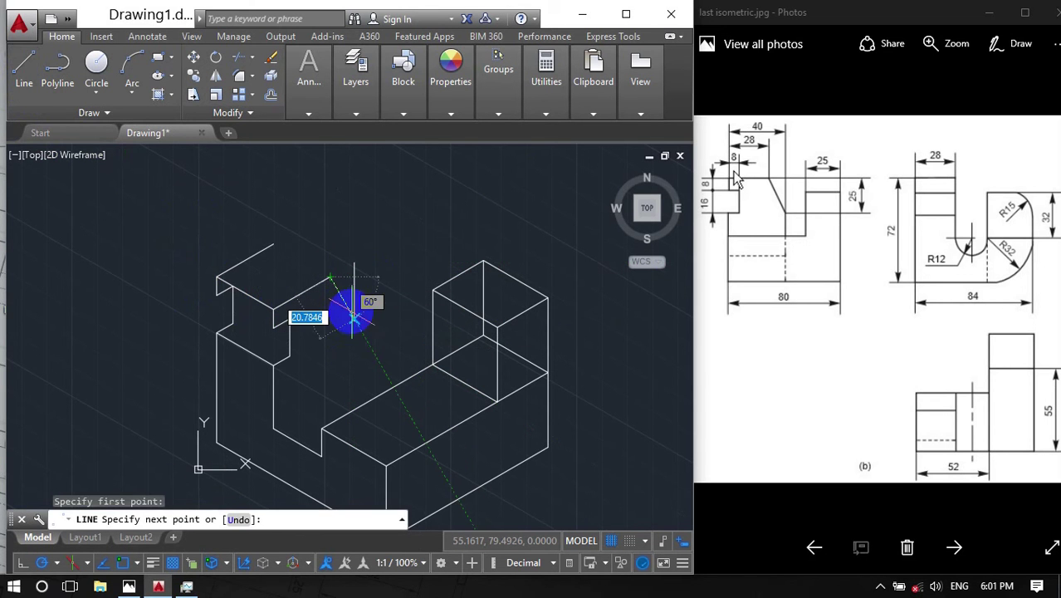
pyautogui.click(354, 318)
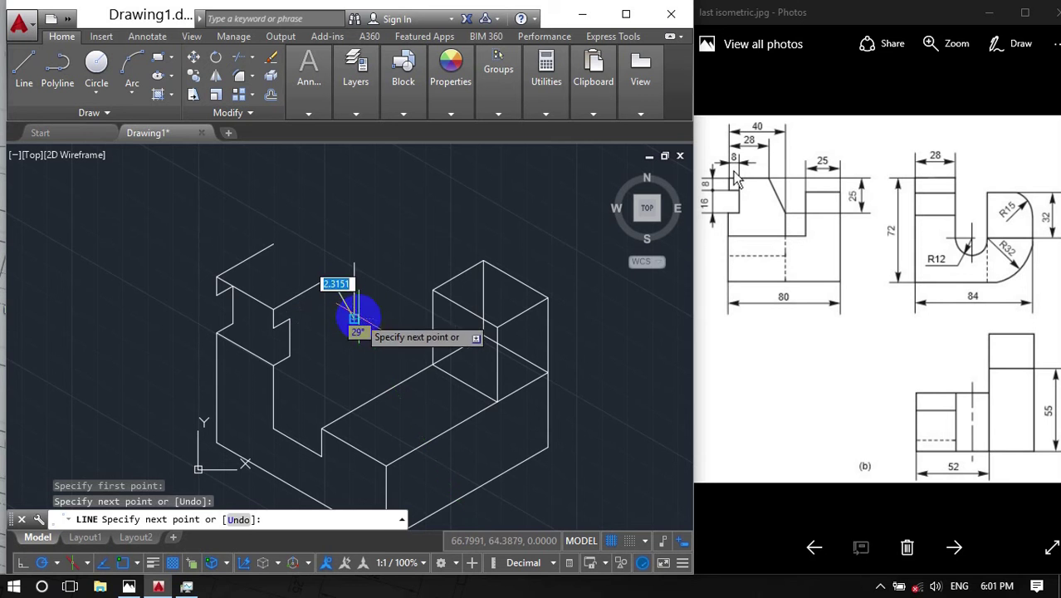
pyautogui.press('Return')
pyautogui.click(355, 296)
pyautogui.press('Delete')
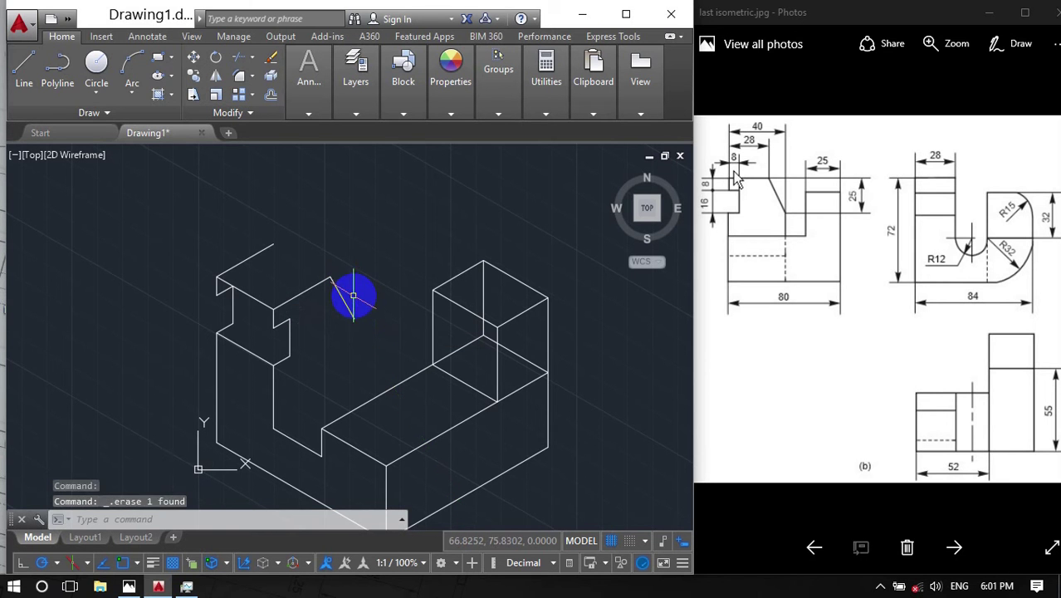
pyautogui.click(24, 71)
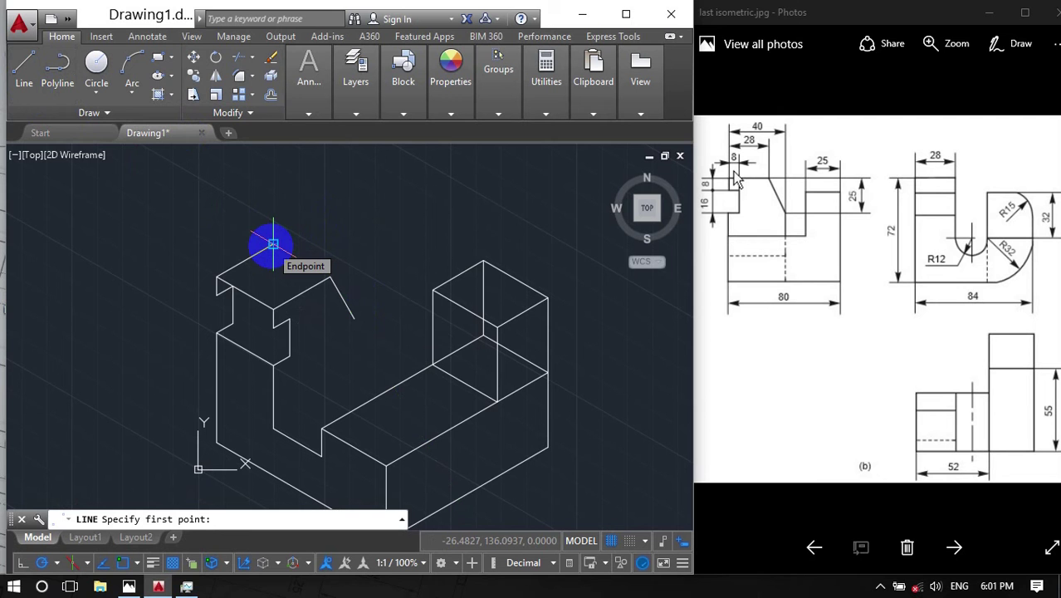
pyautogui.click(273, 244)
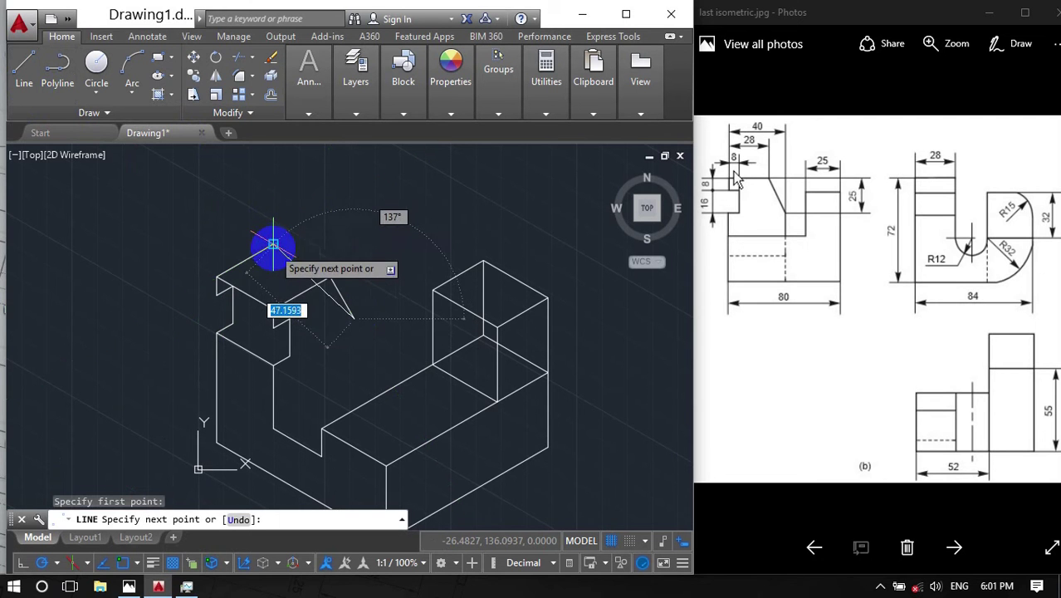
pyautogui.press('Escape')
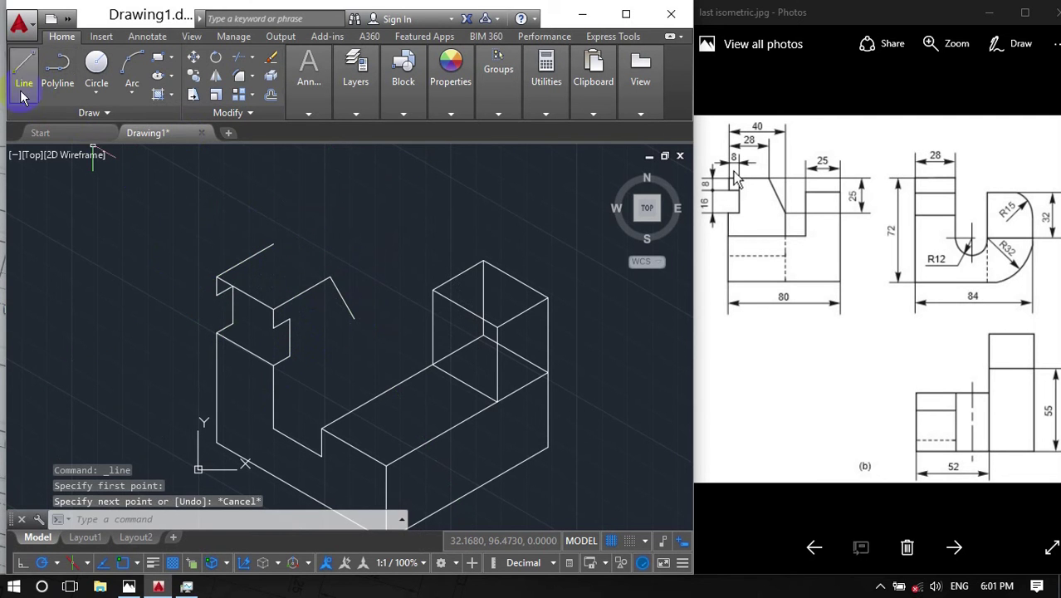
# Step: Draw the sloping edge from the sloped edge's end down to the step's endpoint
pyautogui.click(24, 70)
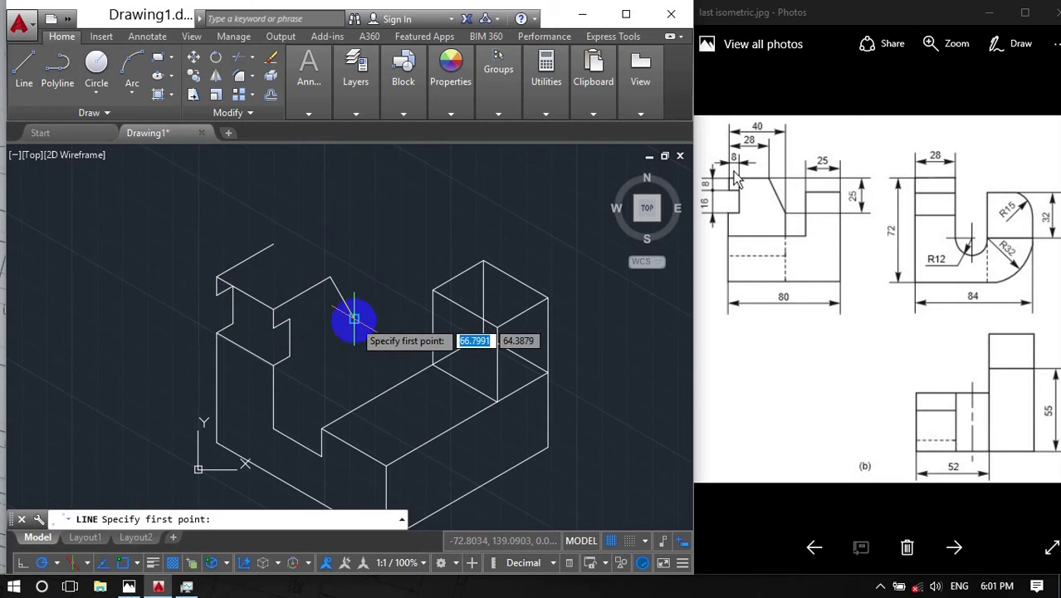
pyautogui.click(352, 318)
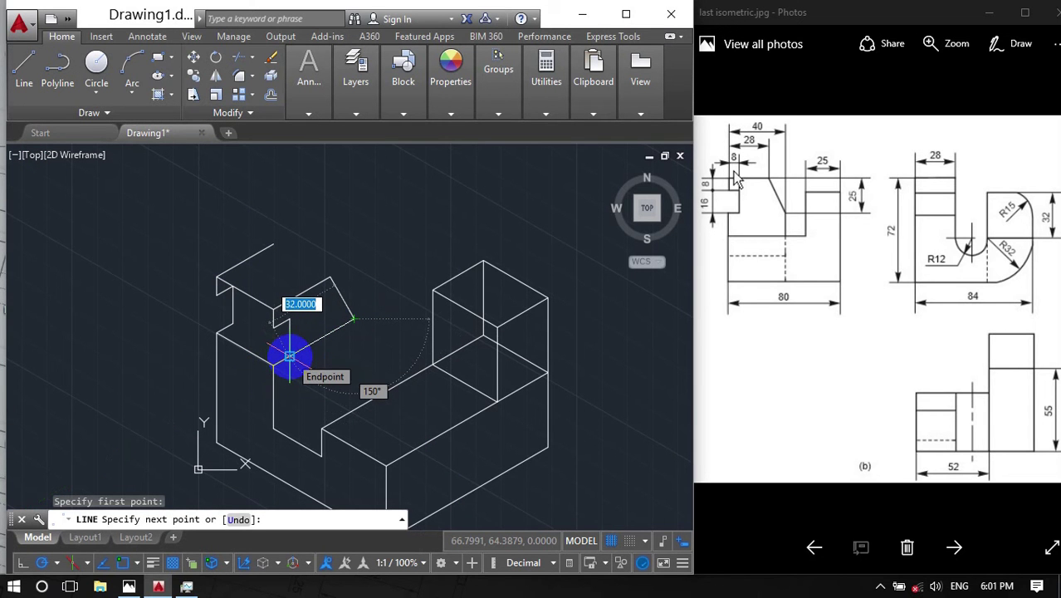
pyautogui.click(289, 355)
pyautogui.press('Return')
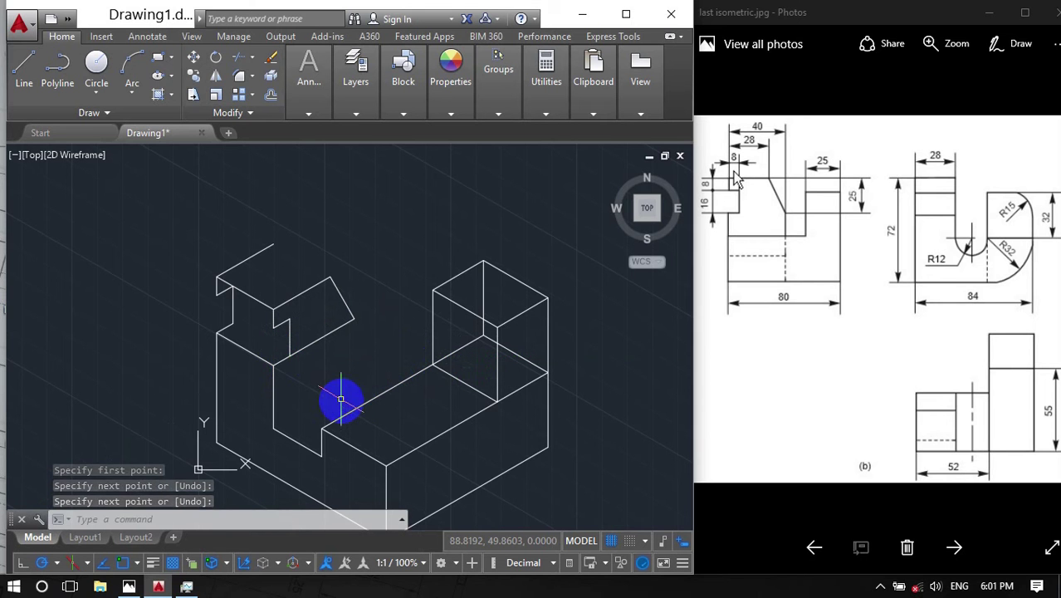
pyautogui.moveTo(334, 389); pyautogui.dragTo(362, 381, button='middle')
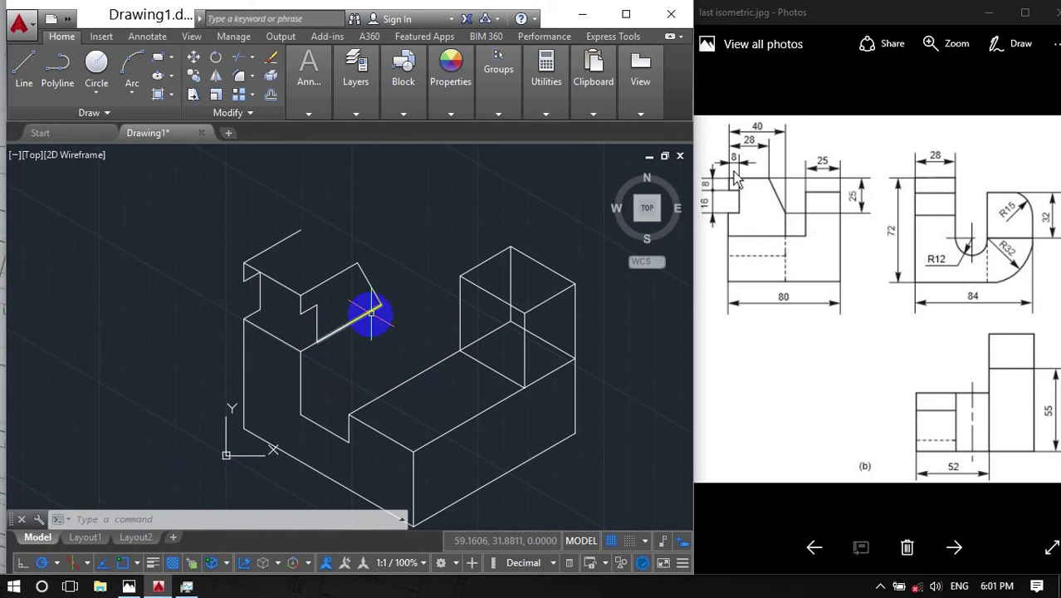
pyautogui.click(354, 522)
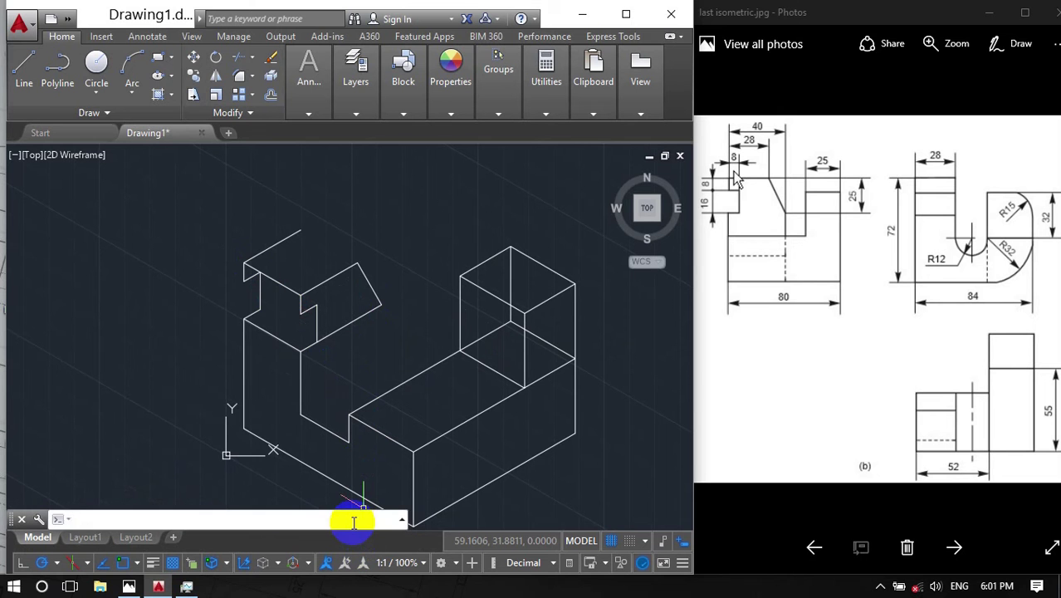
# Step: Try copying the sloped edge and starting a line at the upper step's back corner, then cancel both
pyautogui.write('copy')
pyautogui.press('Return')
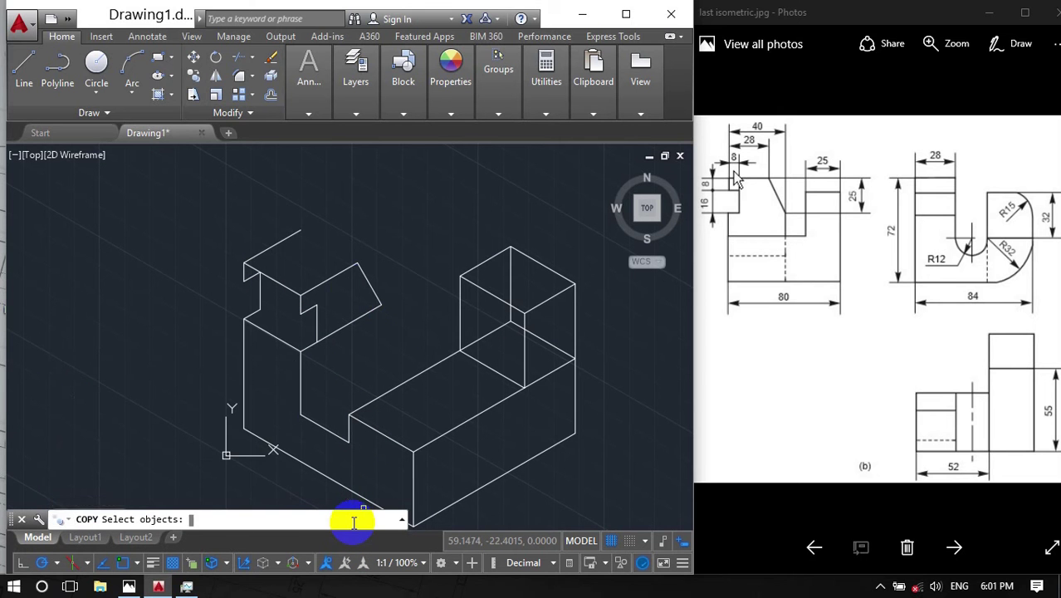
pyautogui.click(362, 281)
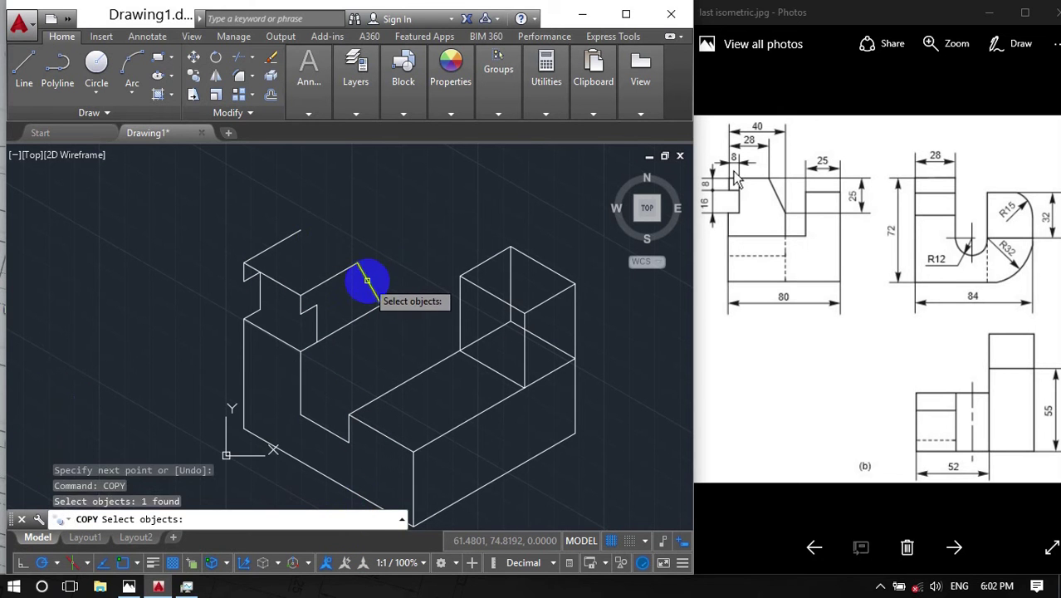
pyautogui.press('Return')
pyautogui.click(356, 264)
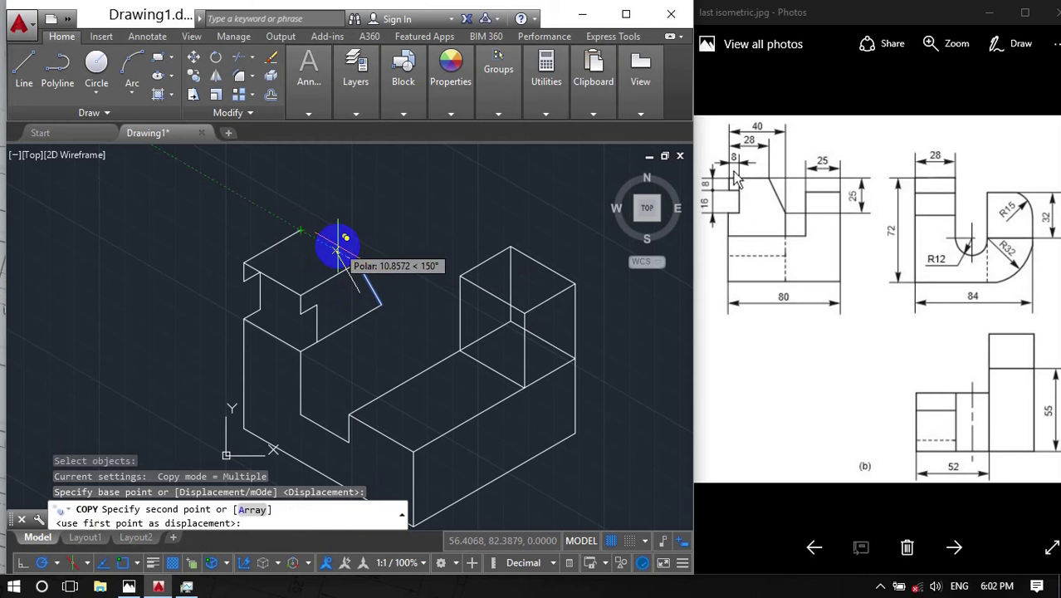
pyautogui.press('Escape')
pyautogui.click(24, 71)
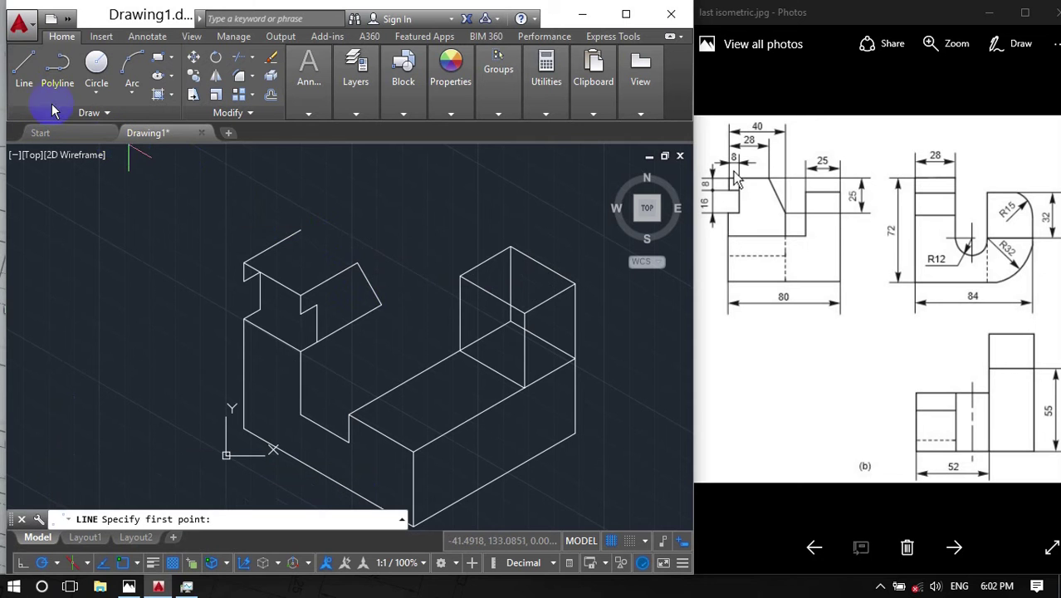
pyautogui.click(356, 264)
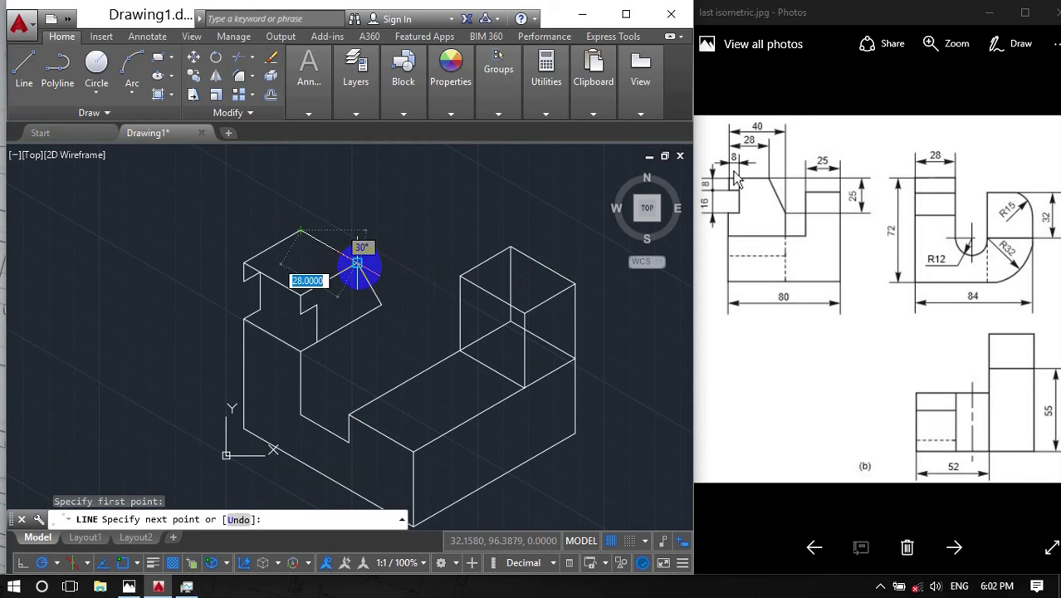
pyautogui.press('Escape')
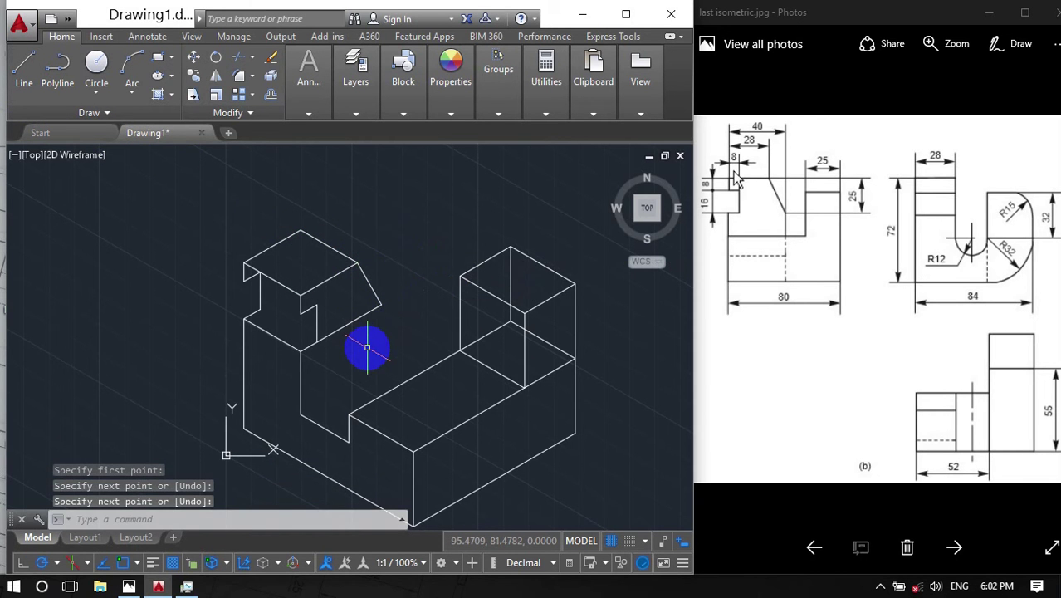
pyautogui.moveTo(368, 347); pyautogui.dragTo(368, 312, button='middle')
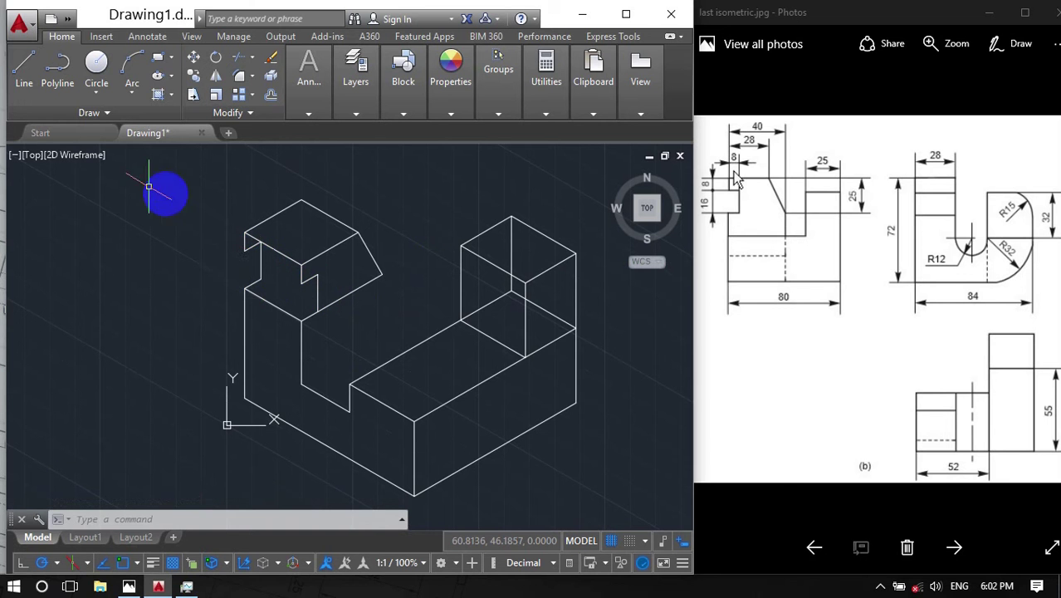
# Step: Draw lines from the upper block's corner and along its lower edge to show its thickness
pyautogui.click(24, 68)
pyautogui.click(261, 278)
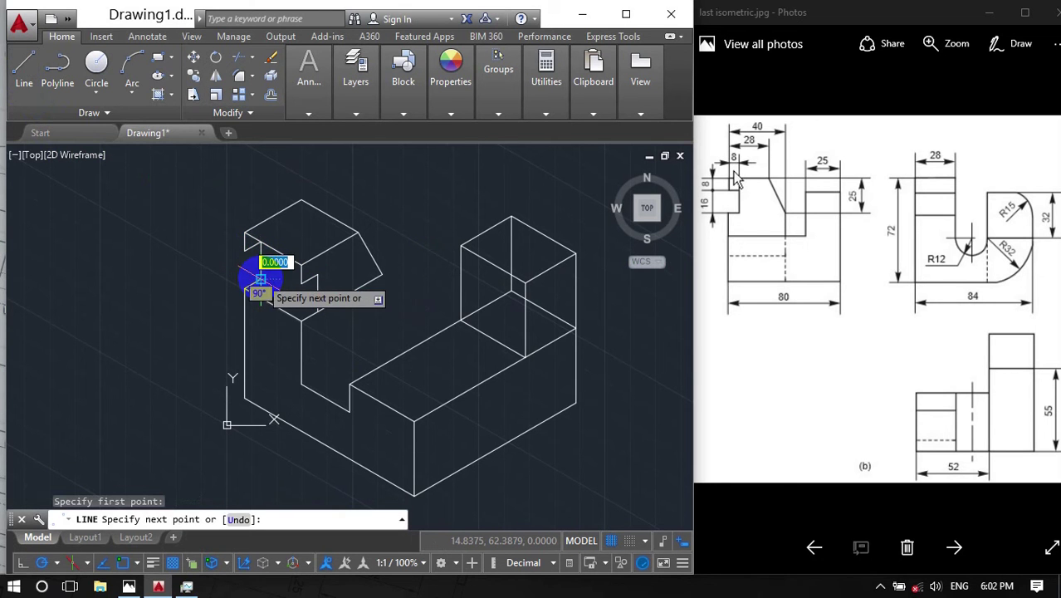
pyautogui.click(307, 307)
pyautogui.press('Return')
pyautogui.press('Return')
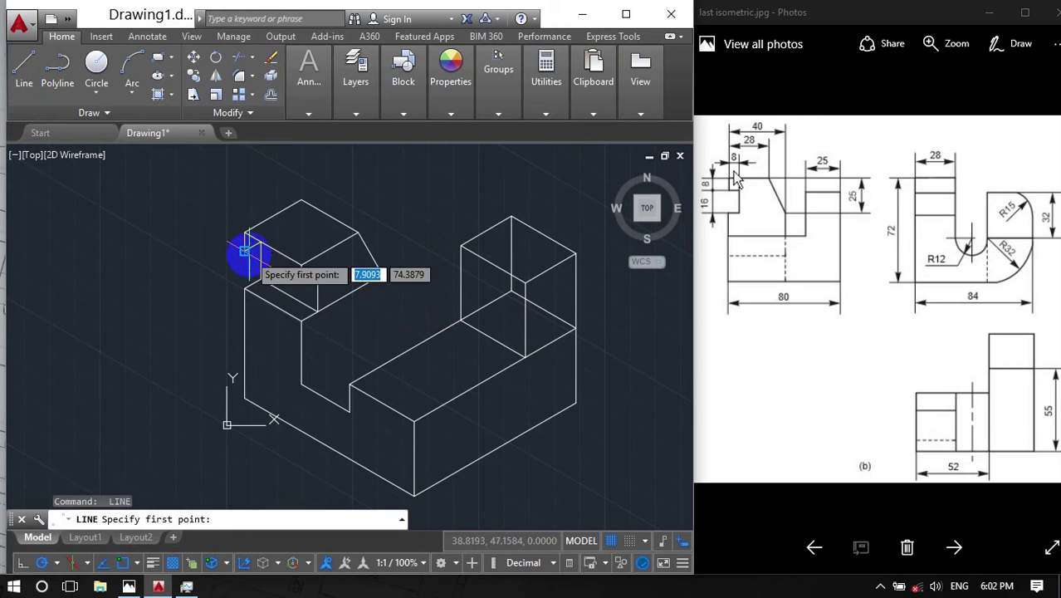
pyautogui.click(246, 249)
pyautogui.click(300, 281)
# Step: Trim two excess segments off the upper block and delete the leftover line
pyautogui.press('Return')
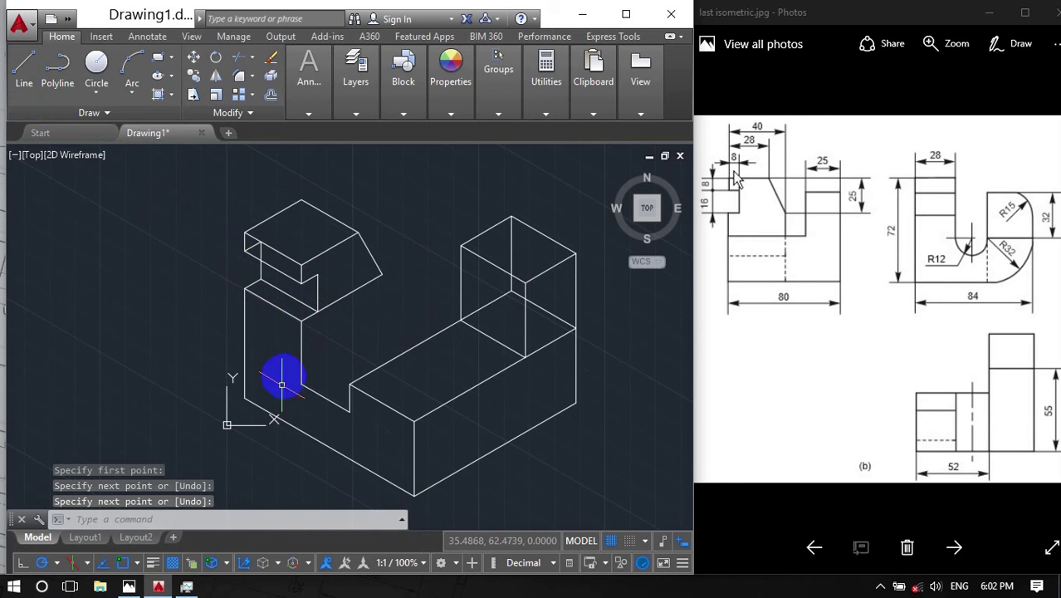
pyautogui.write('tr')
pyautogui.press('Return')
pyautogui.press('Return')
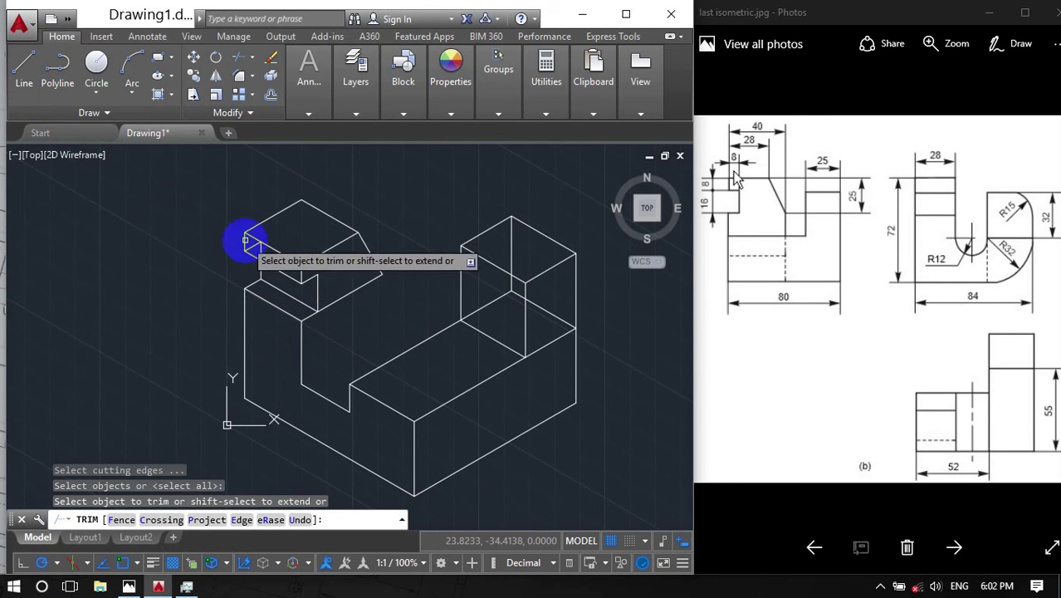
pyautogui.click(264, 256)
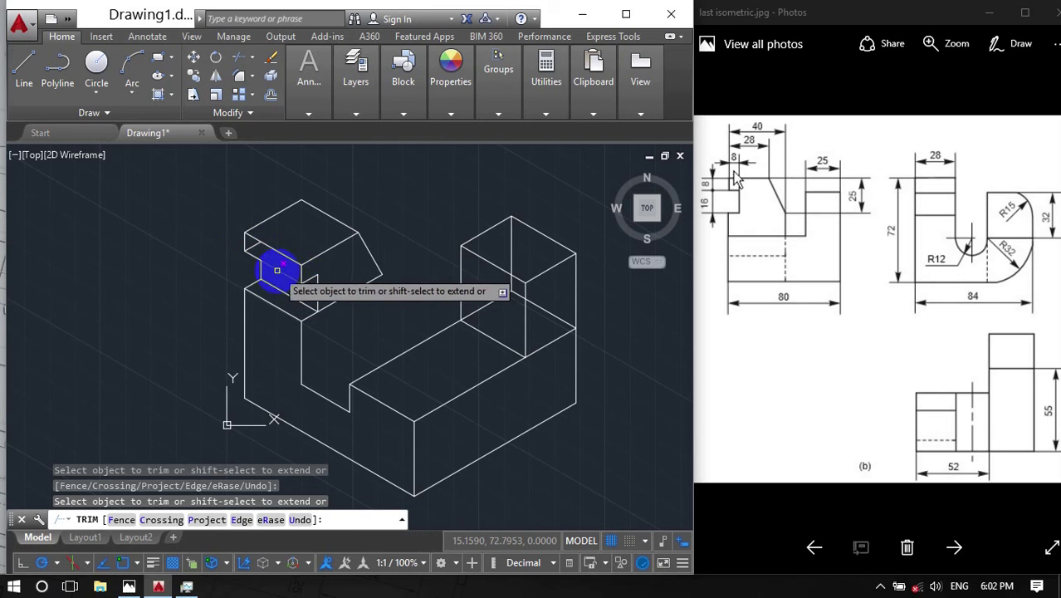
pyautogui.click(279, 277)
pyautogui.press('Return')
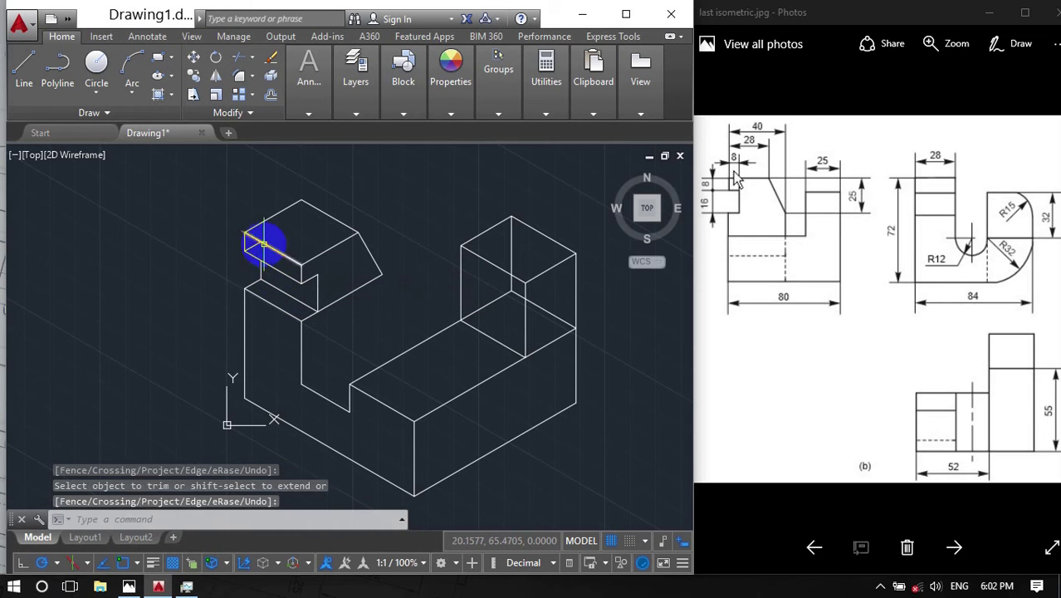
pyautogui.click(253, 246)
pyautogui.press('Delete')
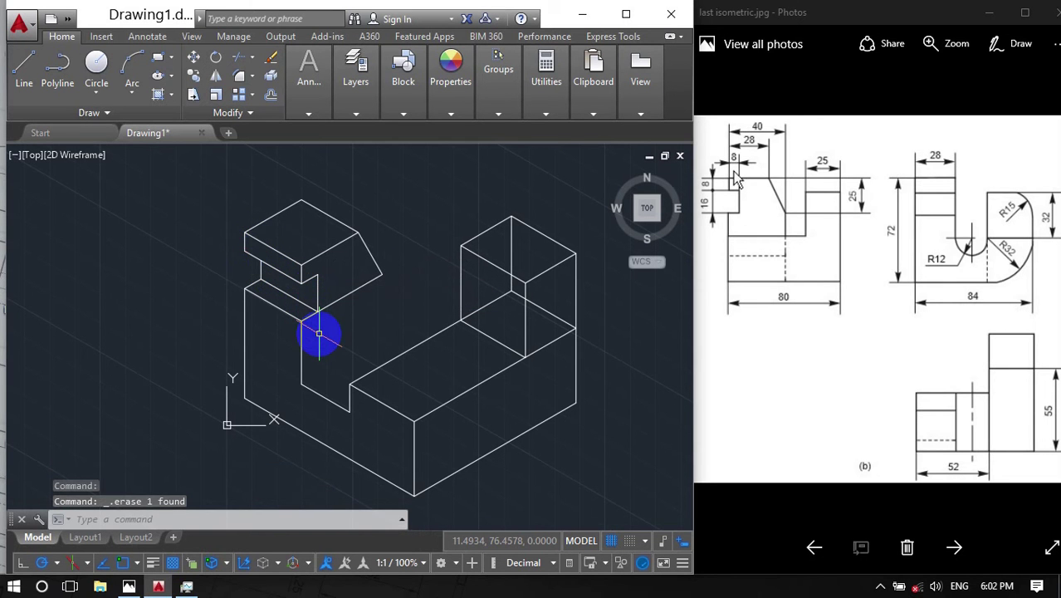
pyautogui.moveTo(318, 333); pyautogui.dragTo(315, 293, button='middle')
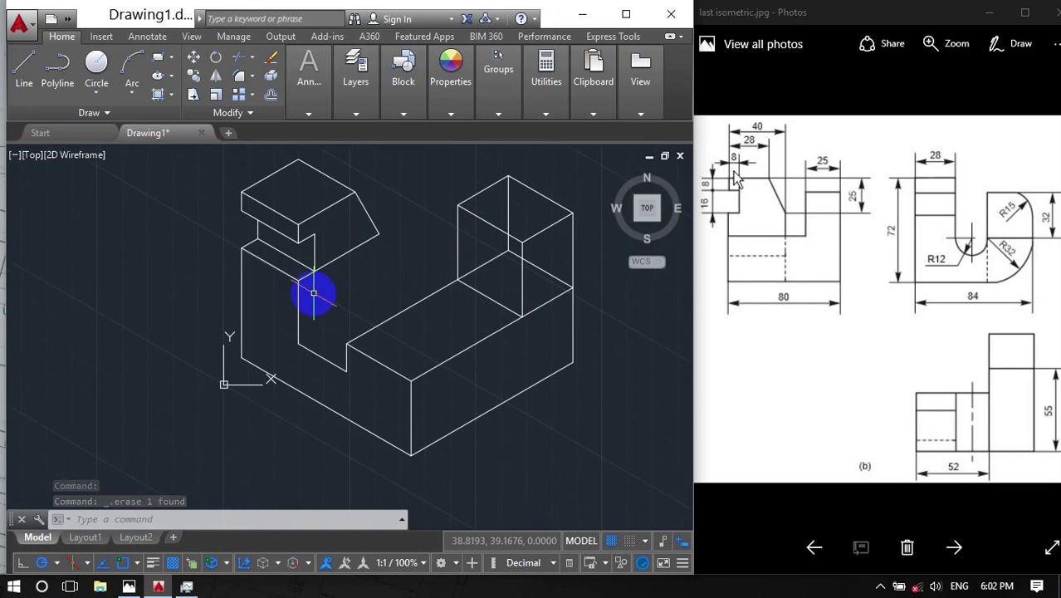
pyautogui.click(292, 515)
pyautogui.write('ellips')
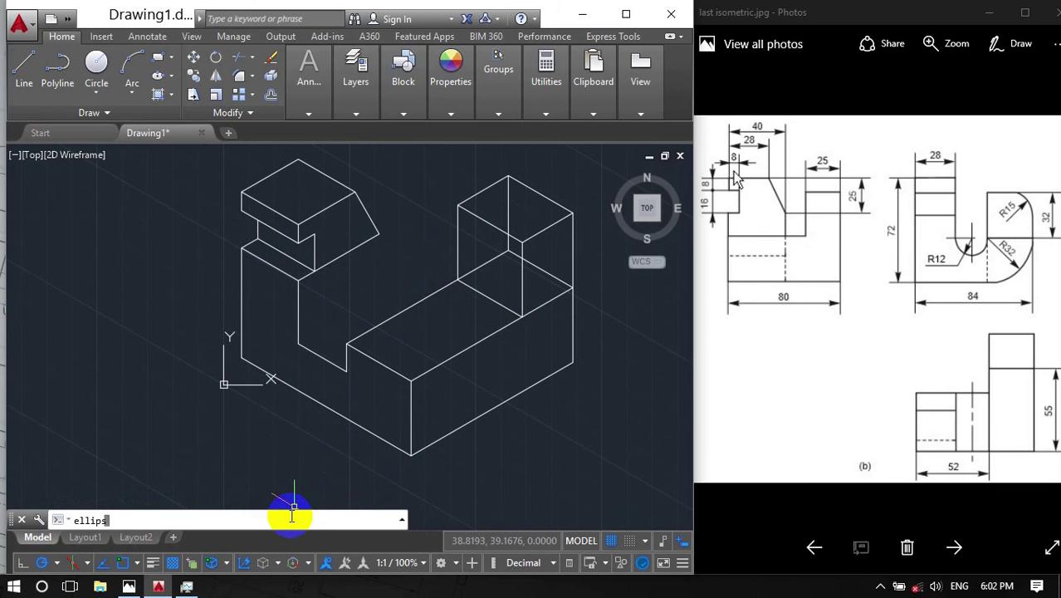
# Step: Draw a radius-12 isocircle centred on the base edge midpoint in the chosen isoplane
pyautogui.write('e')
pyautogui.press('Return')
pyautogui.write('i')
pyautogui.press('Return')
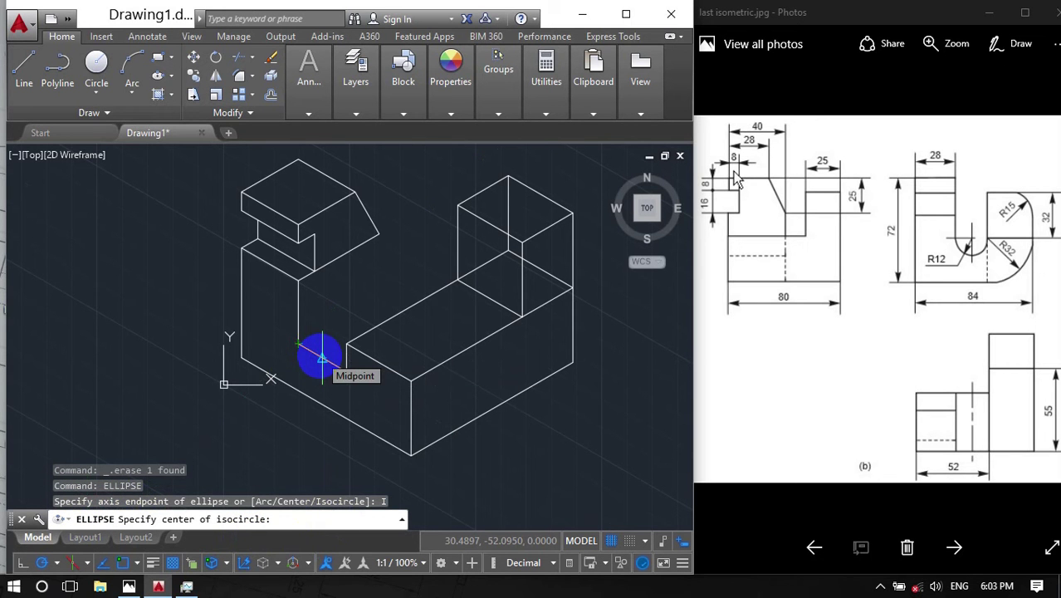
pyautogui.click(322, 358)
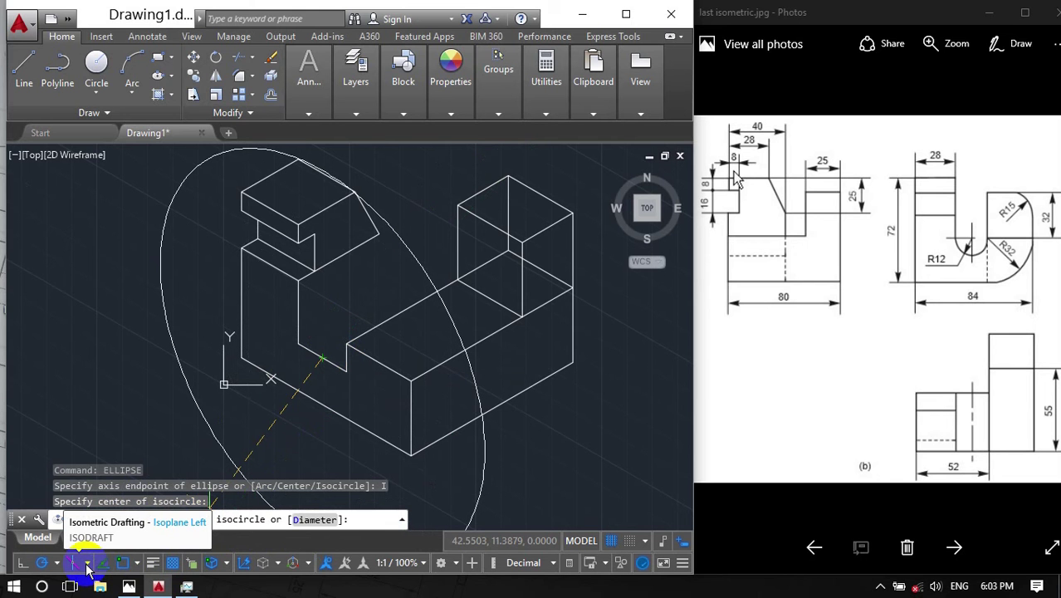
pyautogui.click(87, 563)
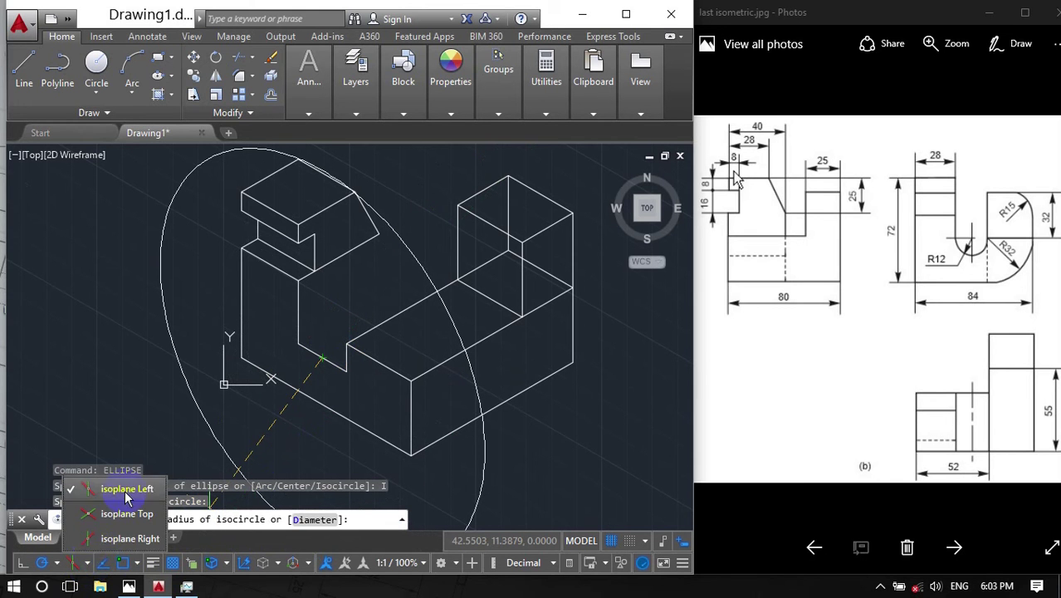
pyautogui.click(92, 492)
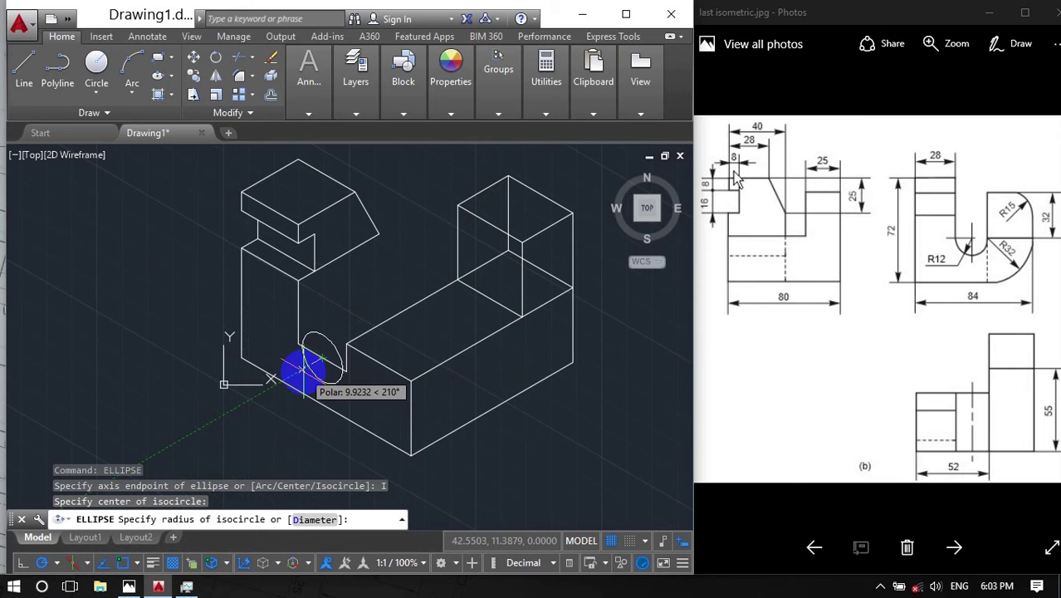
pyautogui.write('12')
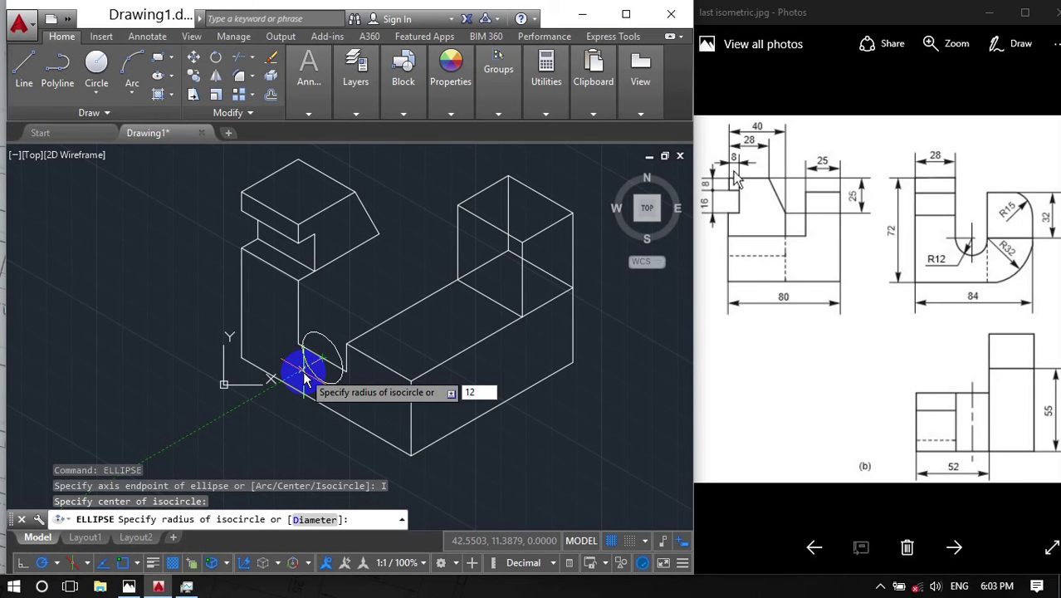
pyautogui.press('Return')
pyautogui.click(374, 520)
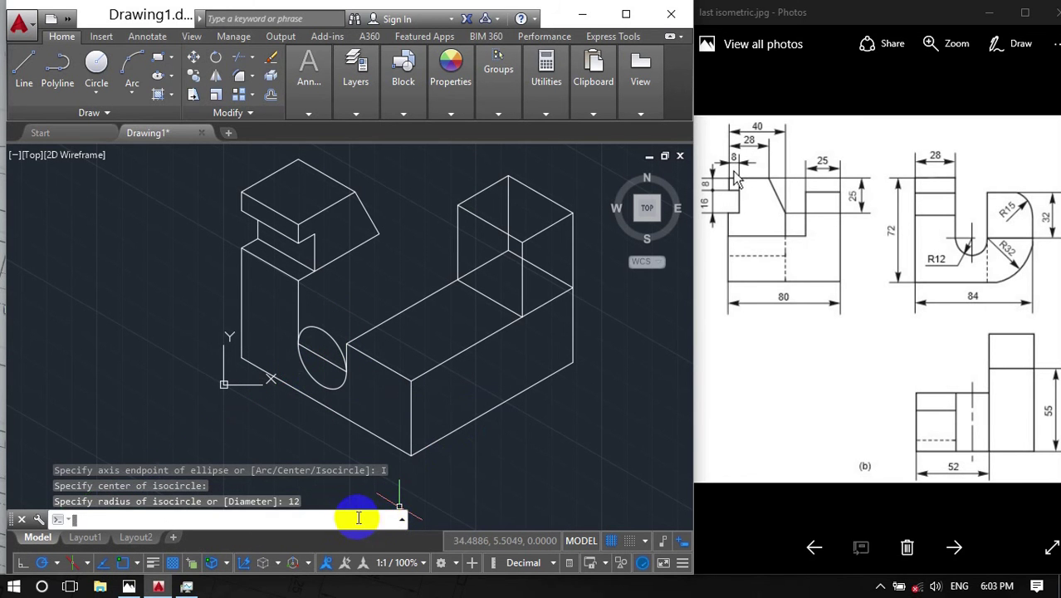
pyautogui.write('tr')
# Step: Trim away the isocircle's upper half, leaving the slot's curved base
pyautogui.press('Return')
pyautogui.press('Return')
pyautogui.click(318, 336)
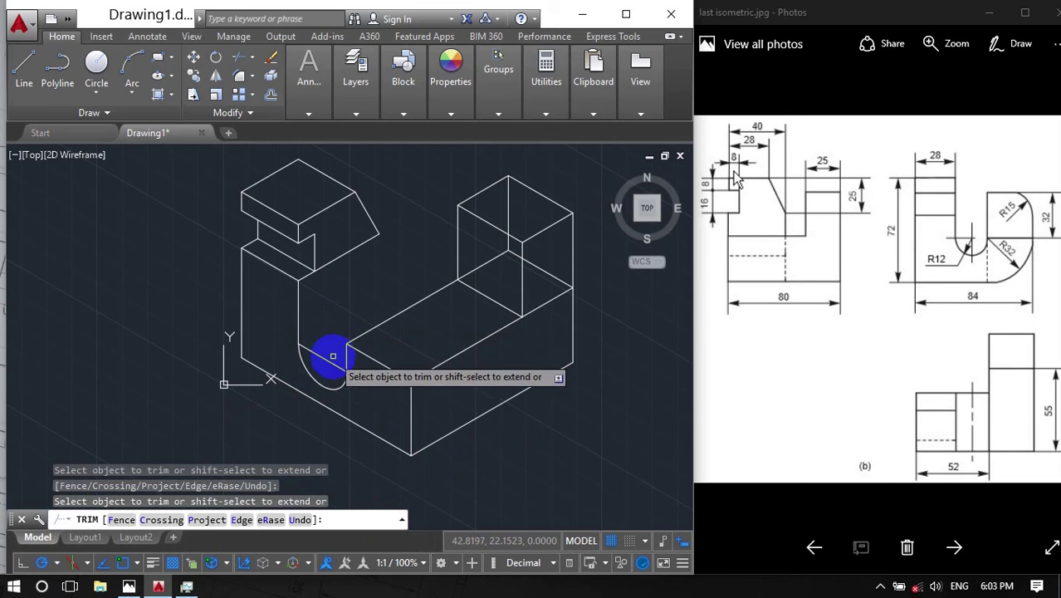
pyautogui.press('Return')
pyautogui.click(282, 522)
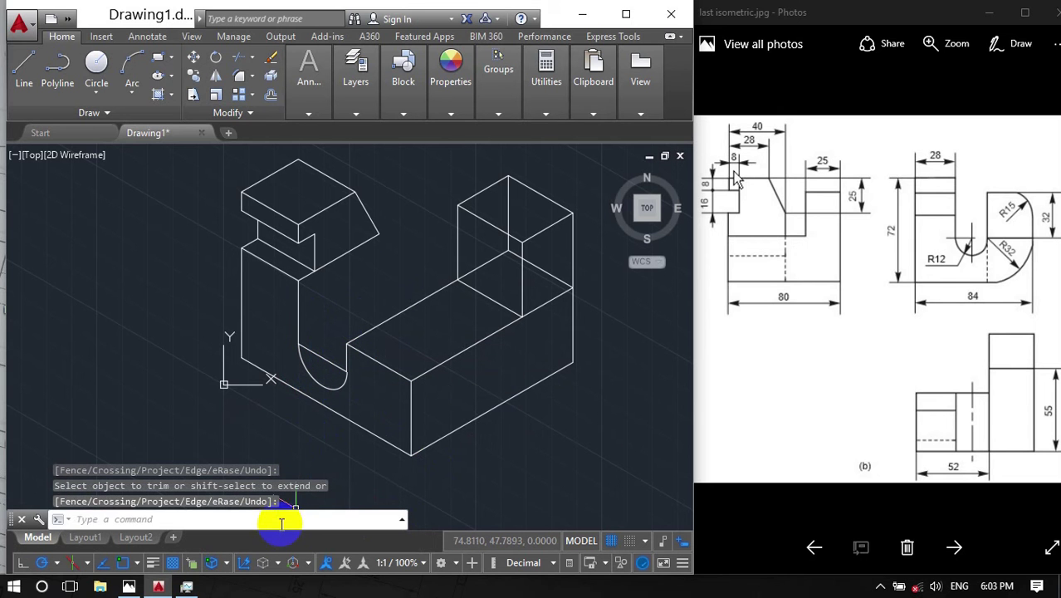
pyautogui.write('copy')
pyautogui.press('Return')
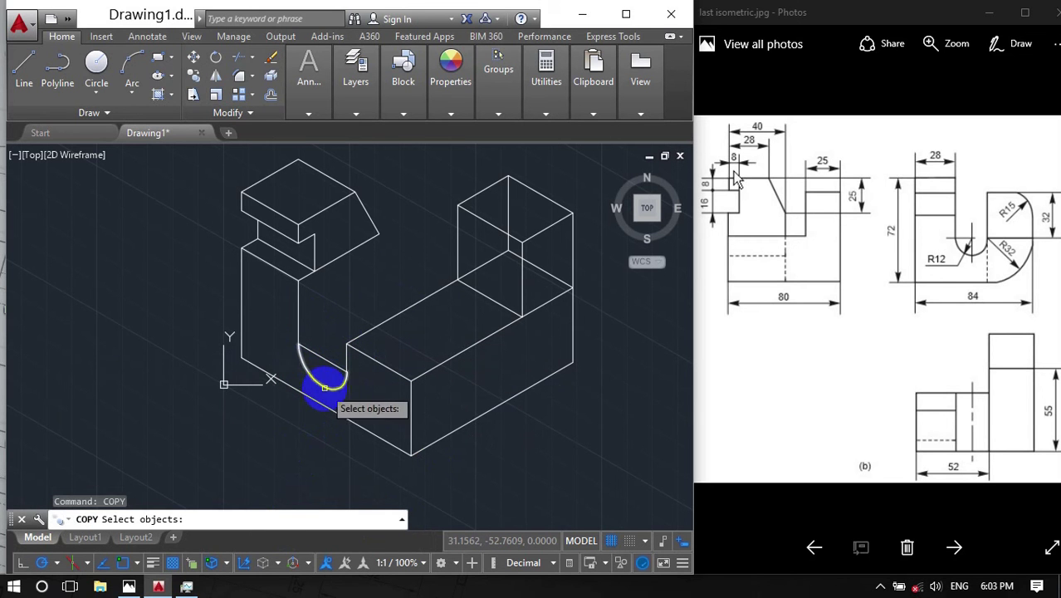
pyautogui.click(328, 388)
pyautogui.press('Return')
pyautogui.click(322, 357)
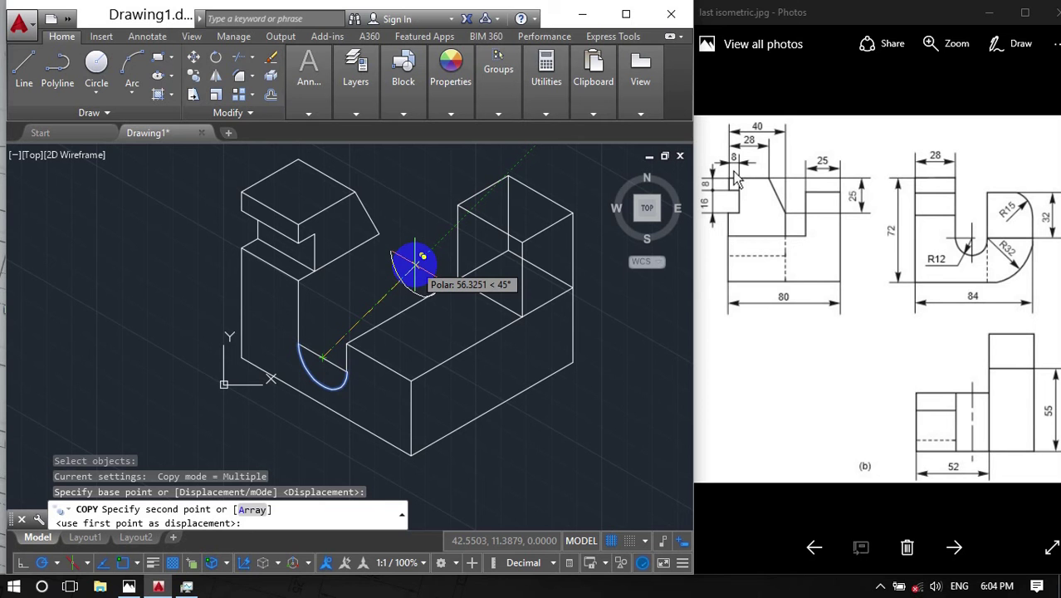
pyautogui.write('40')
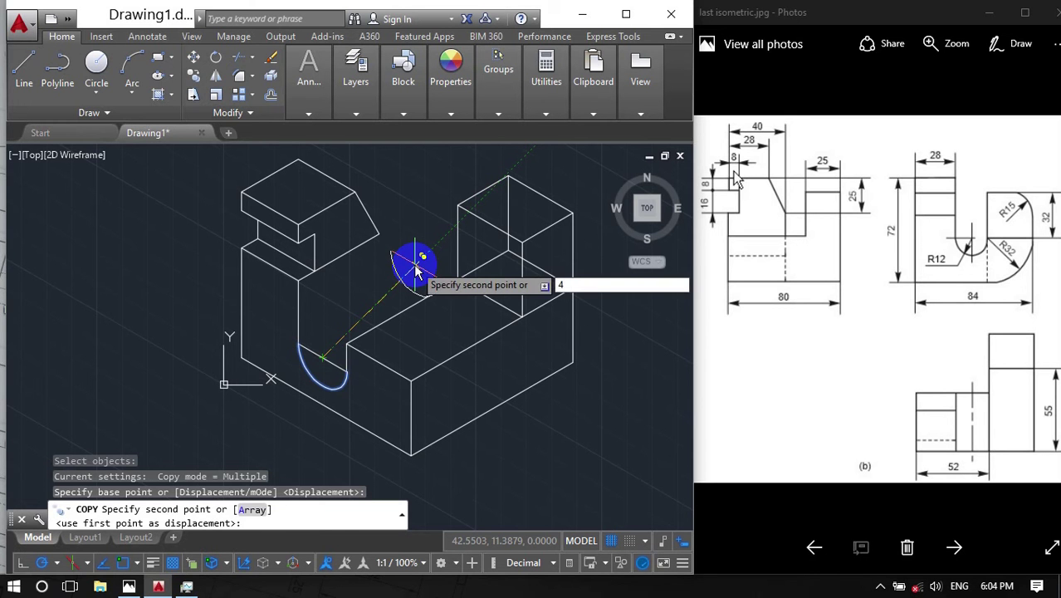
pyautogui.press('Return')
pyautogui.click(24, 66)
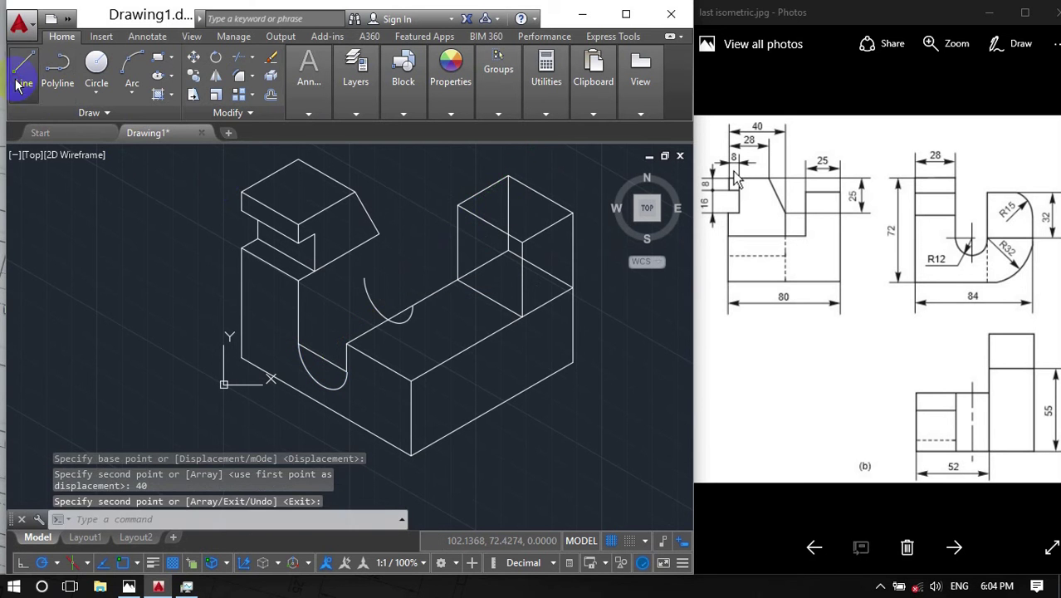
pyautogui.click(379, 235)
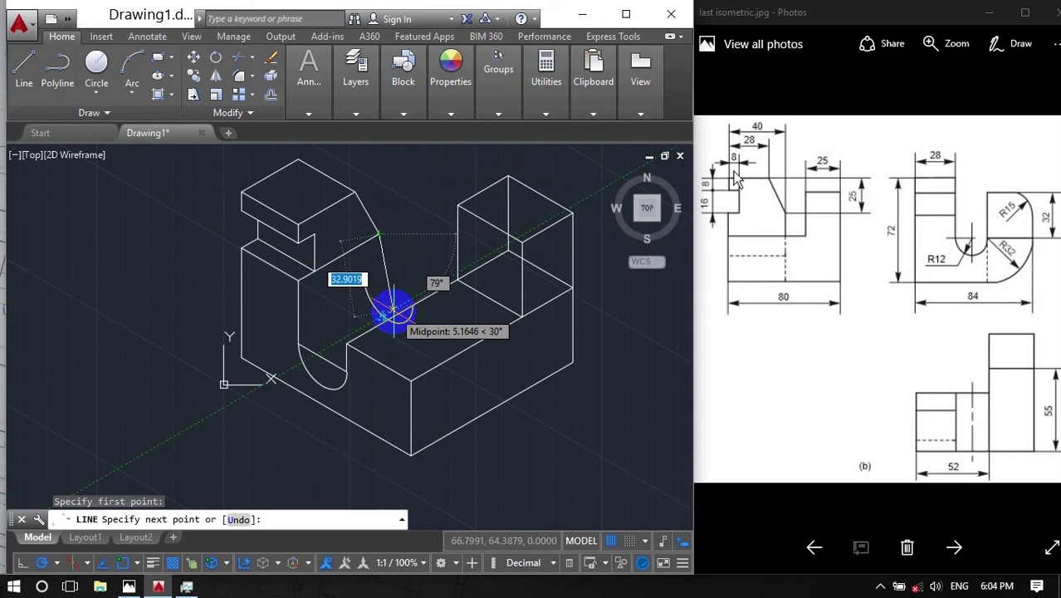
pyautogui.press('Escape')
pyautogui.click(374, 305)
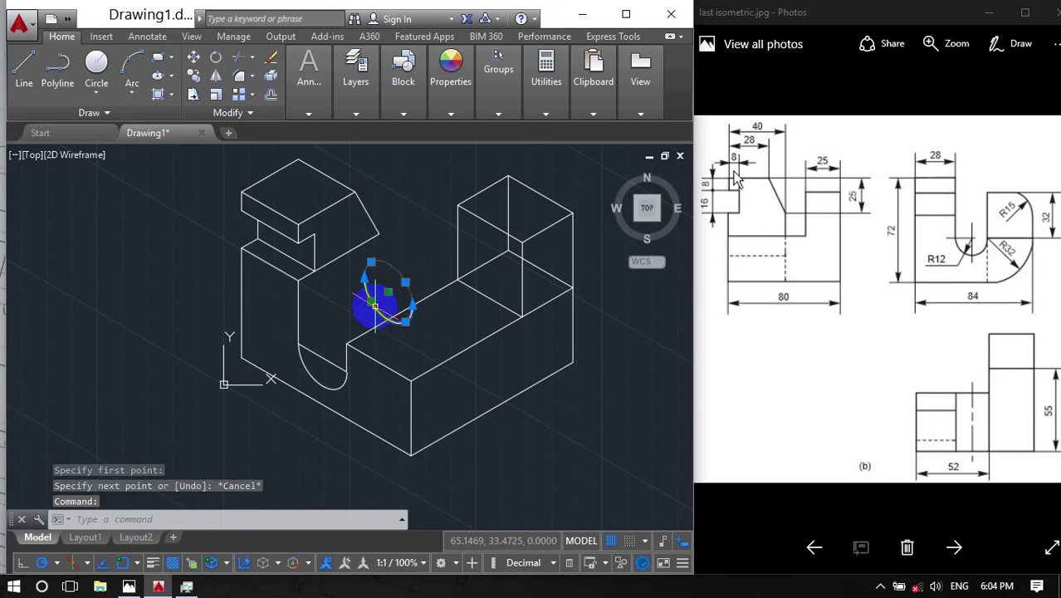
pyautogui.press('Delete')
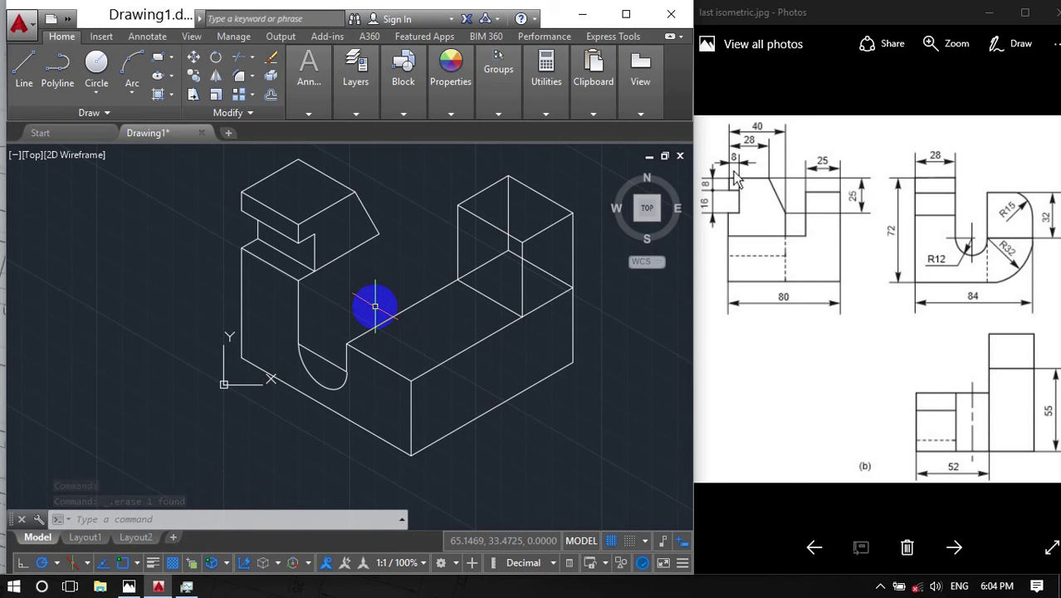
pyautogui.click(24, 71)
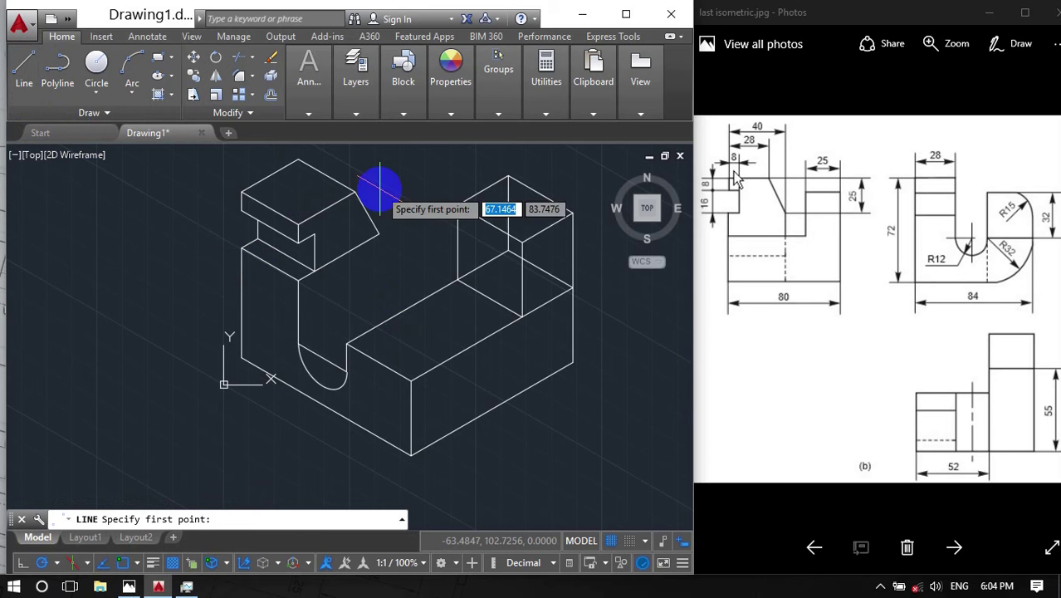
# Step: Measure the 40-unit distance from the upper block corner along the upper step
pyautogui.click(379, 236)
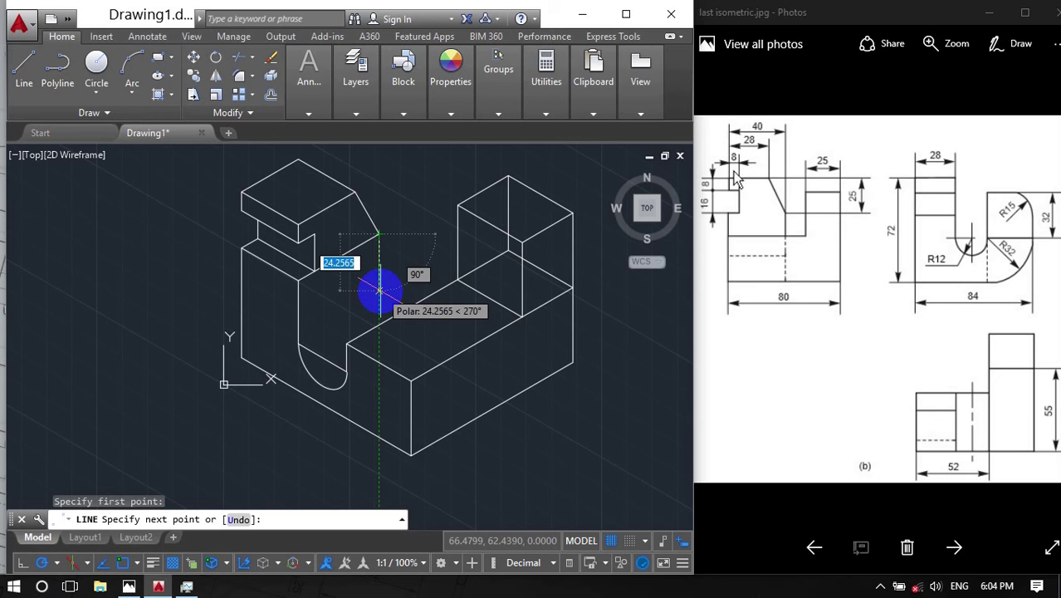
pyautogui.press('Escape')
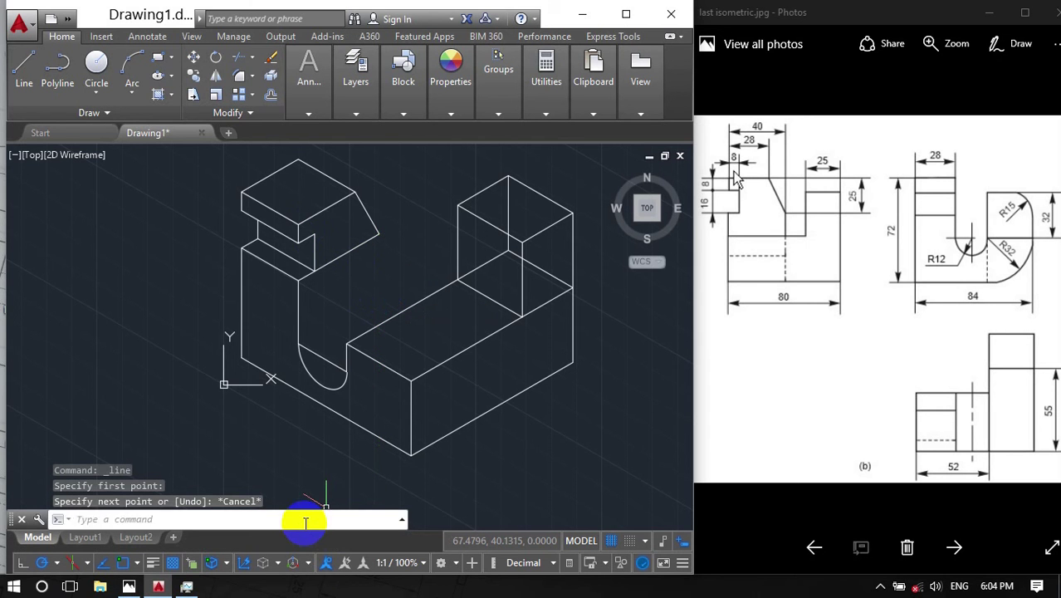
pyautogui.write('di')
pyautogui.press('Return')
pyautogui.click(378, 236)
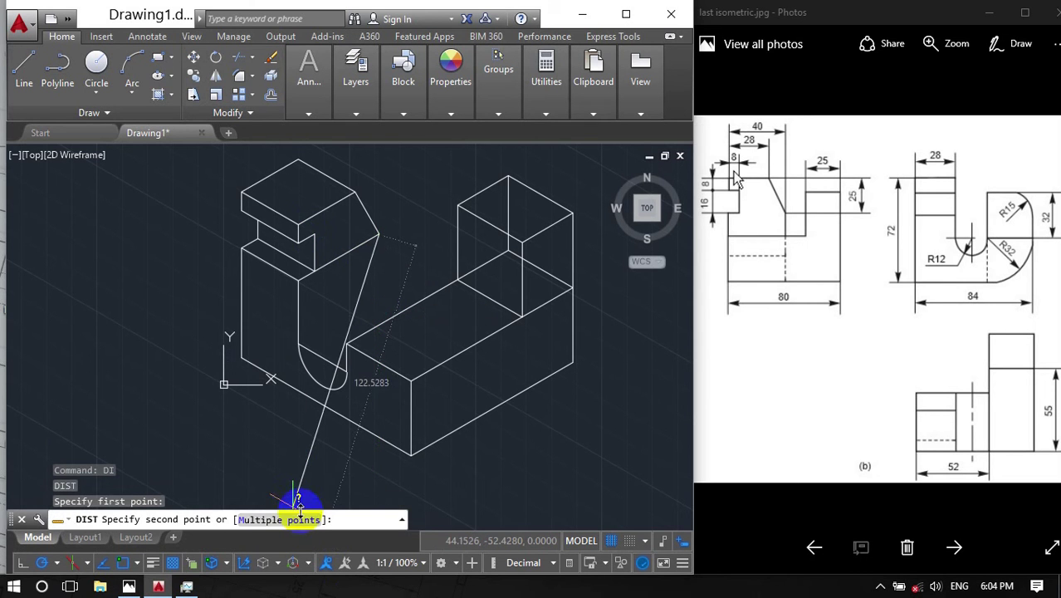
pyautogui.press('Escape')
pyautogui.write('i')
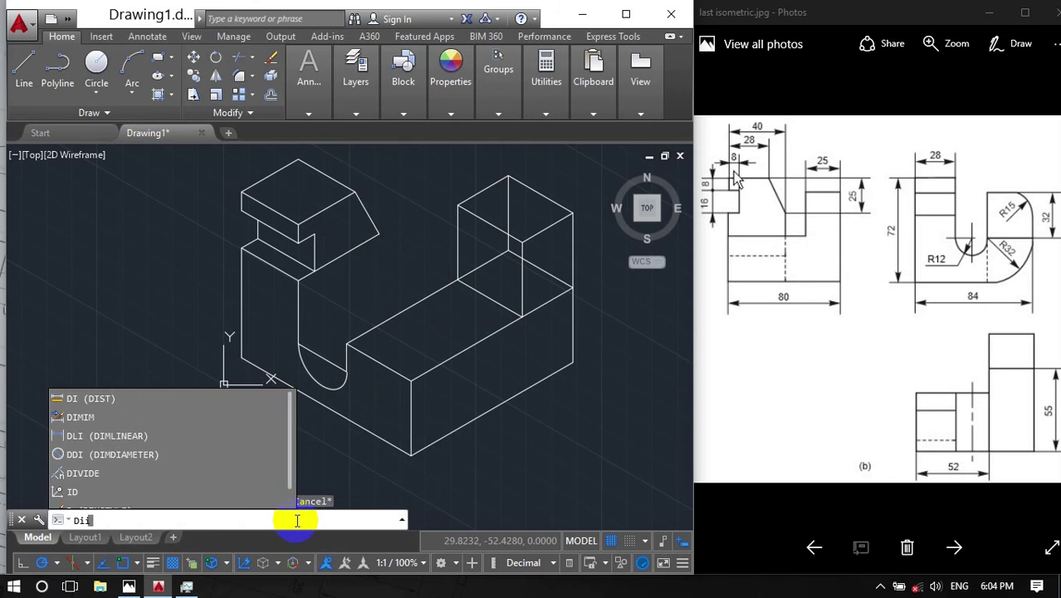
pyautogui.press('Return')
pyautogui.click(378, 236)
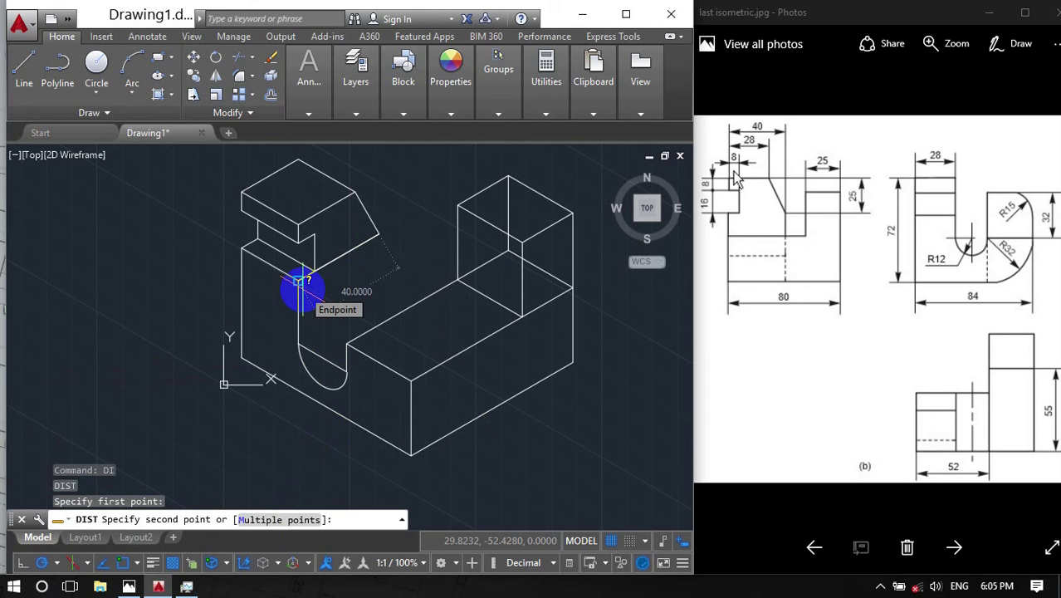
pyautogui.press('Escape')
pyautogui.write('d')
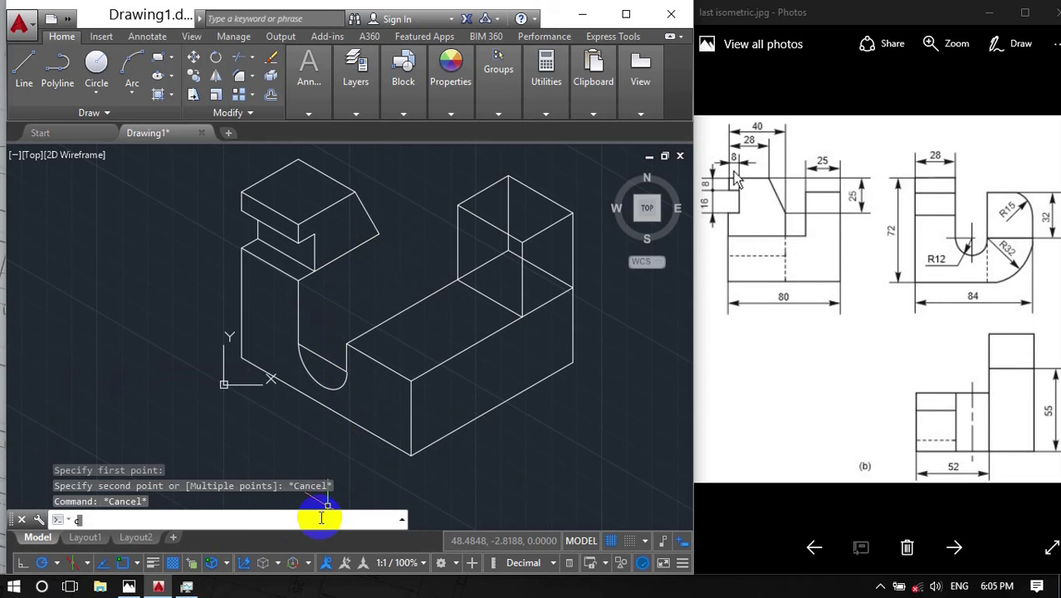
pyautogui.write('op')
pyautogui.press('Return')
# Step: Select the slot arc and its midpoint base point for copying, then cancel the attempt
pyautogui.click(326, 386)
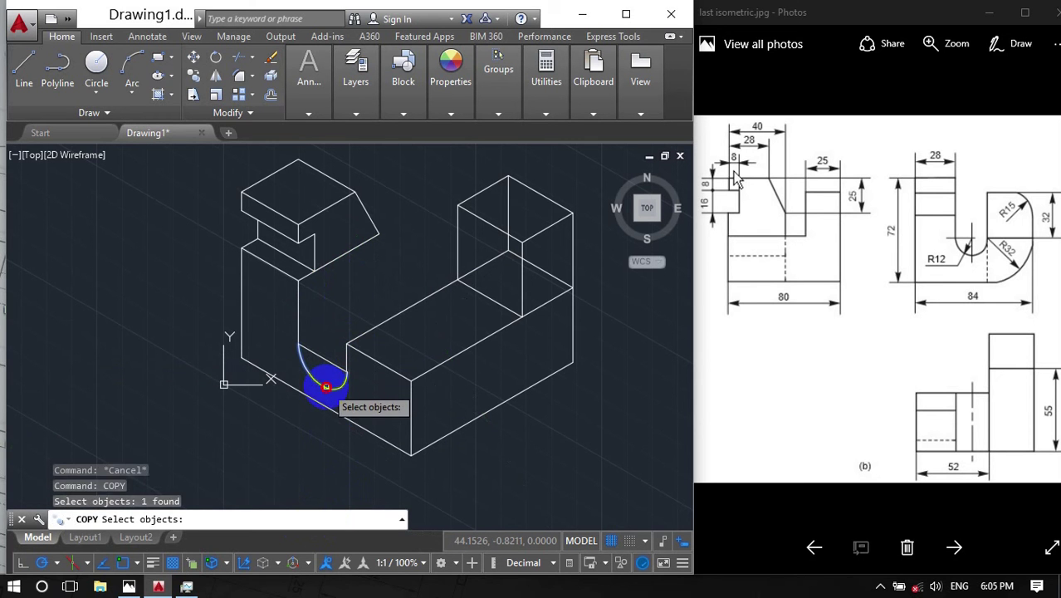
pyautogui.press('Return')
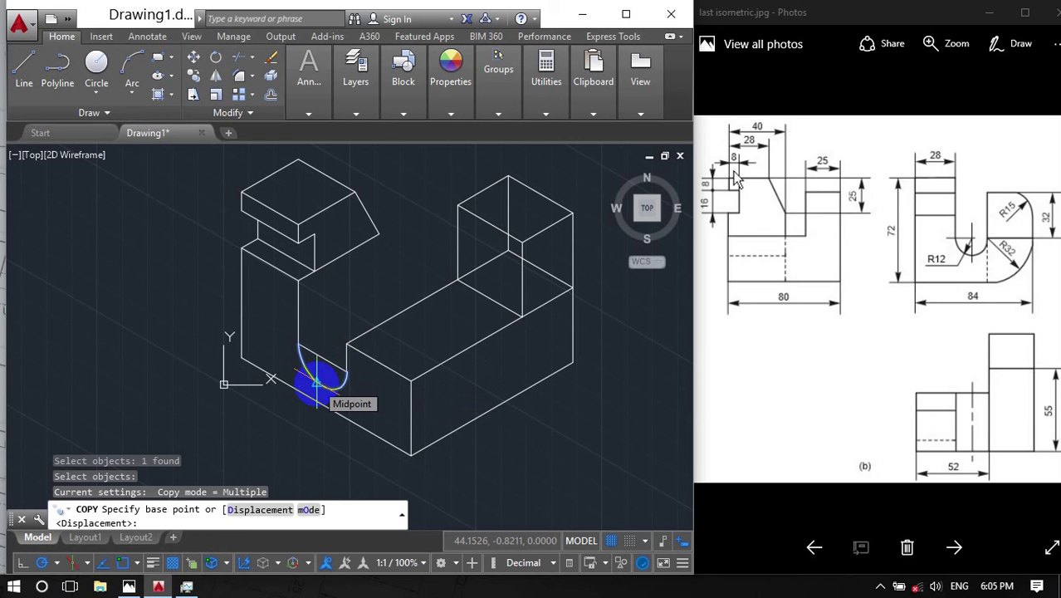
pyautogui.click(316, 382)
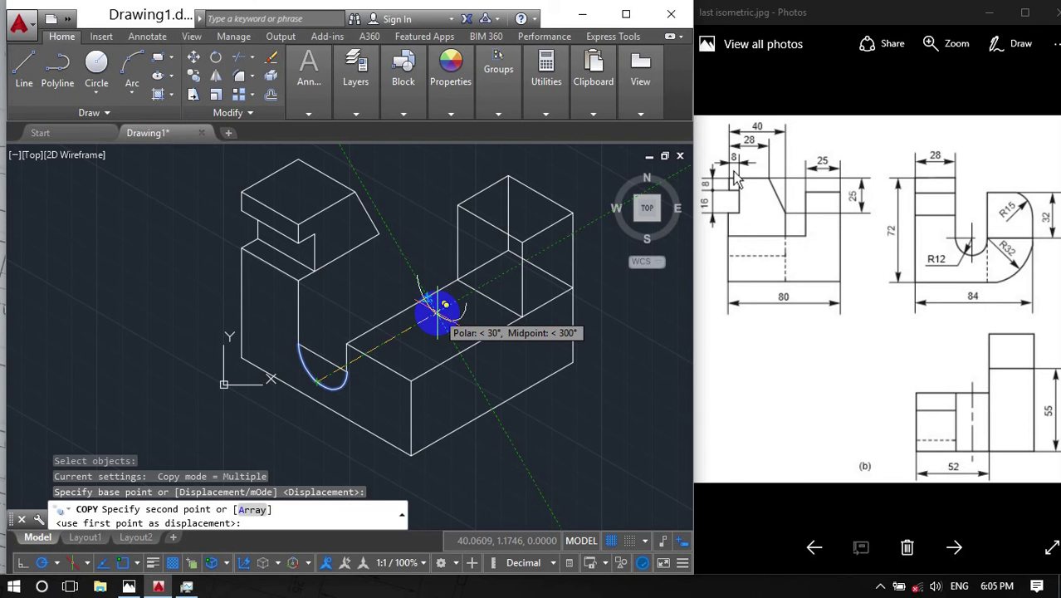
pyautogui.press('Escape')
pyautogui.click(321, 501)
pyautogui.write('cop')
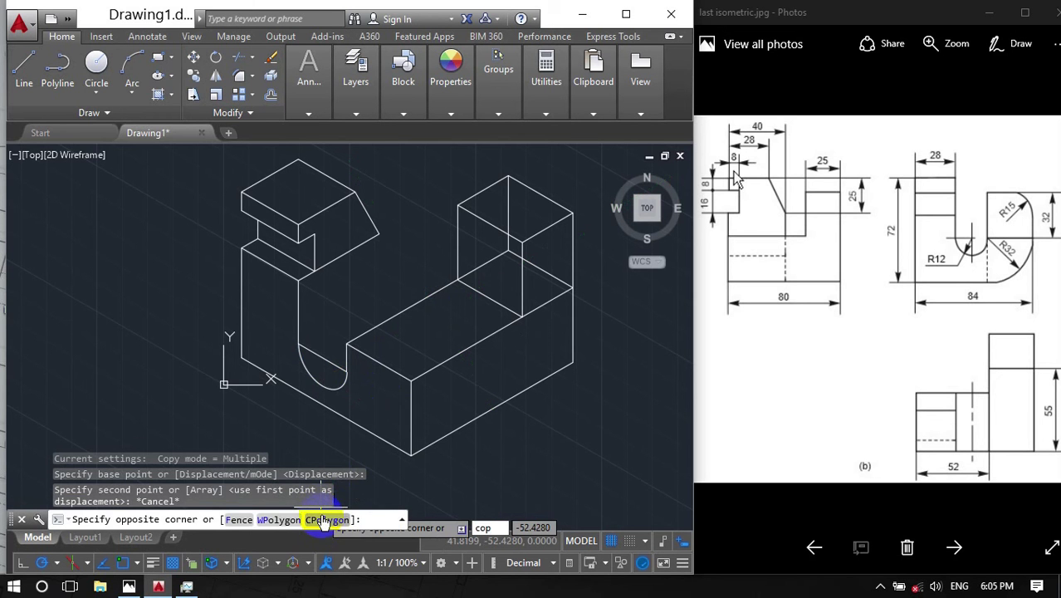
pyautogui.press('Escape')
# Step: Copy the slot arc 40 units back along the 30° isometric axis
pyautogui.write('cop')
pyautogui.press('Return')
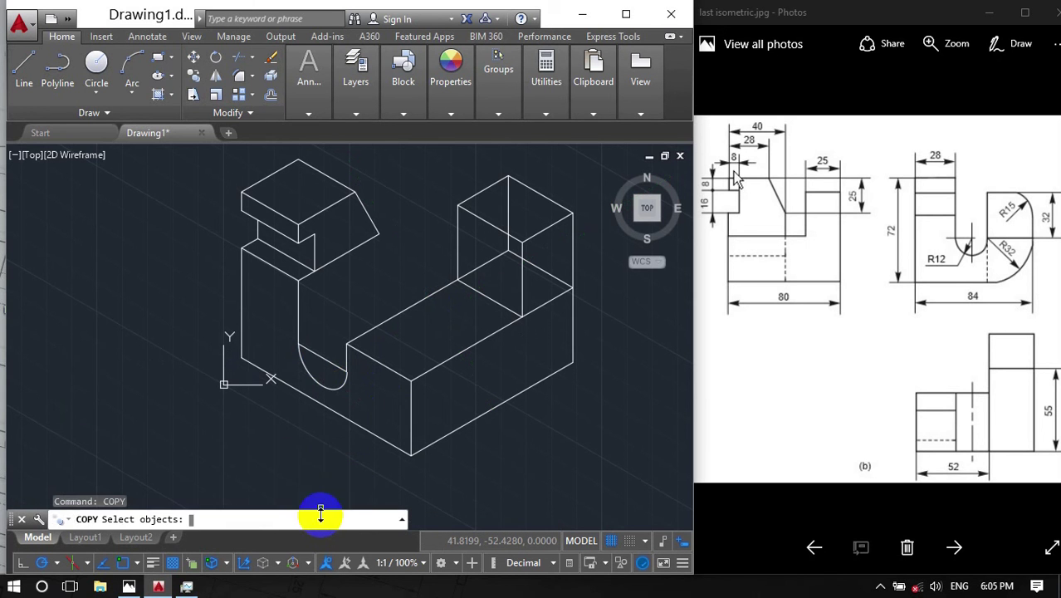
pyautogui.click(327, 388)
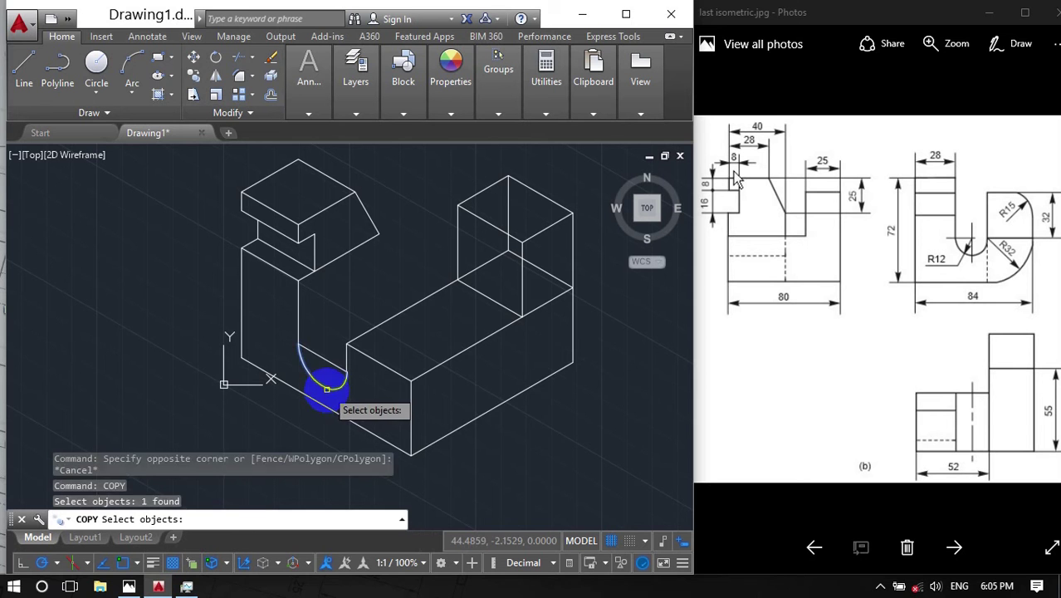
pyautogui.press('Return')
pyautogui.click(323, 357)
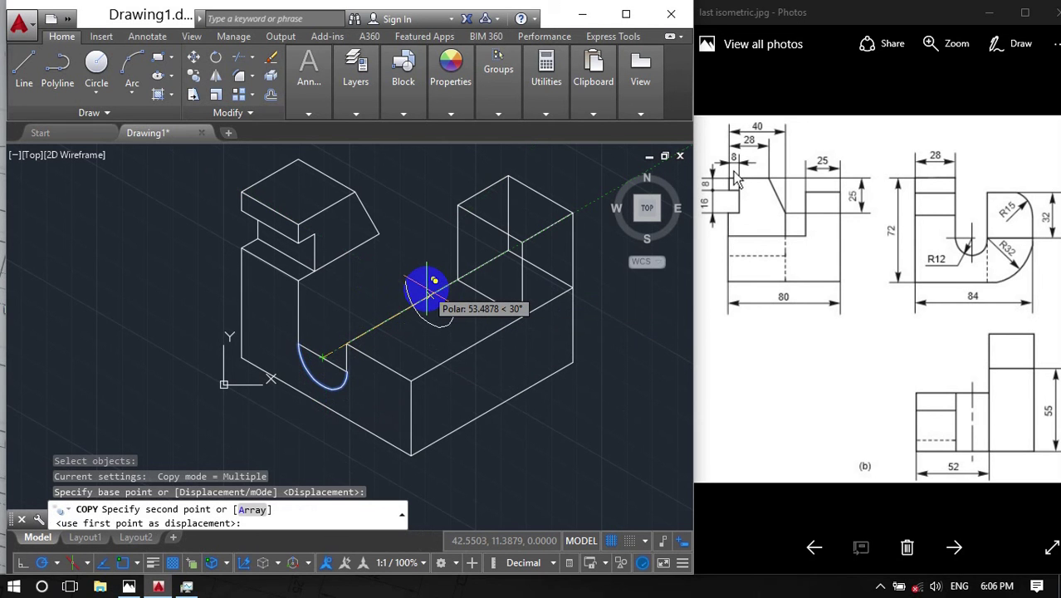
pyautogui.write('40')
pyautogui.press('Return')
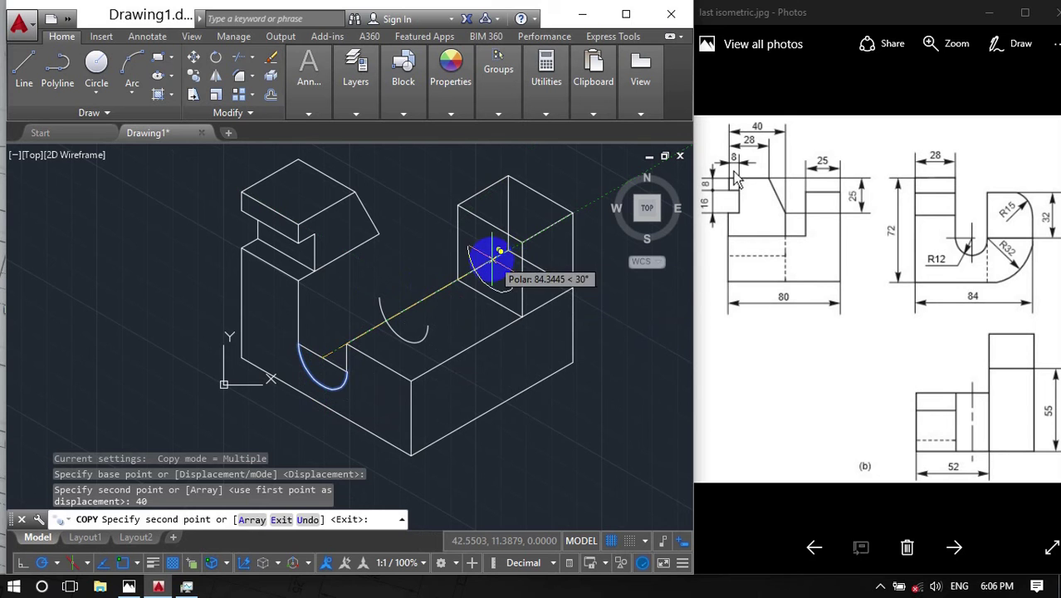
pyautogui.click(27, 85)
pyautogui.click(379, 234)
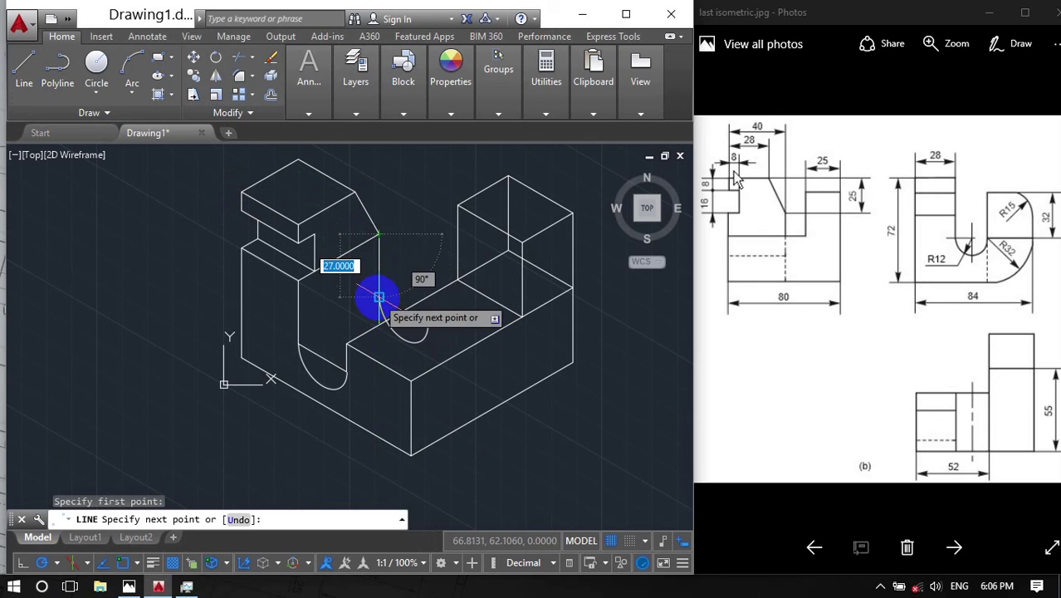
# Step: Draw trial helper lines to the edge endpoint, then delete them
pyautogui.press('Return')
pyautogui.press('Return')
pyautogui.click(298, 342)
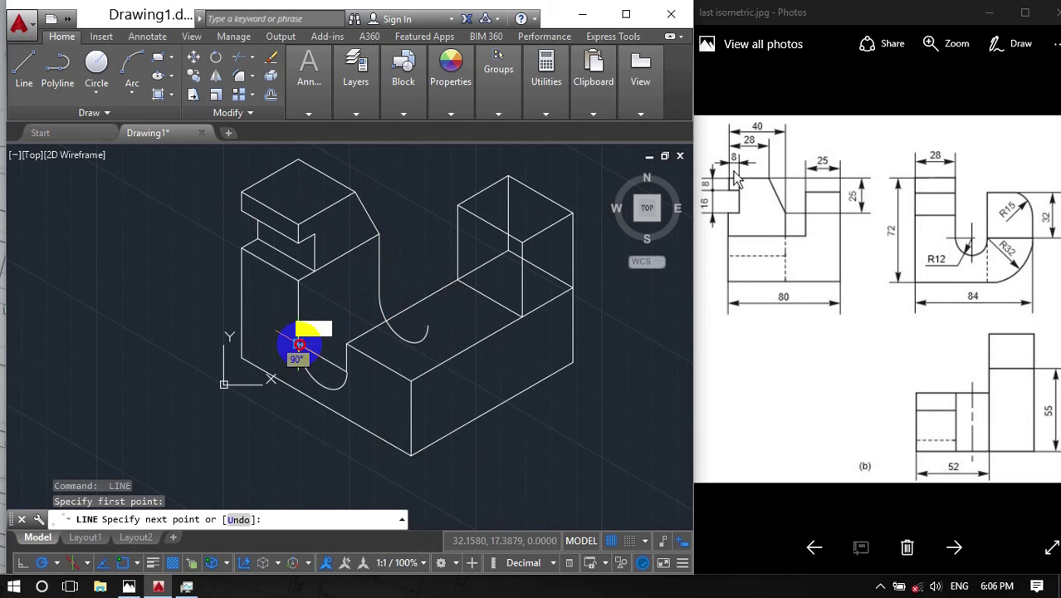
pyautogui.click(379, 296)
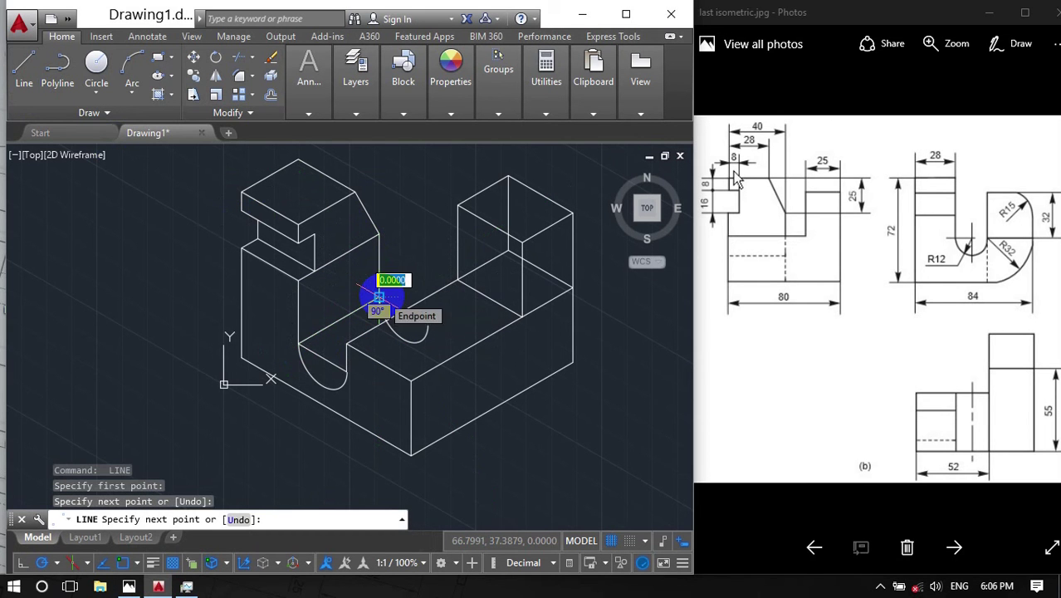
pyautogui.press('Return')
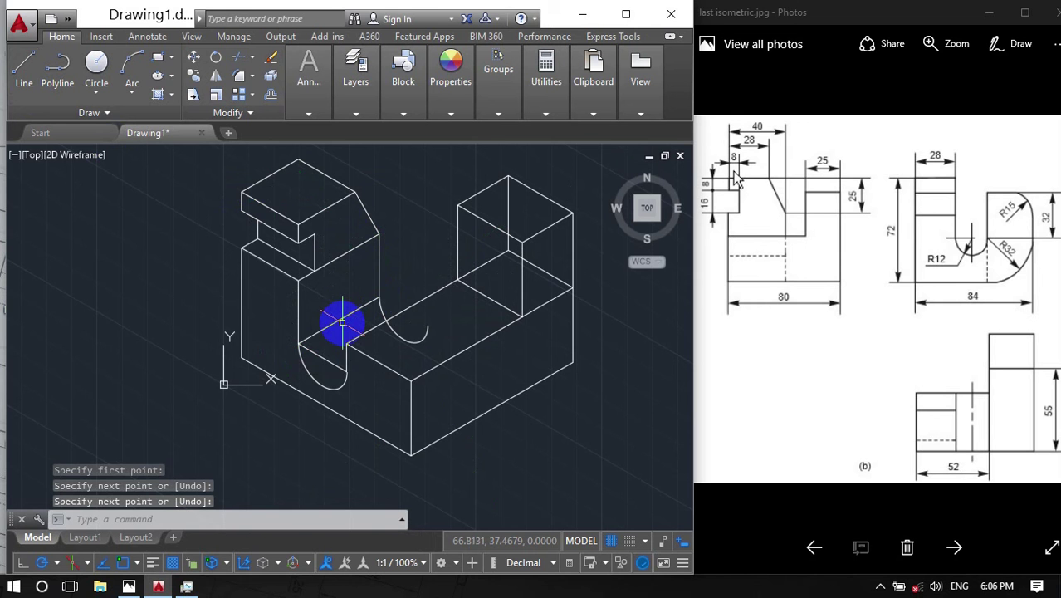
pyautogui.click(346, 316)
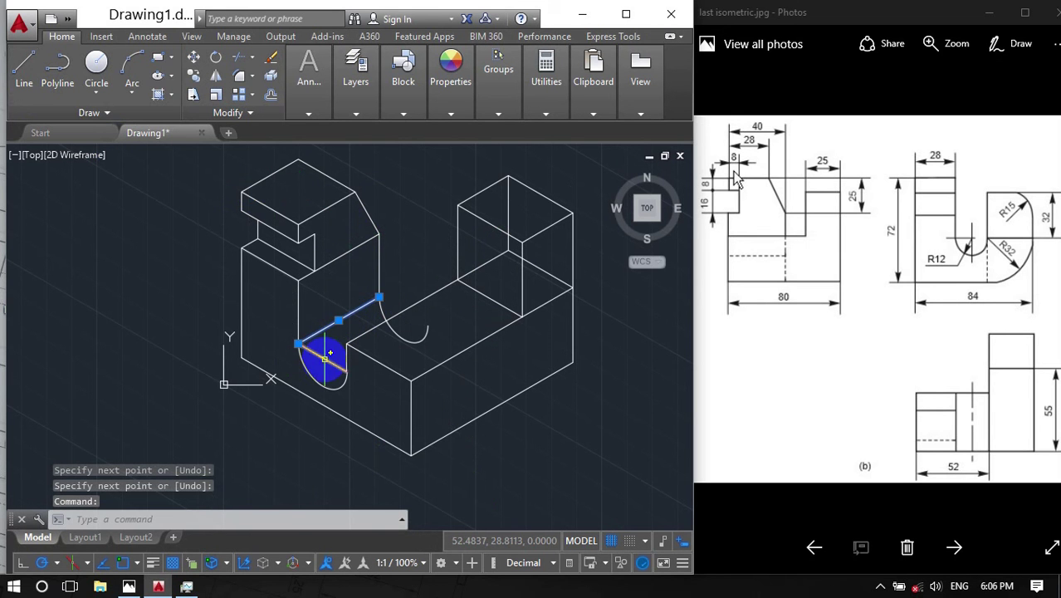
pyautogui.press('Delete')
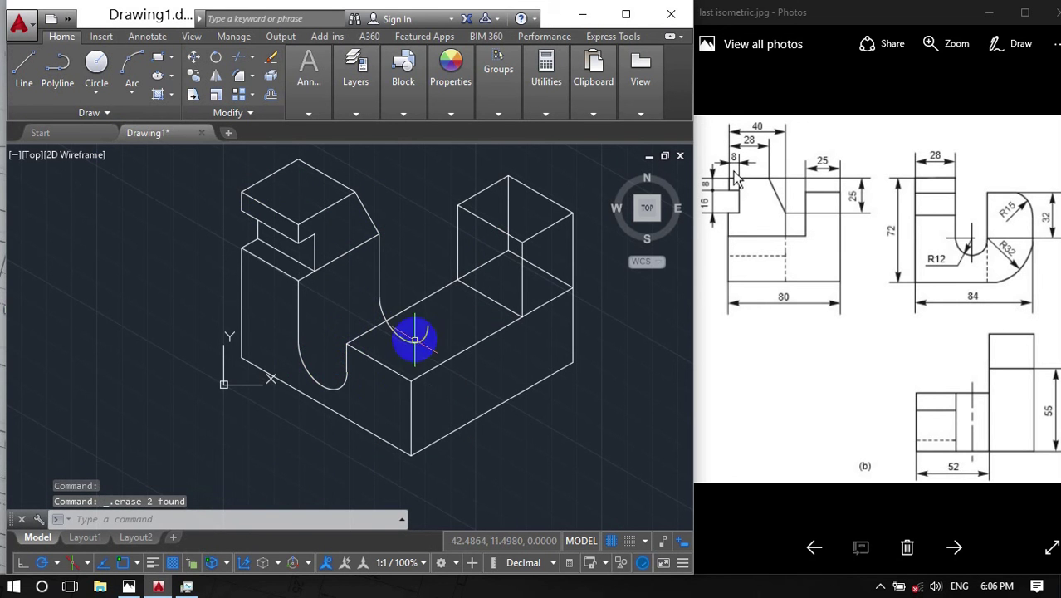
# Step: Trim the copied arc's lower part at the base's top edge
pyautogui.click(286, 519)
pyautogui.press('Return')
pyautogui.press('Return')
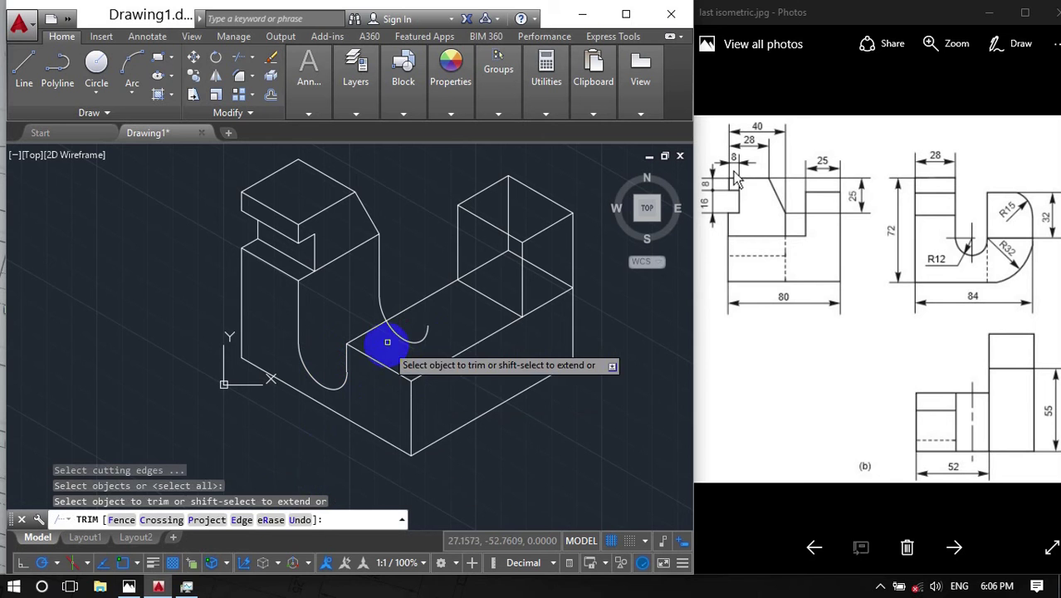
pyautogui.click(391, 331)
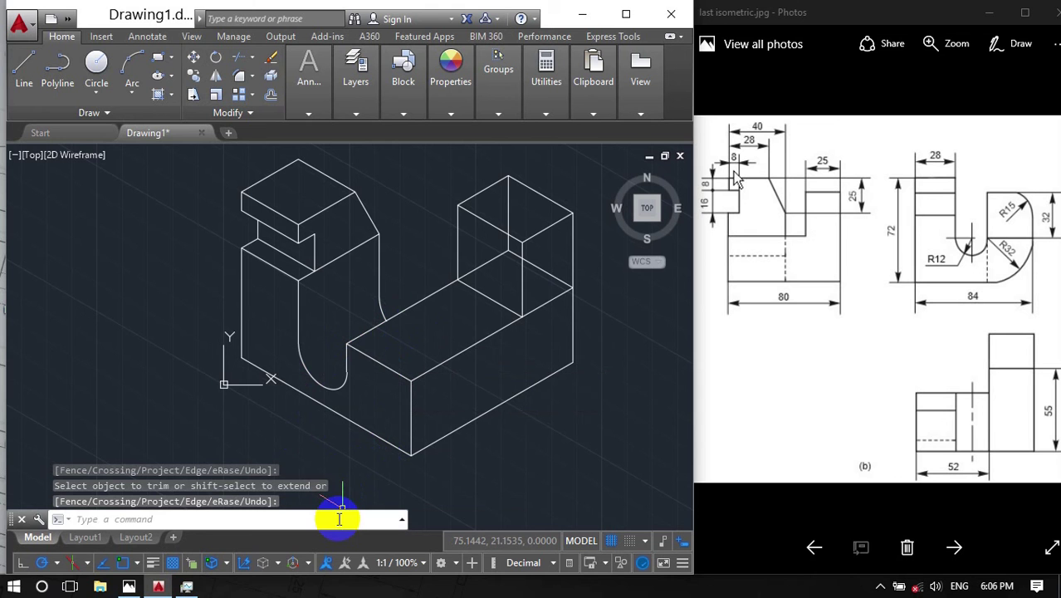
pyautogui.click(24, 66)
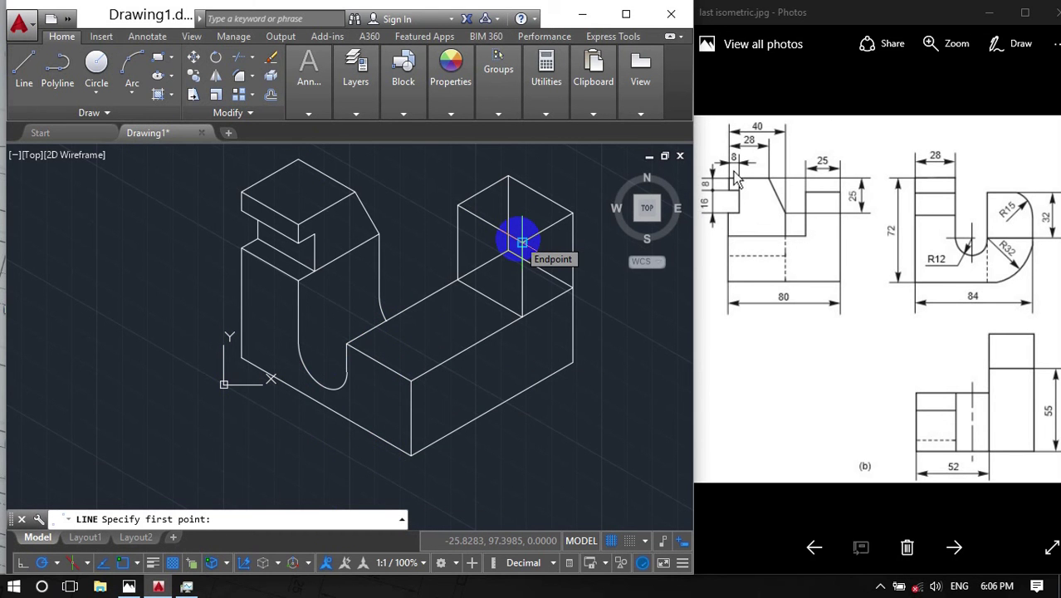
# Step: Draw 15-unit construction lines from the upright's inner top corner along 150° and straight down
pyautogui.click(522, 242)
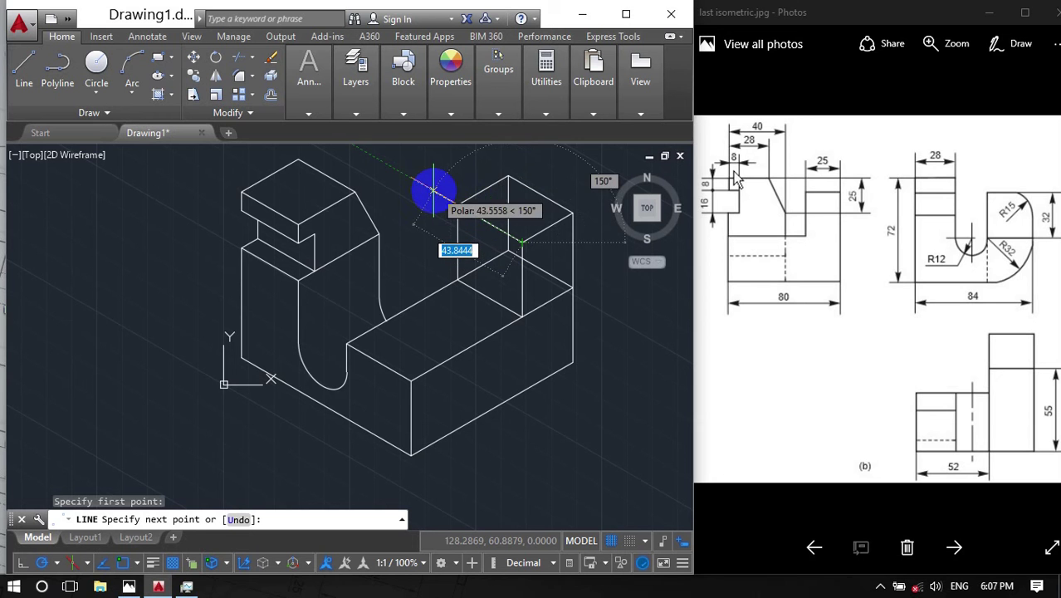
pyautogui.write('15')
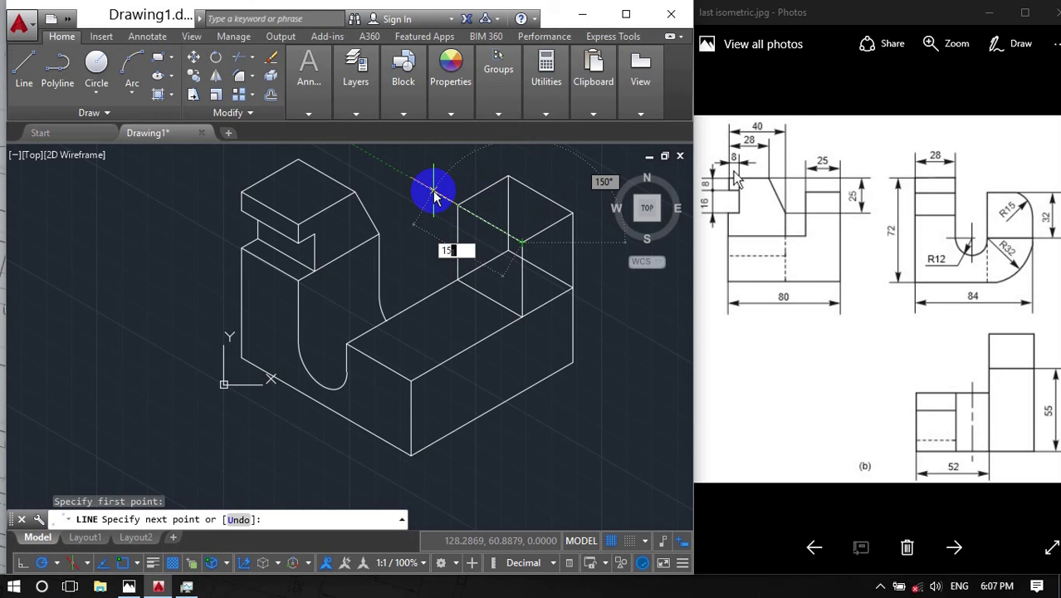
pyautogui.press('Return')
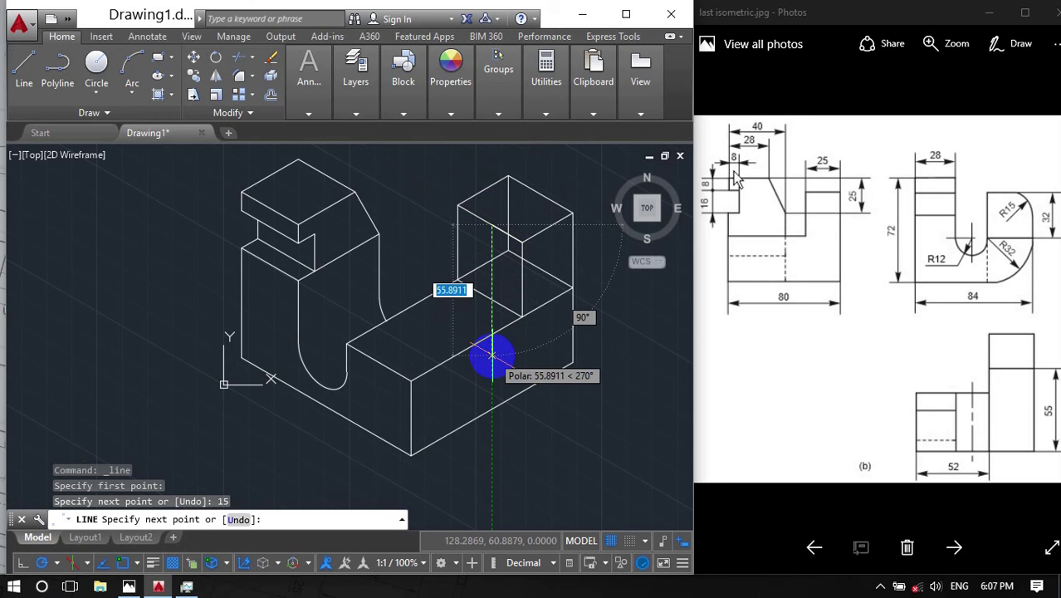
pyautogui.press('Return')
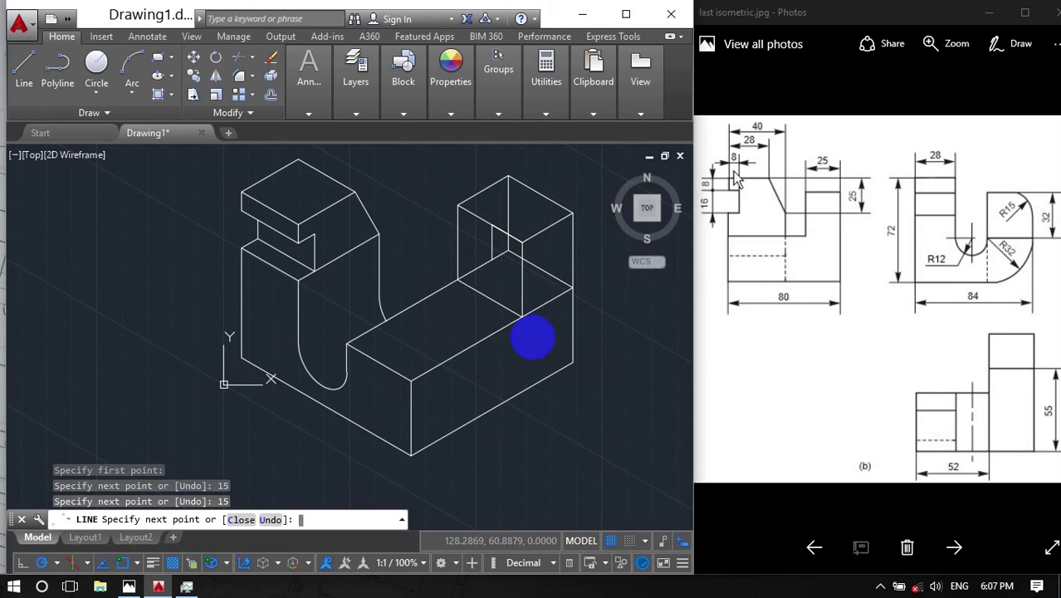
pyautogui.press('Return')
# Step: Draw a radius-15 isocircle on the upright's face plane, centred at the construction lines' intersection
pyautogui.write('ellip')
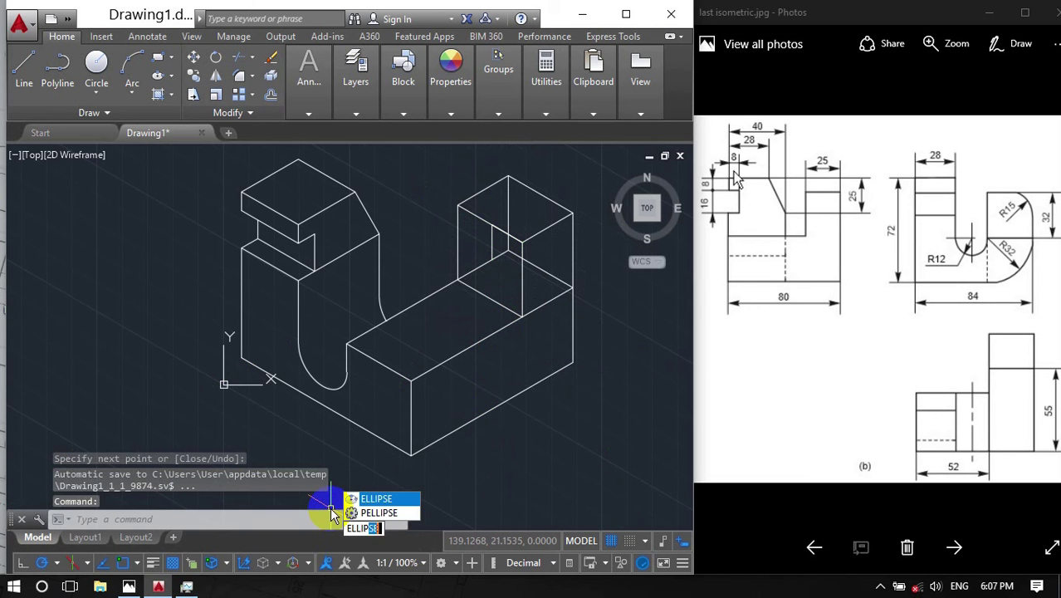
pyautogui.press('Return')
pyautogui.write('i')
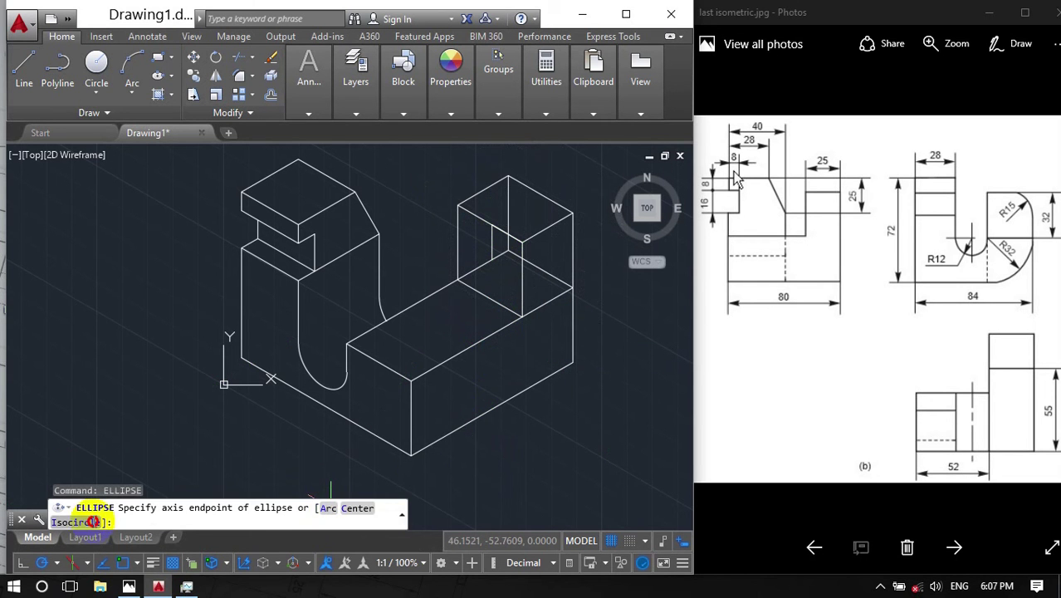
pyautogui.press('Return')
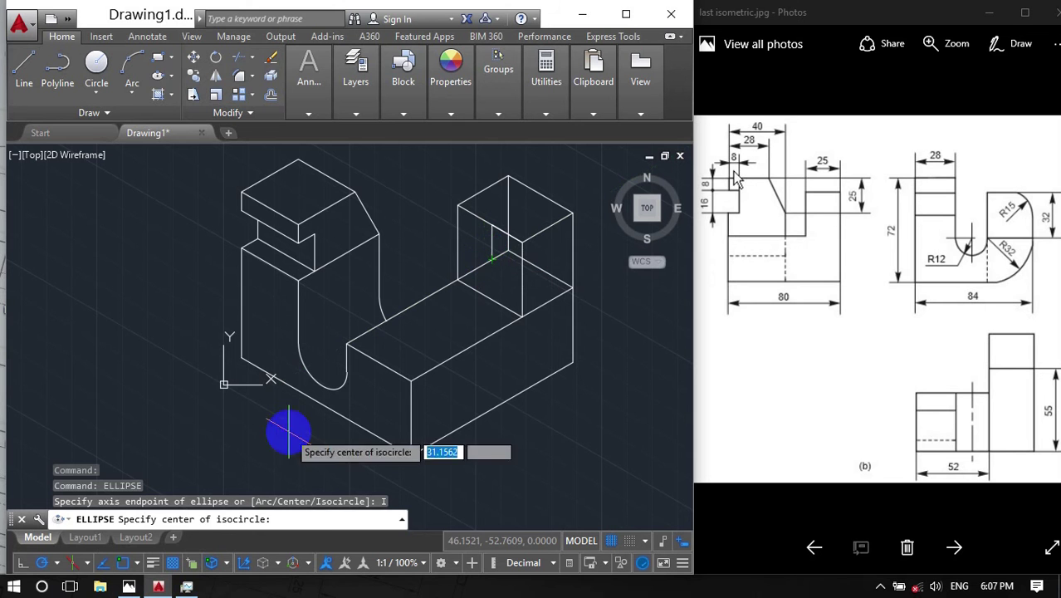
pyautogui.click(89, 564)
pyautogui.click(124, 486)
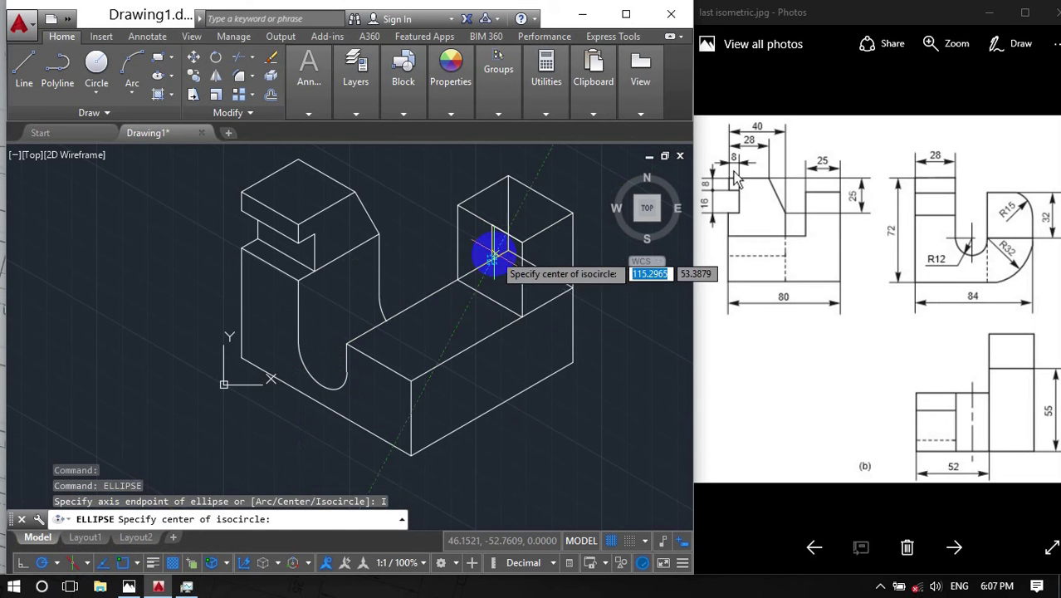
pyautogui.click(492, 259)
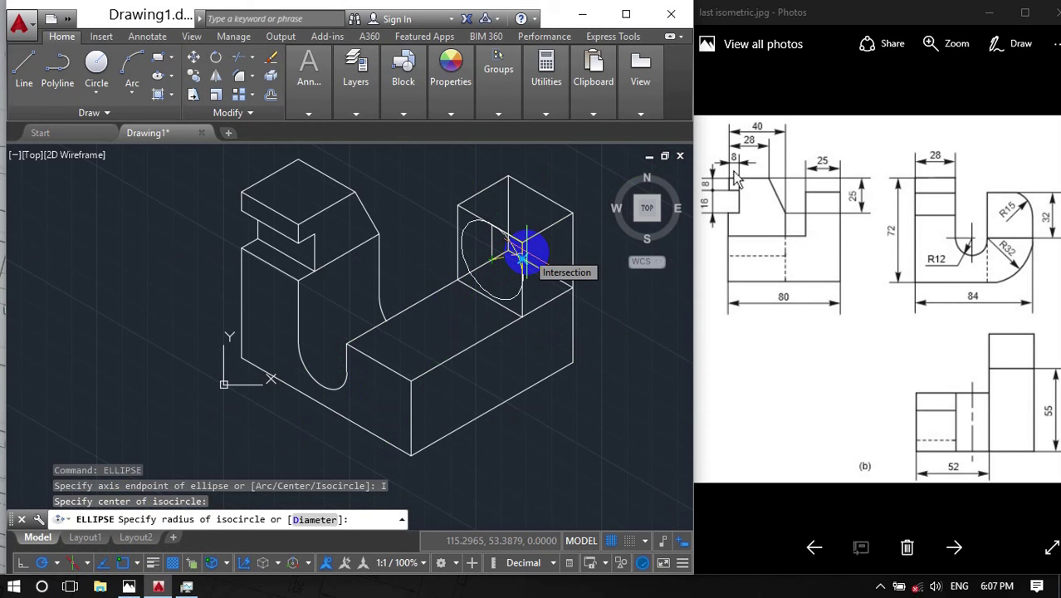
pyautogui.write('15')
pyautogui.press('Return')
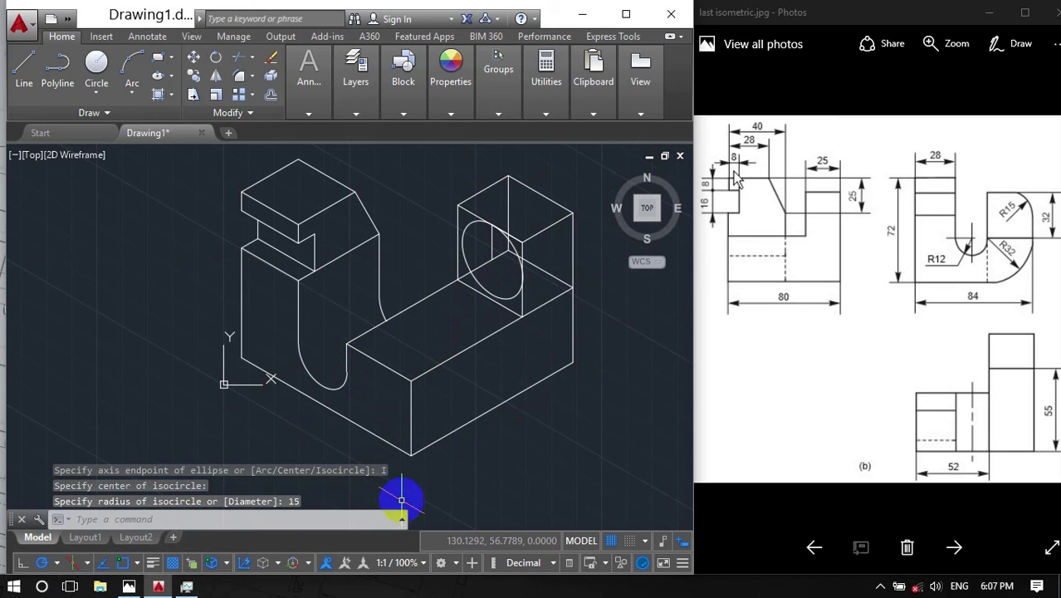
pyautogui.click(345, 518)
# Step: Trim the radius-15 isocircle to a quarter-round arc and cut away the short vertical and diagonal lines
pyautogui.press('Return')
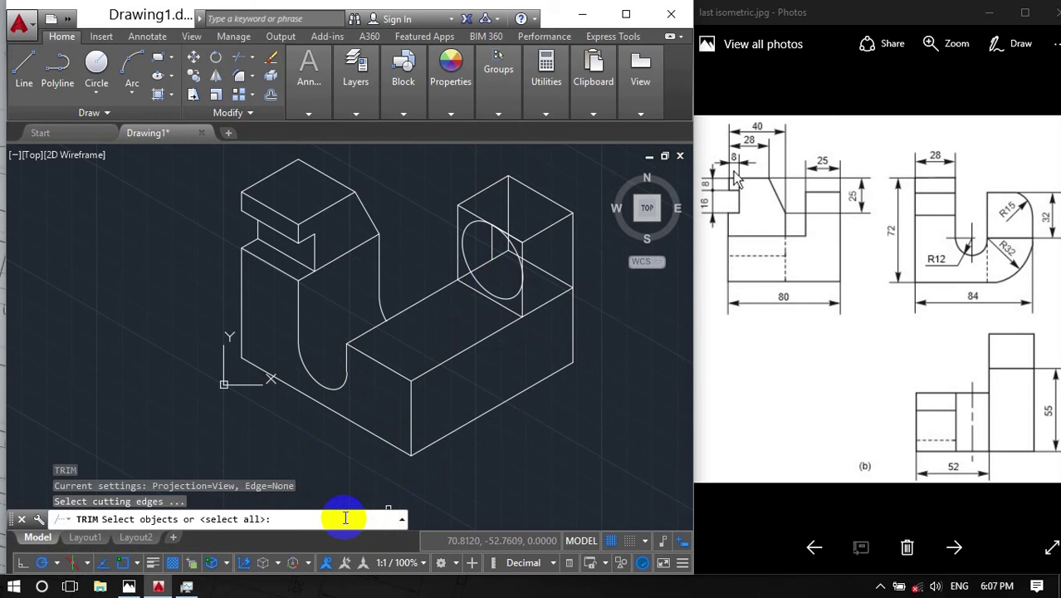
pyautogui.press('Return')
pyautogui.click(508, 291)
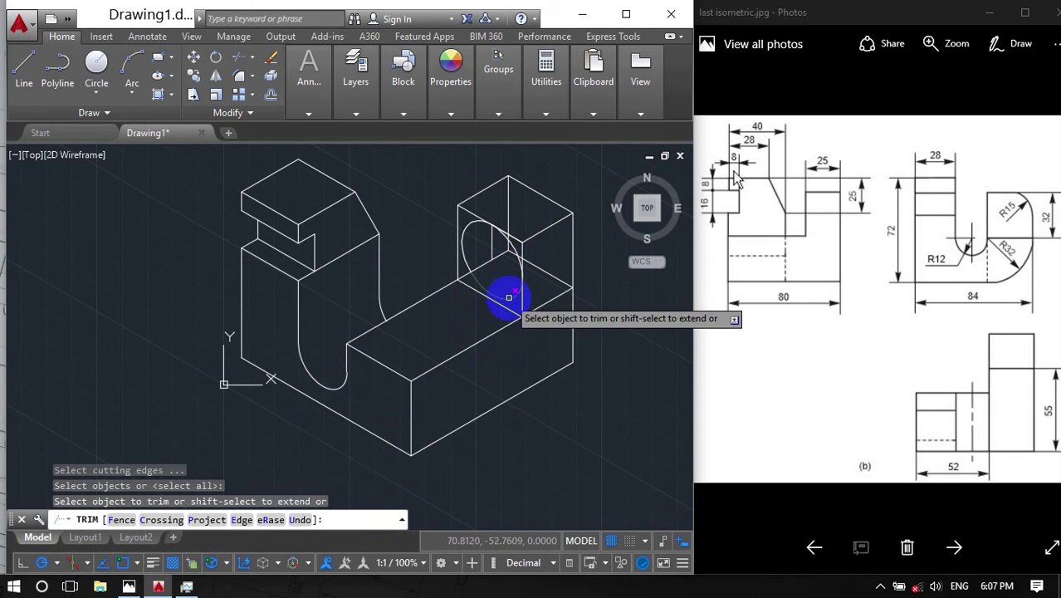
pyautogui.click(470, 264)
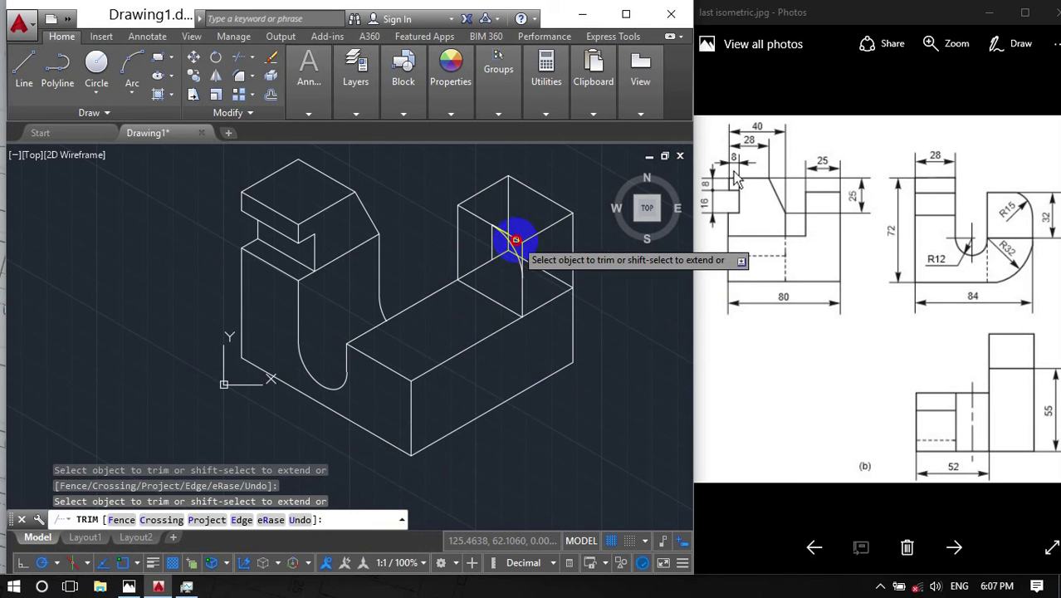
pyautogui.scroll(3, 508, 238)
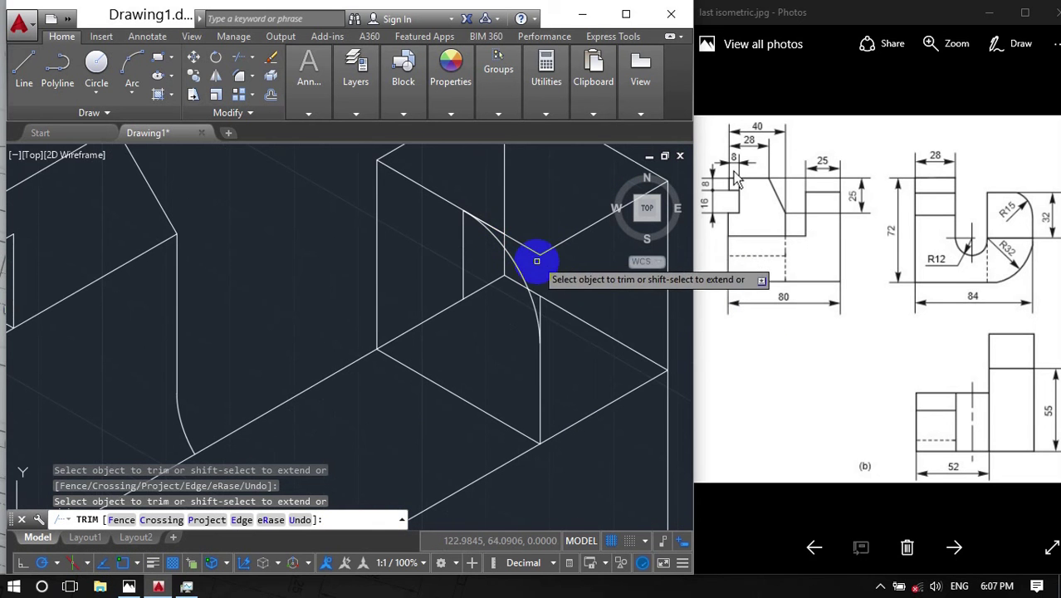
pyautogui.click(540, 314)
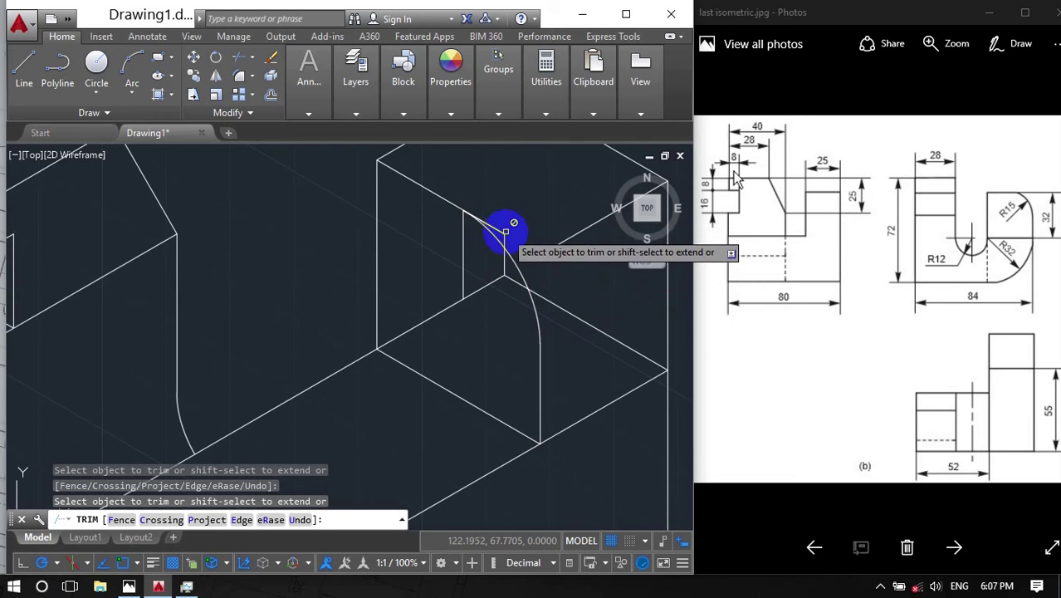
pyautogui.scroll(-1, 502, 226)
pyautogui.click(516, 257)
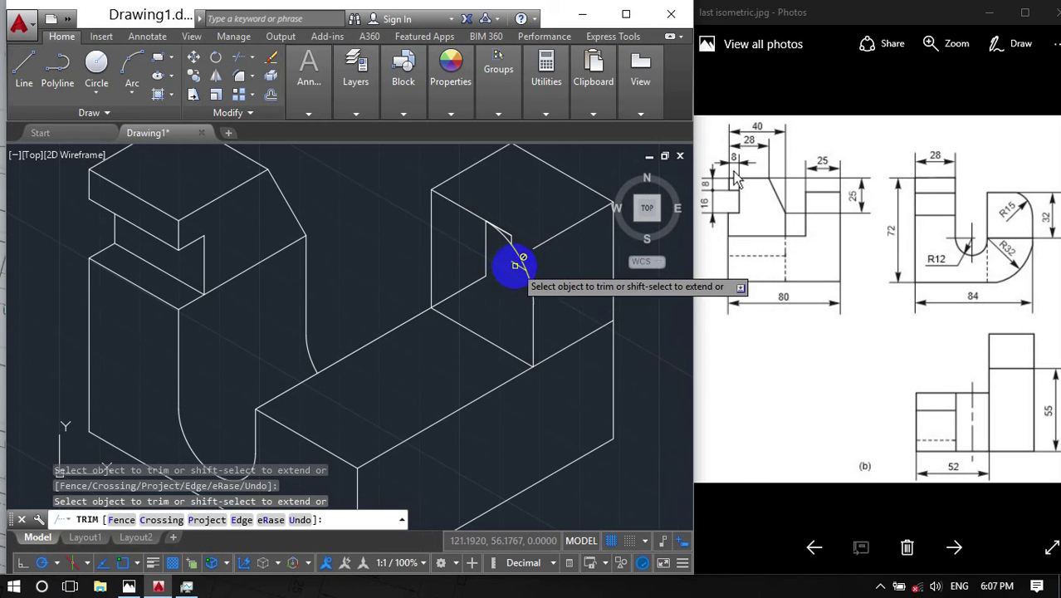
pyautogui.press('Return')
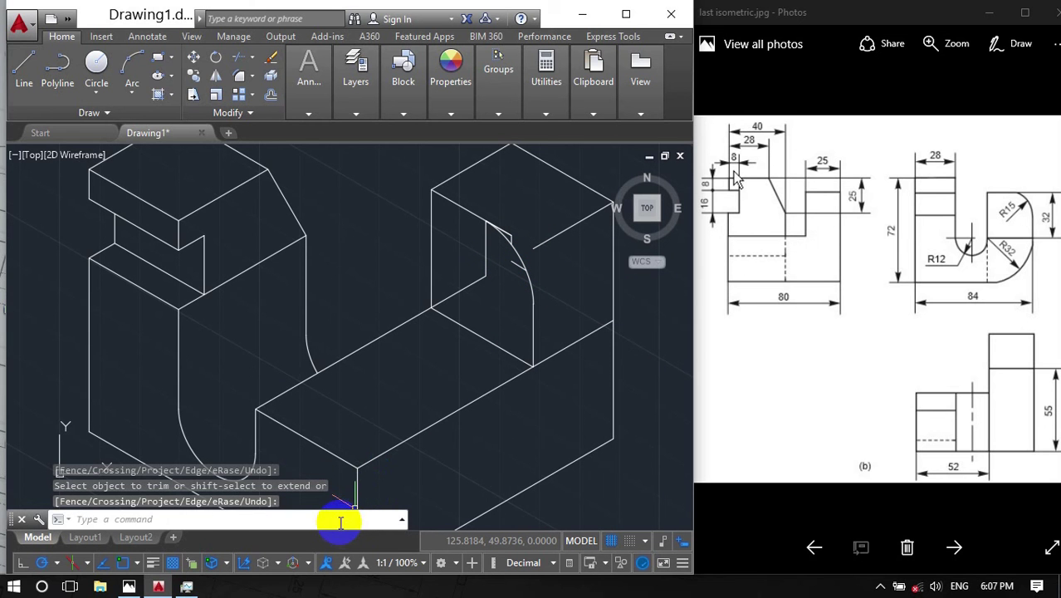
pyautogui.write('ct o')
pyautogui.press('Return')
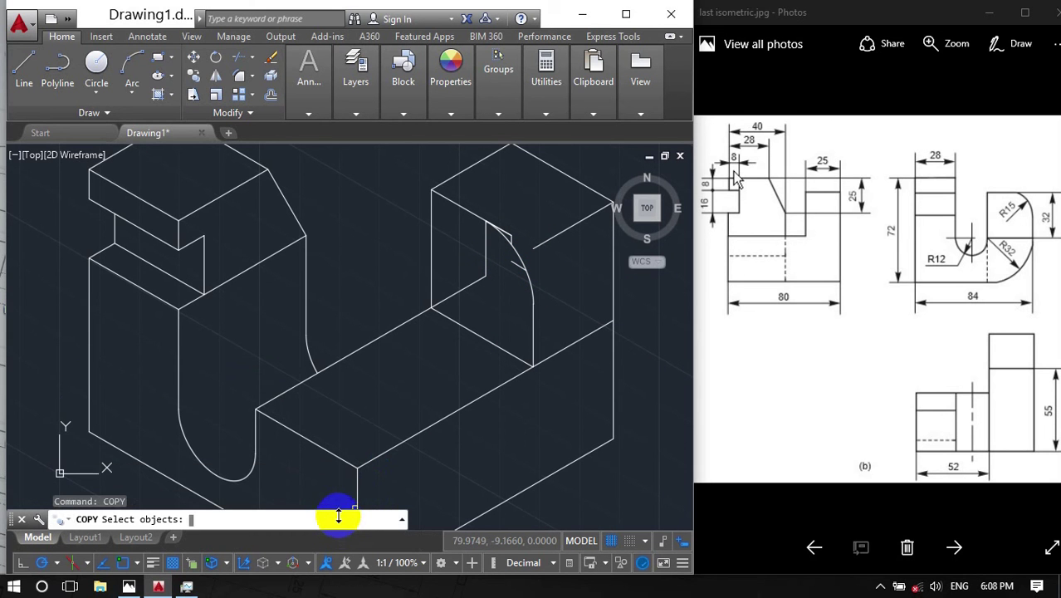
# Step: Copy the quarter-round arc 25 units back along the isometric axis
pyautogui.click(515, 249)
pyautogui.press('Return')
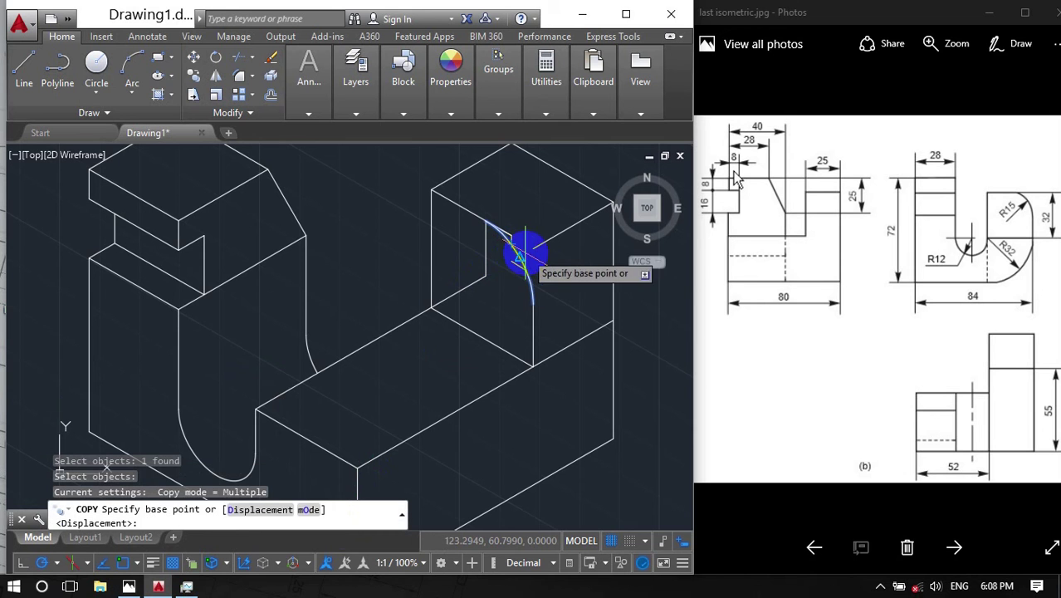
pyautogui.click(515, 255)
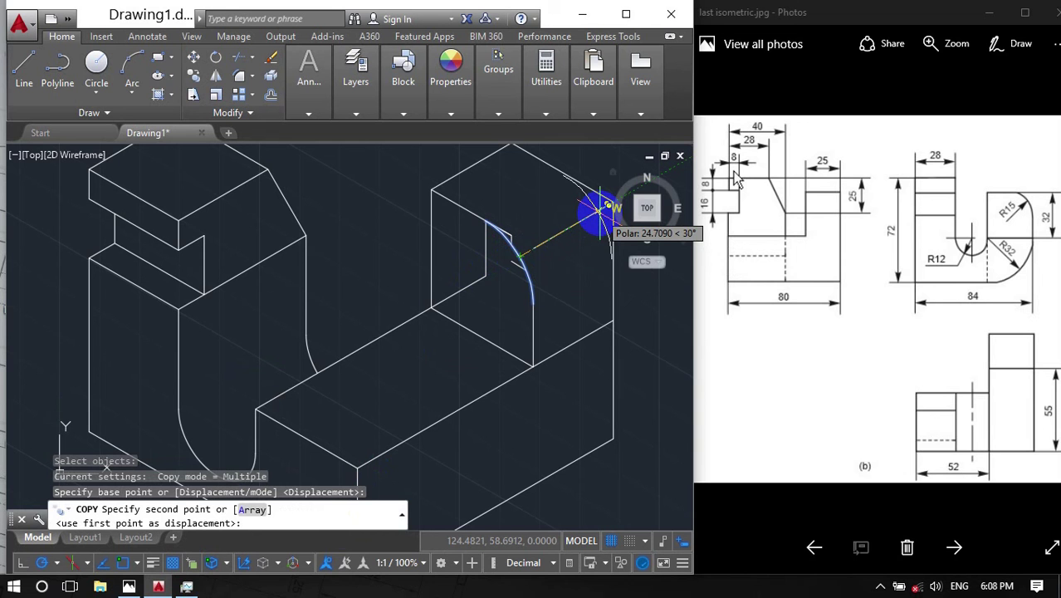
pyautogui.write('2')
pyautogui.press('Return')
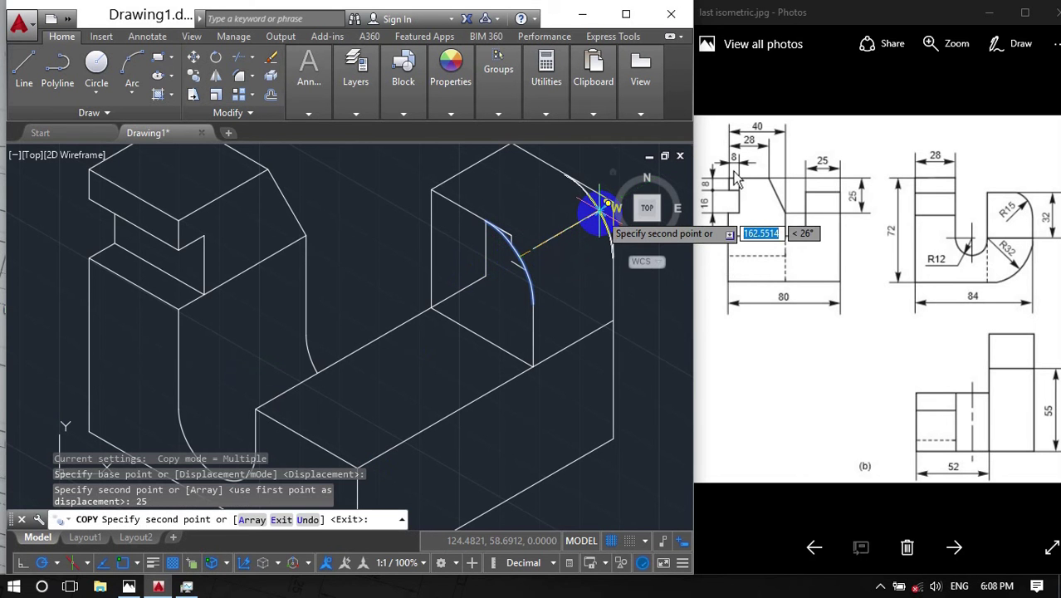
pyautogui.press('Return')
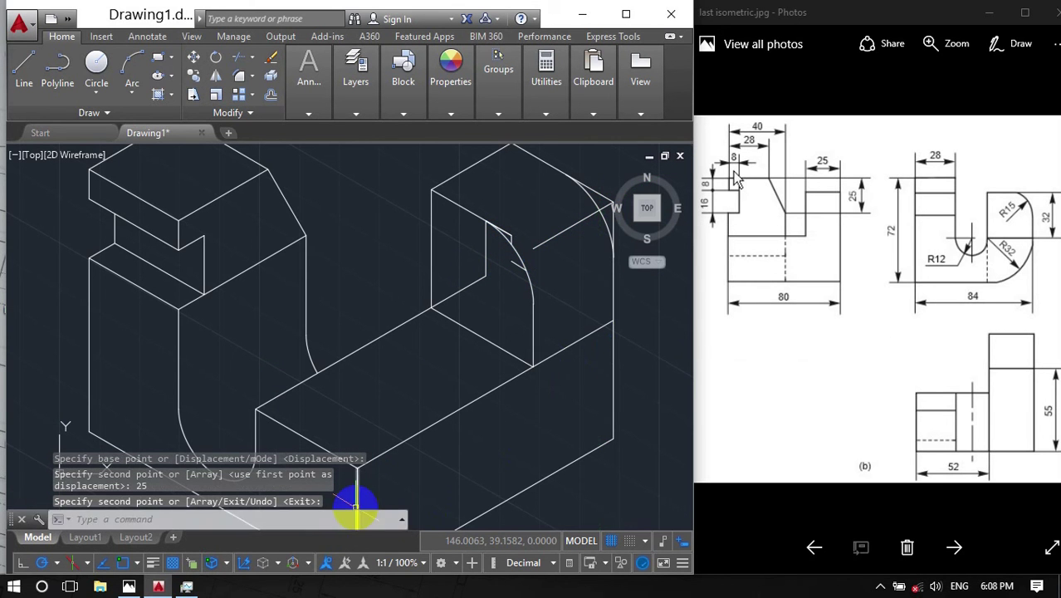
pyautogui.write('tr')
pyautogui.press('Return')
pyautogui.press('Return')
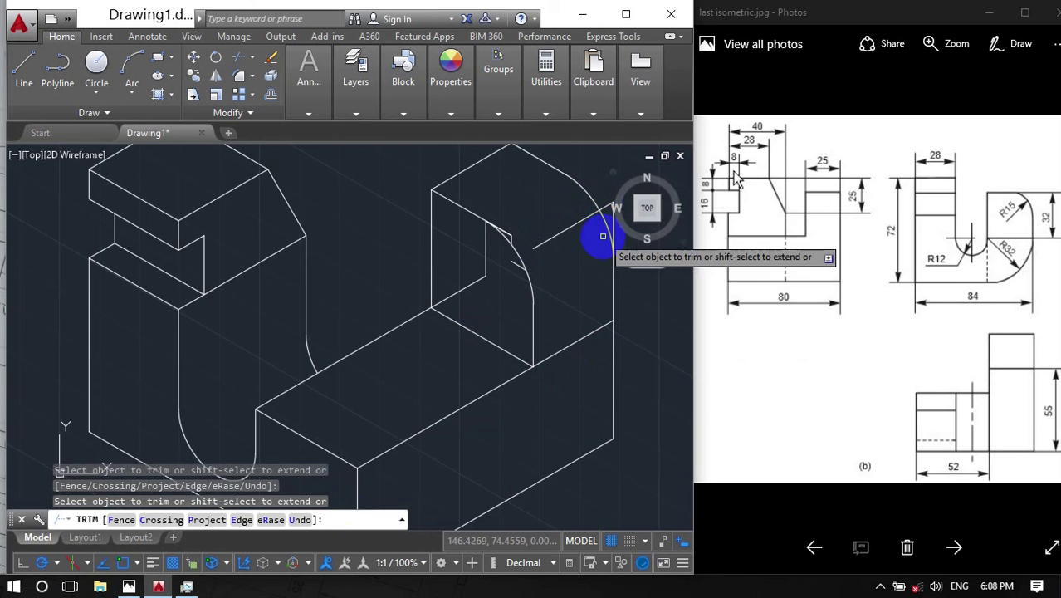
# Step: Delete the leftover arc and line pieces, trim the line end inside the arc, and erase the stray bit
pyautogui.moveTo(600, 198); pyautogui.dragTo(482, 249, button='middle')
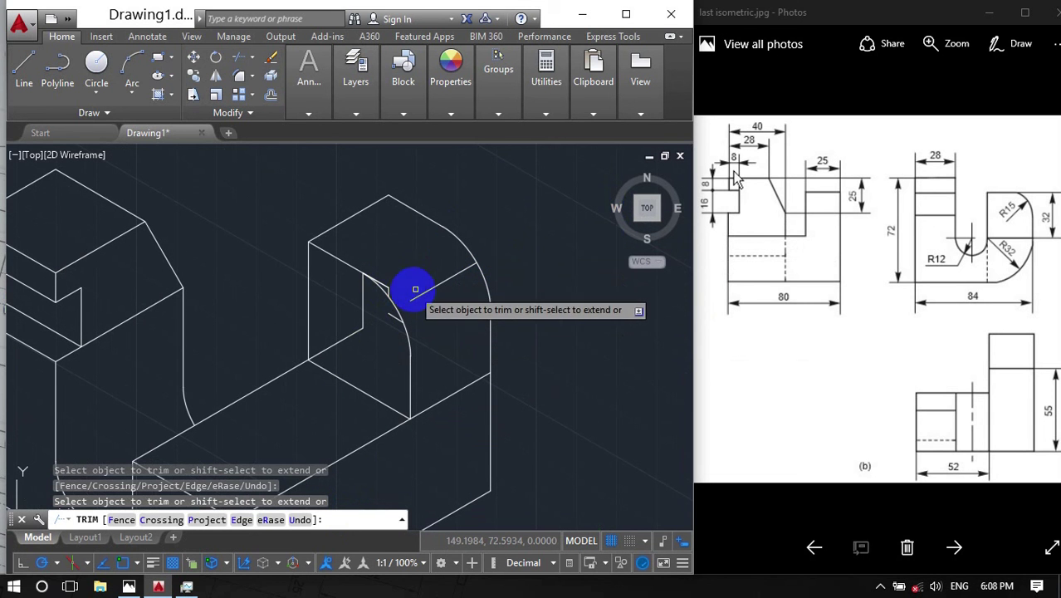
pyautogui.press('Escape')
pyautogui.click(387, 288)
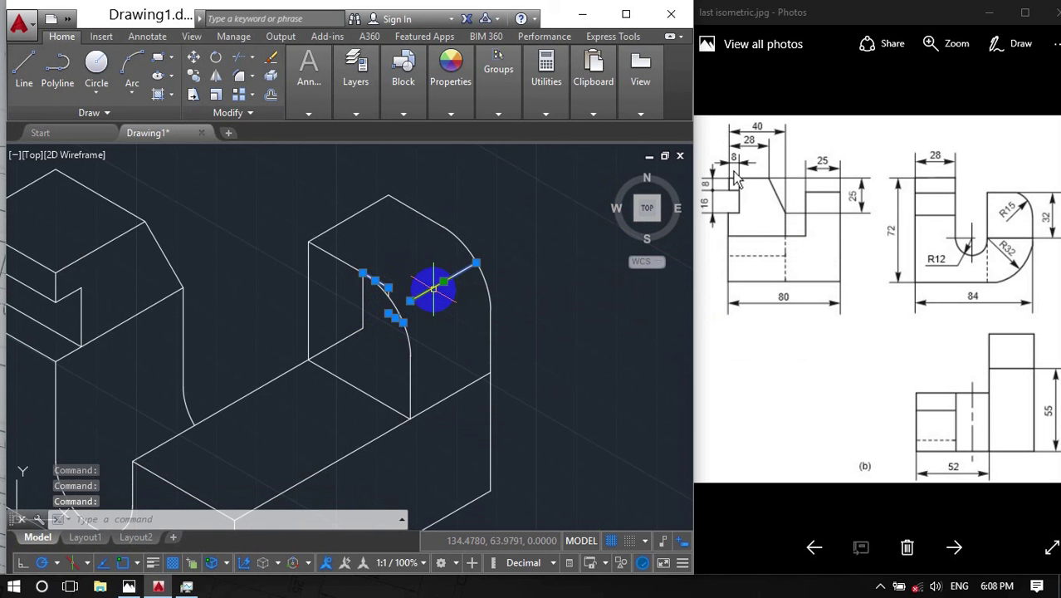
pyautogui.press('Delete')
pyautogui.write('tr')
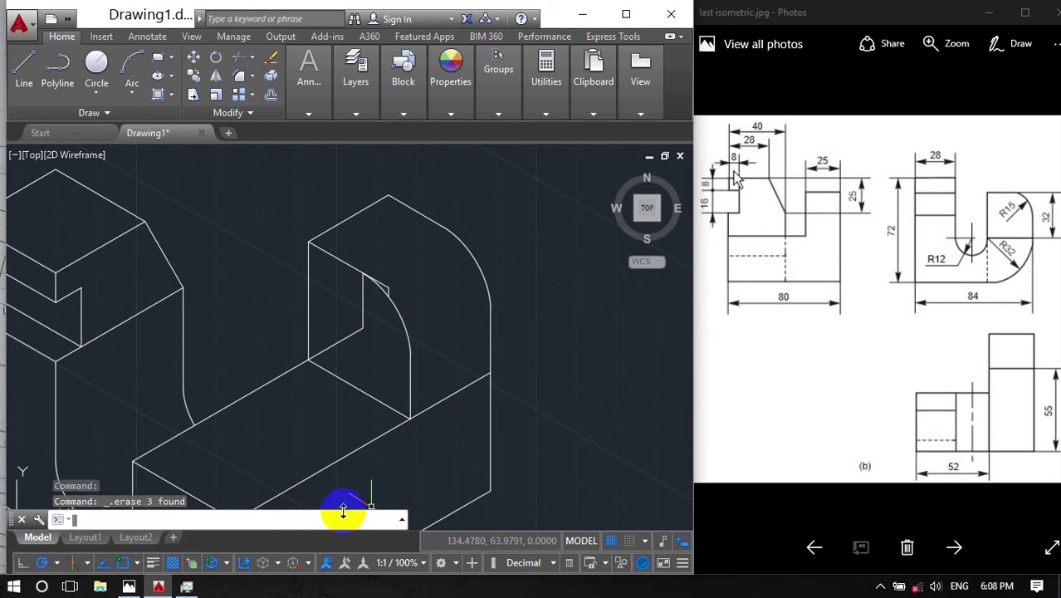
pyautogui.press('Return')
pyautogui.press('Return')
pyautogui.click(389, 286)
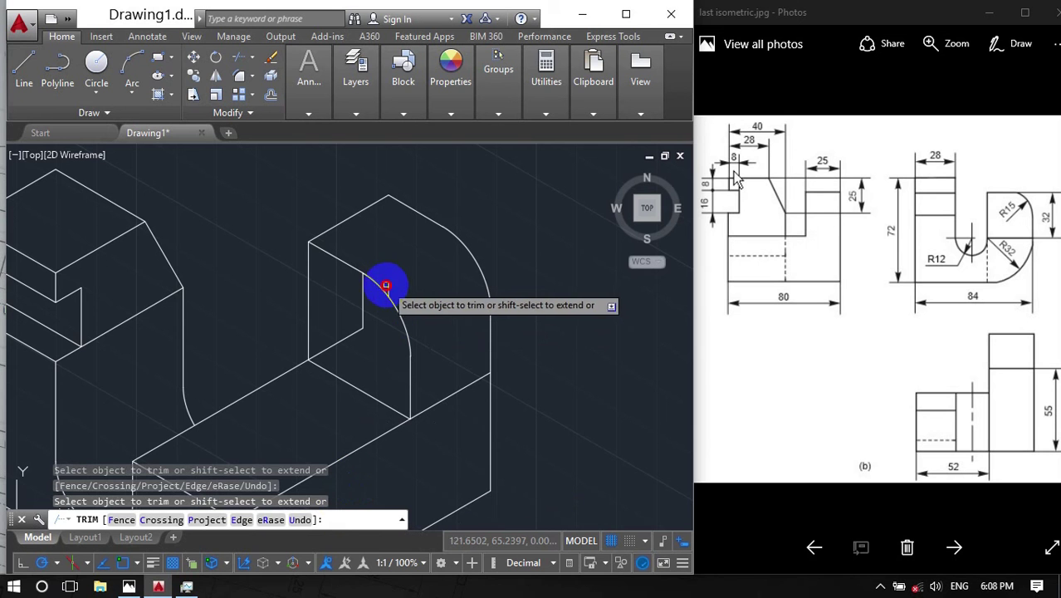
pyautogui.press('Return')
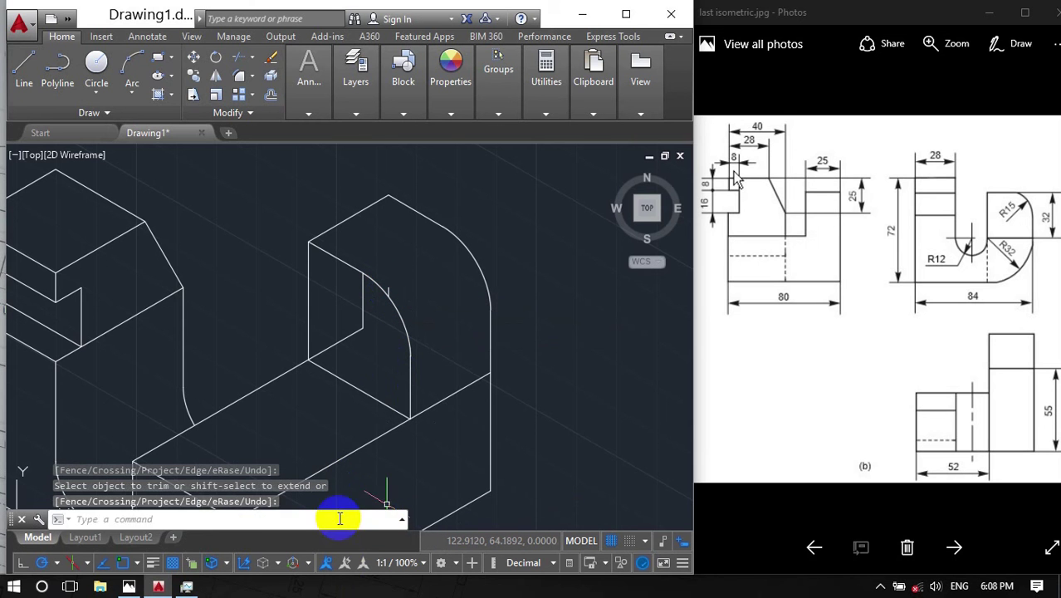
pyautogui.click(390, 290)
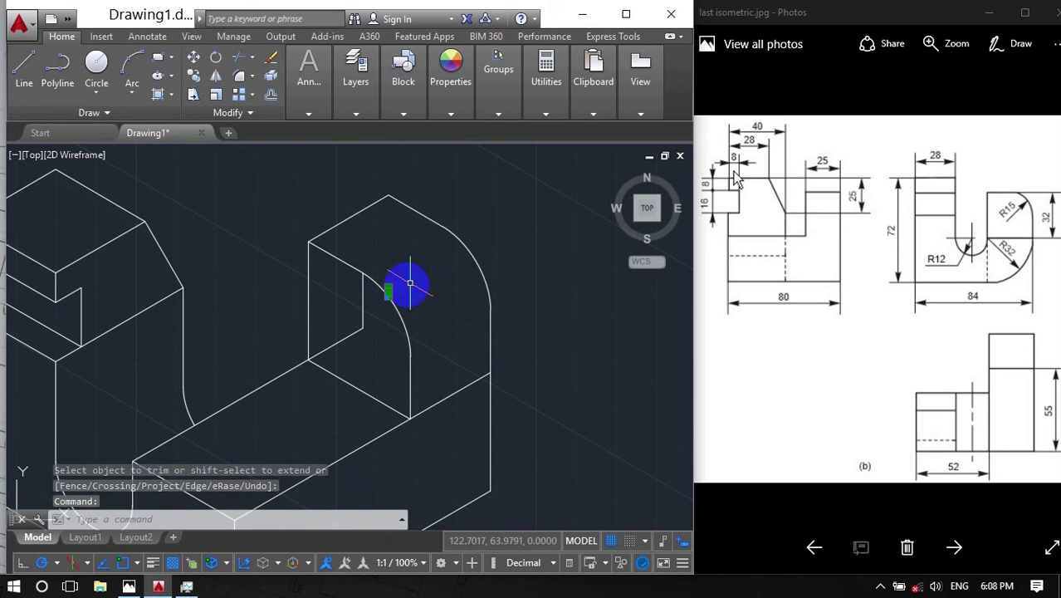
pyautogui.press('Delete')
# Step: Delete the extra vertical line inside the right upright and trim its last leftover edge
pyautogui.moveTo(374, 374); pyautogui.dragTo(419, 322, button='middle')
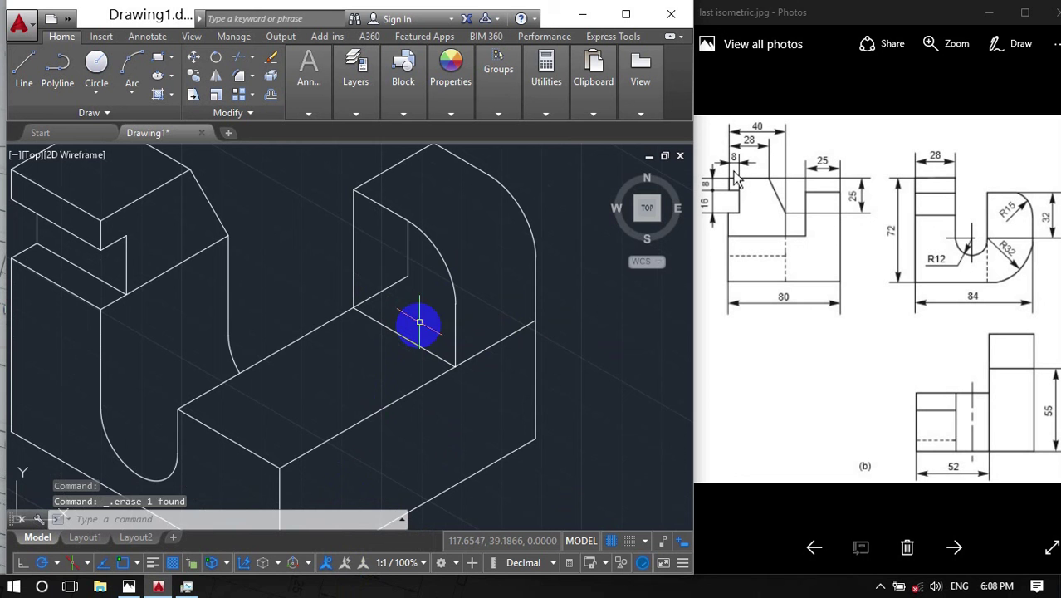
pyautogui.click(408, 247)
pyautogui.press('Delete')
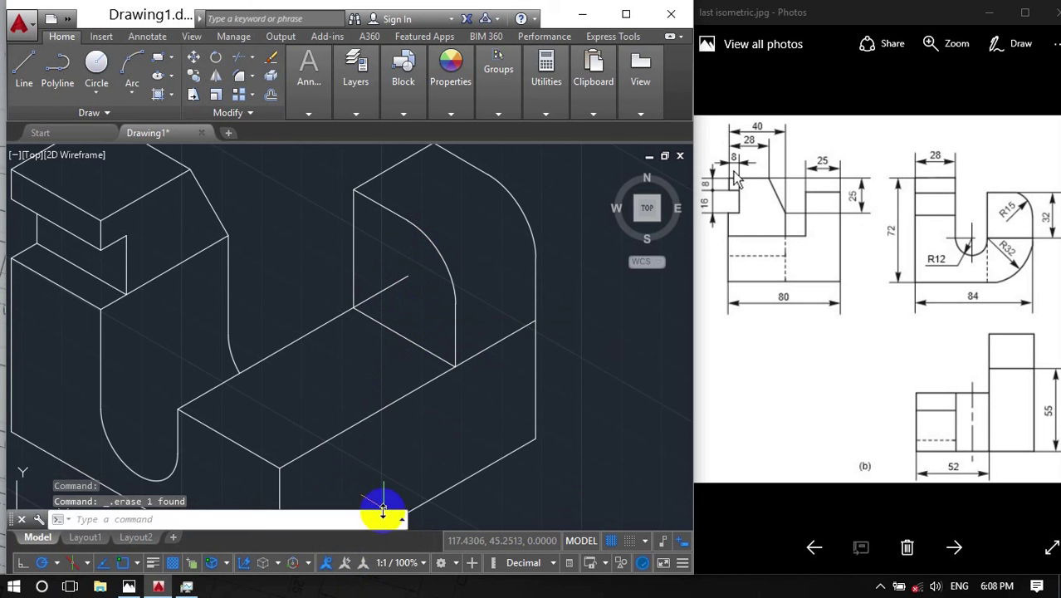
pyautogui.write('tr')
pyautogui.press('Return')
pyautogui.press('Return')
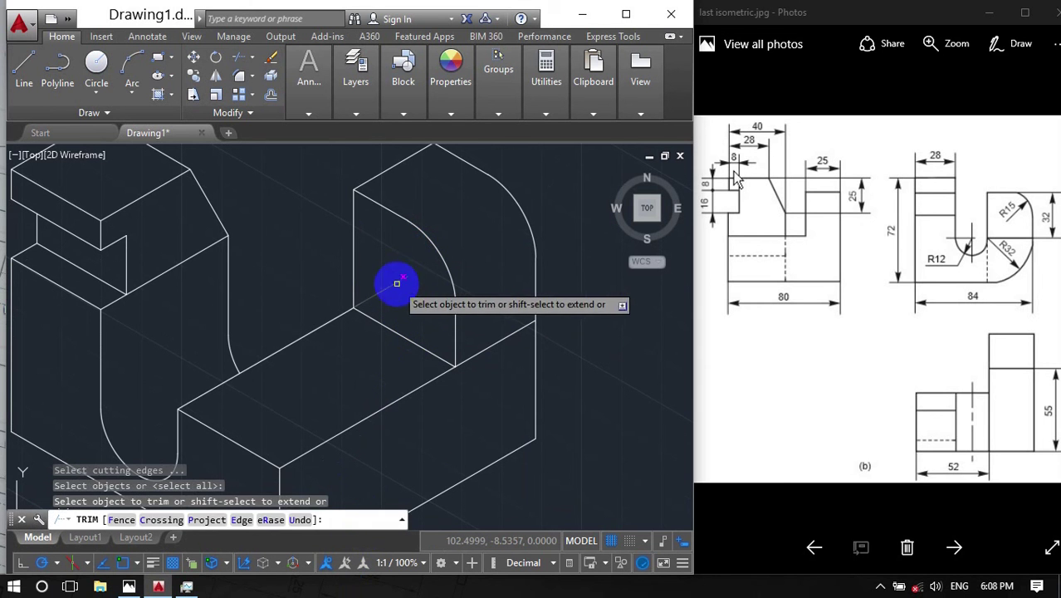
pyautogui.click(393, 278)
pyautogui.scroll(-2, 398, 277)
pyautogui.moveTo(442, 318); pyautogui.dragTo(489, 280, button='middle')
pyautogui.scroll(1, 484, 282)
pyautogui.scroll(-1, 495, 256)
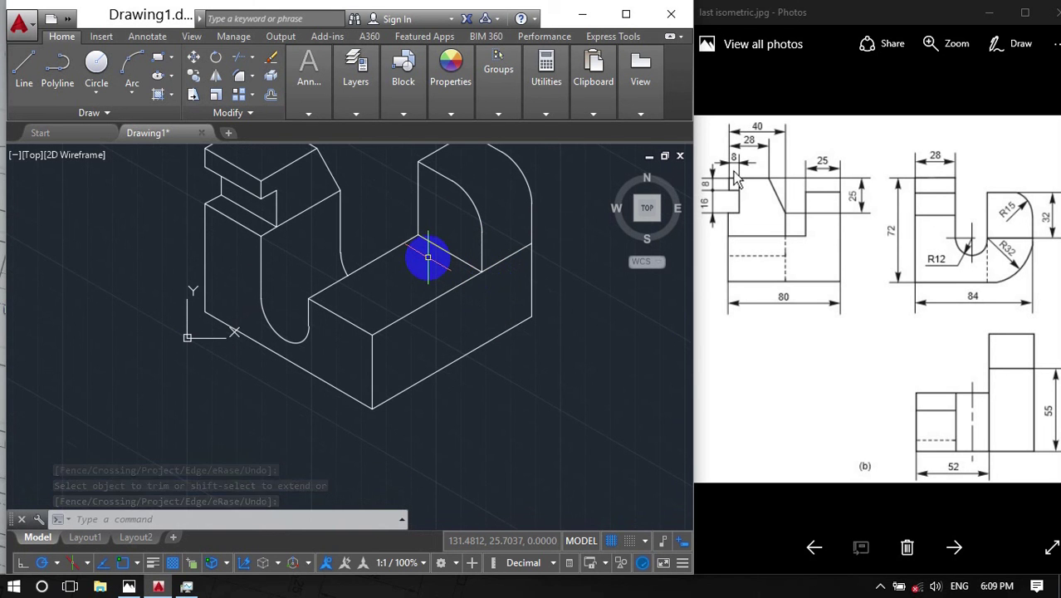
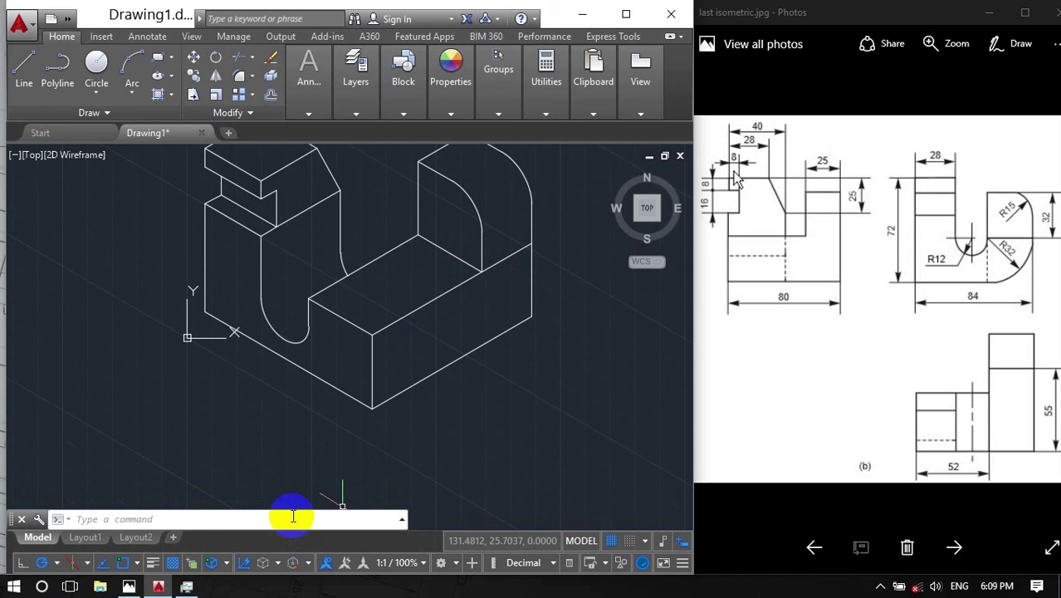
# Step: Start a line at an upper corner, then cancel it
pyautogui.click(24, 73)
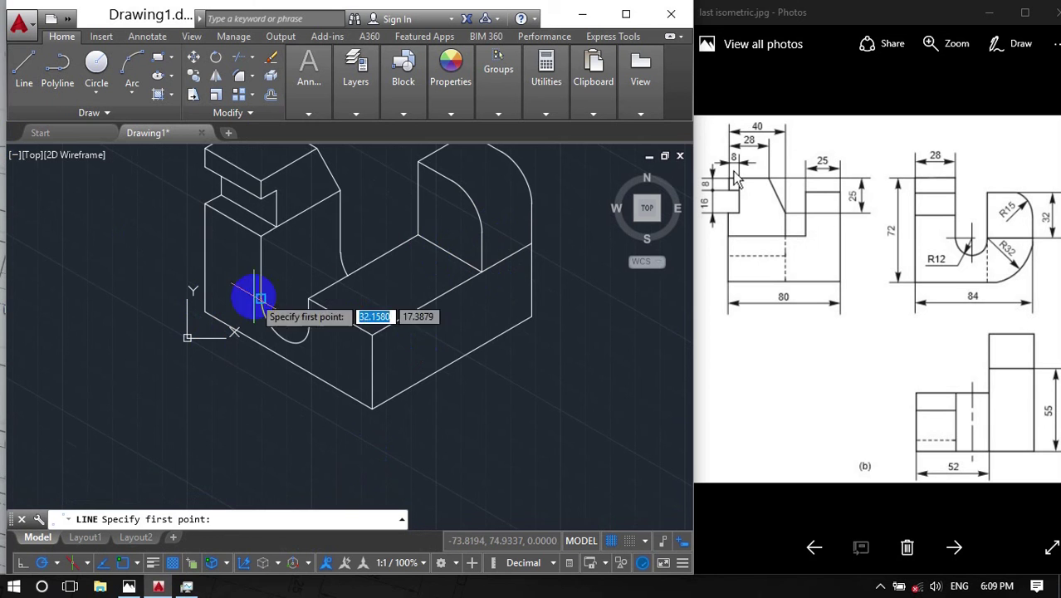
pyautogui.click(372, 336)
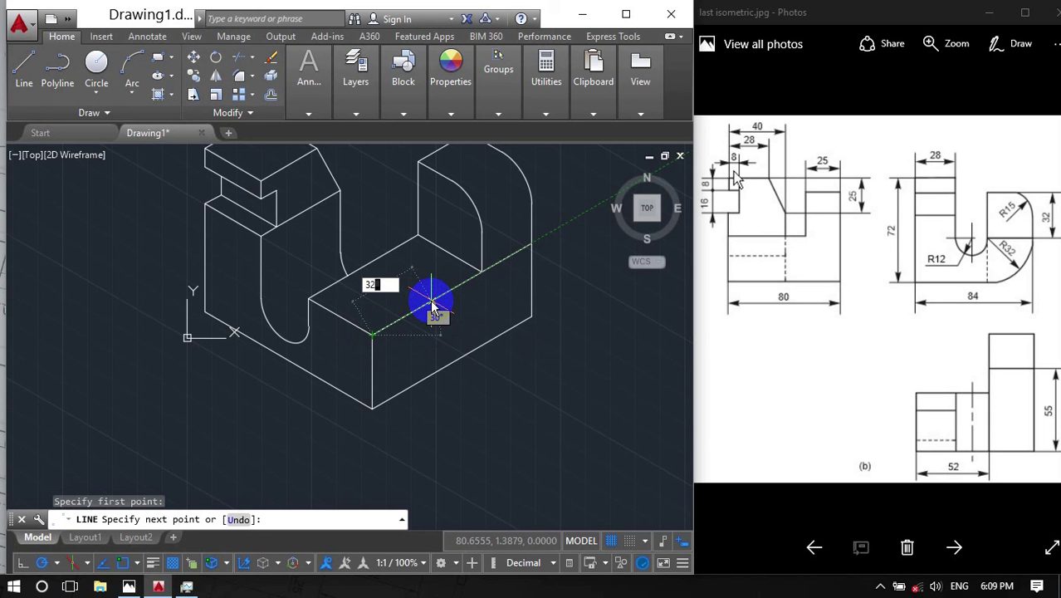
pyautogui.press('Escape')
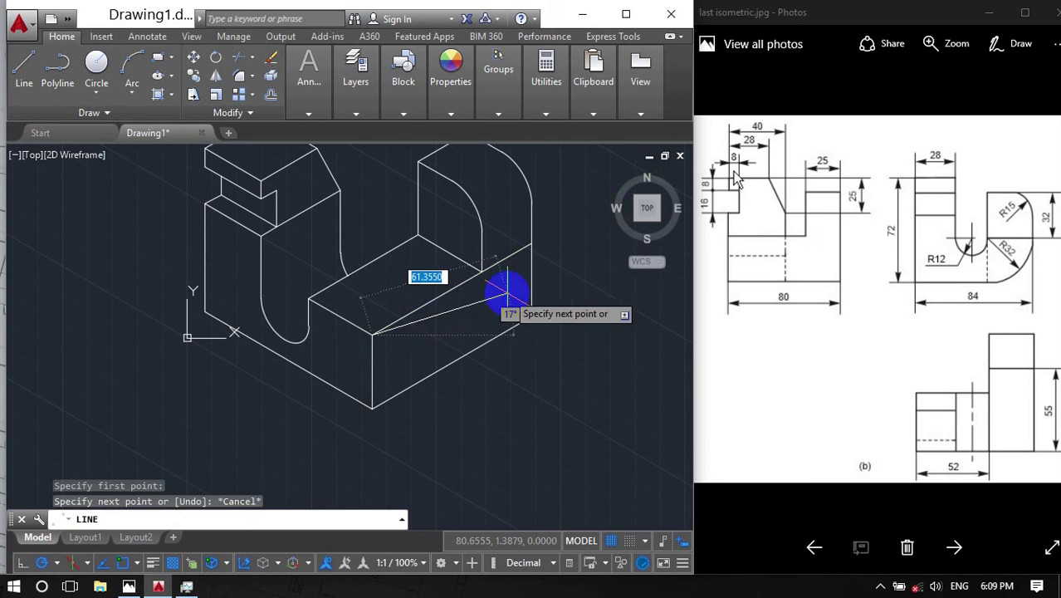
pyautogui.press('Escape')
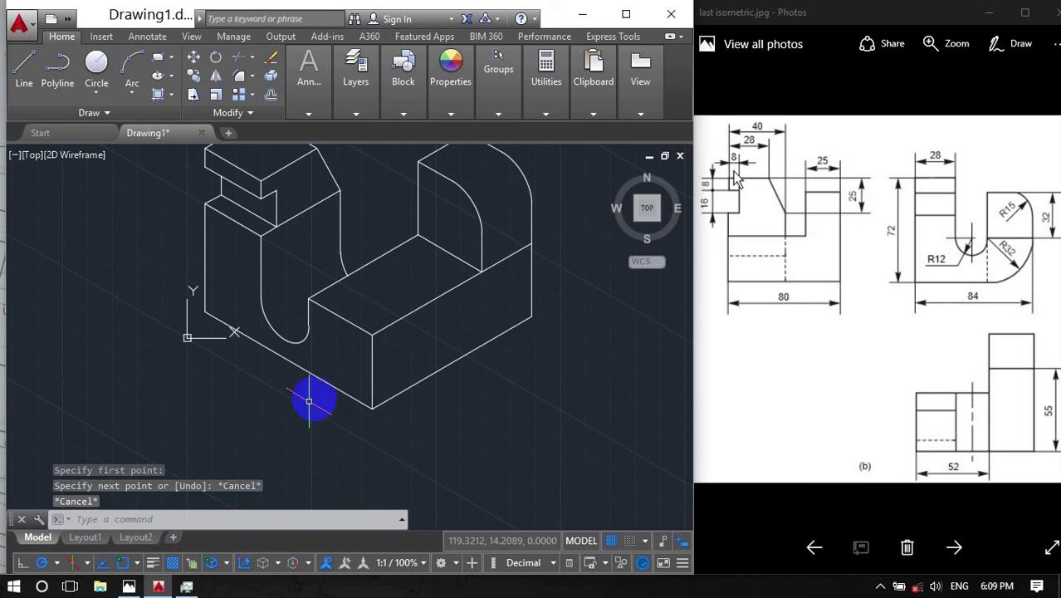
# Step: Draw two 32-unit lines from the bottom front corner, at 150° and at 90°
pyautogui.click(24, 68)
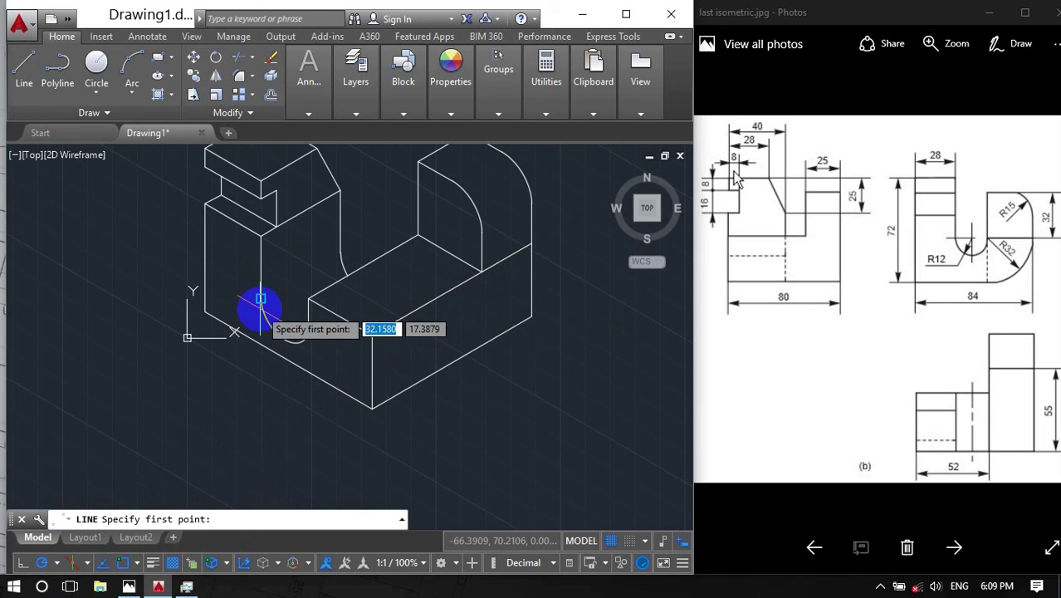
pyautogui.click(372, 408)
pyautogui.write('32')
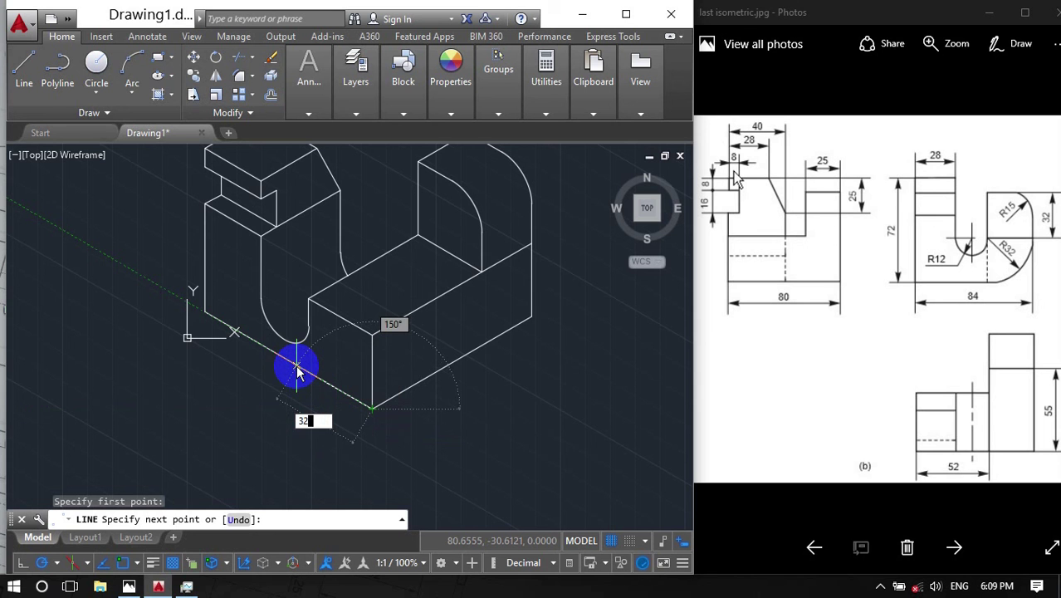
pyautogui.press('Return')
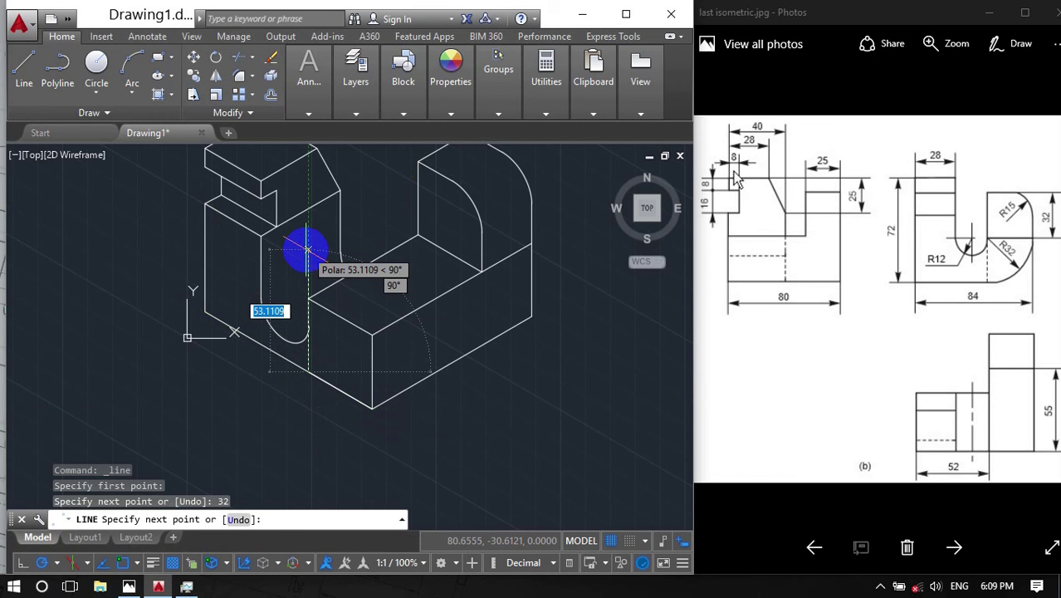
pyautogui.write('32')
pyautogui.press('Return')
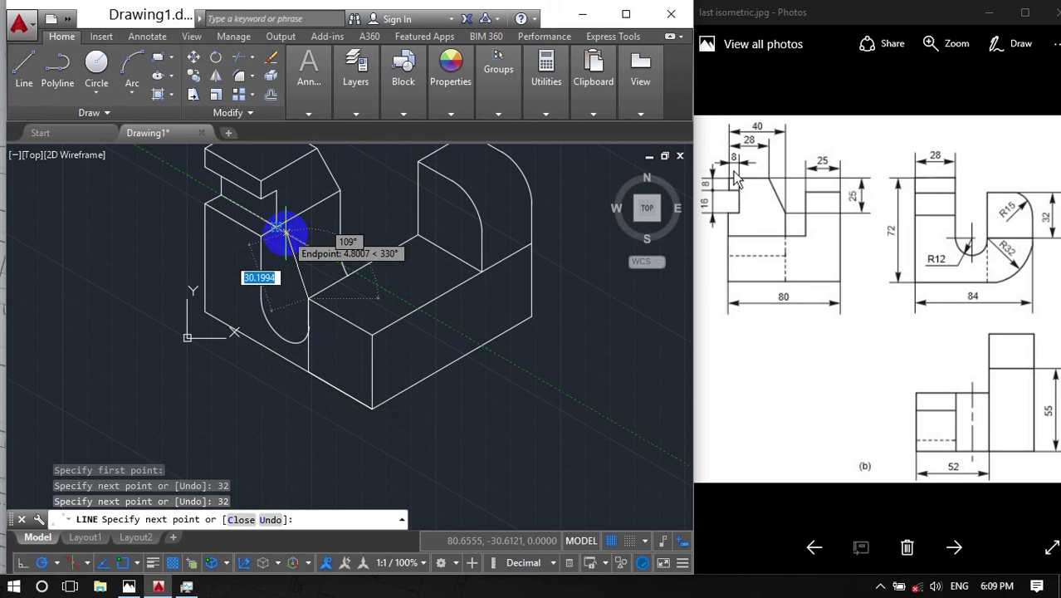
pyautogui.press('Return')
pyautogui.write('e')
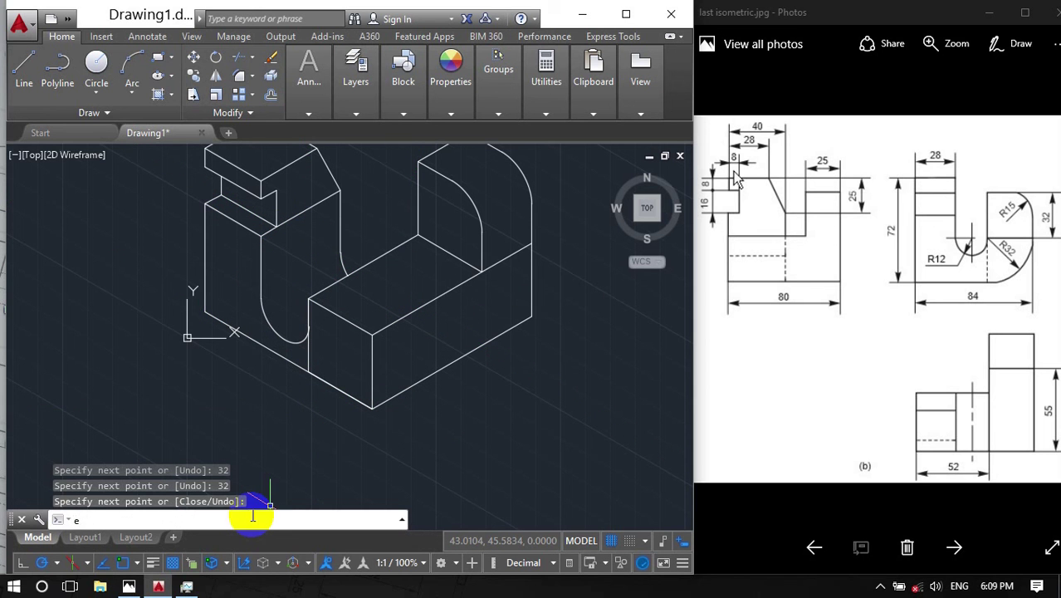
pyautogui.write('llipse')
pyautogui.press('Return')
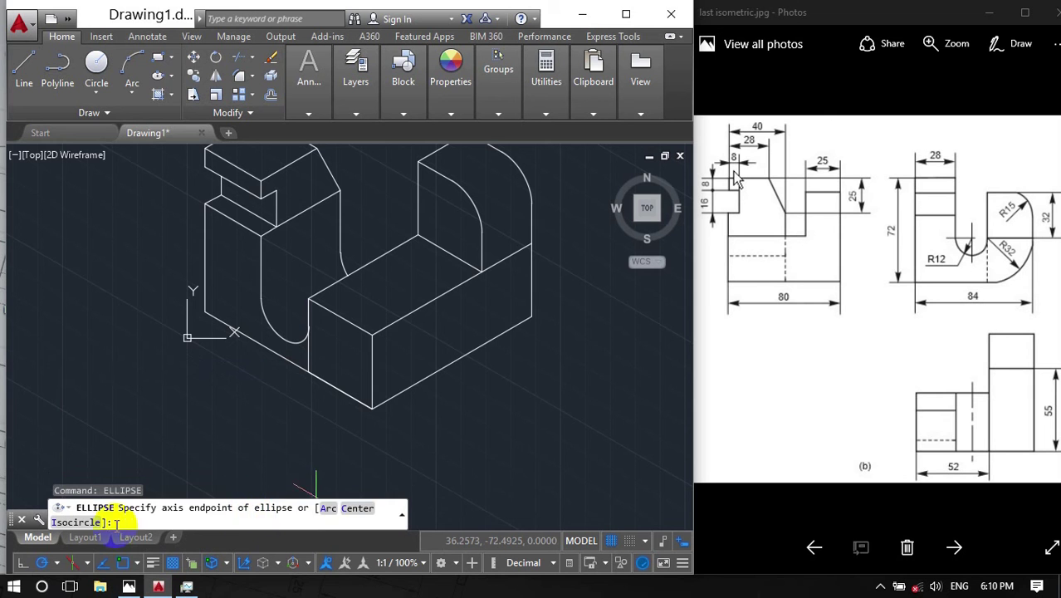
# Step: Draw a radius-32 isocircle centred on the vertical line's top endpoint
pyautogui.write('I')
pyautogui.press('Return')
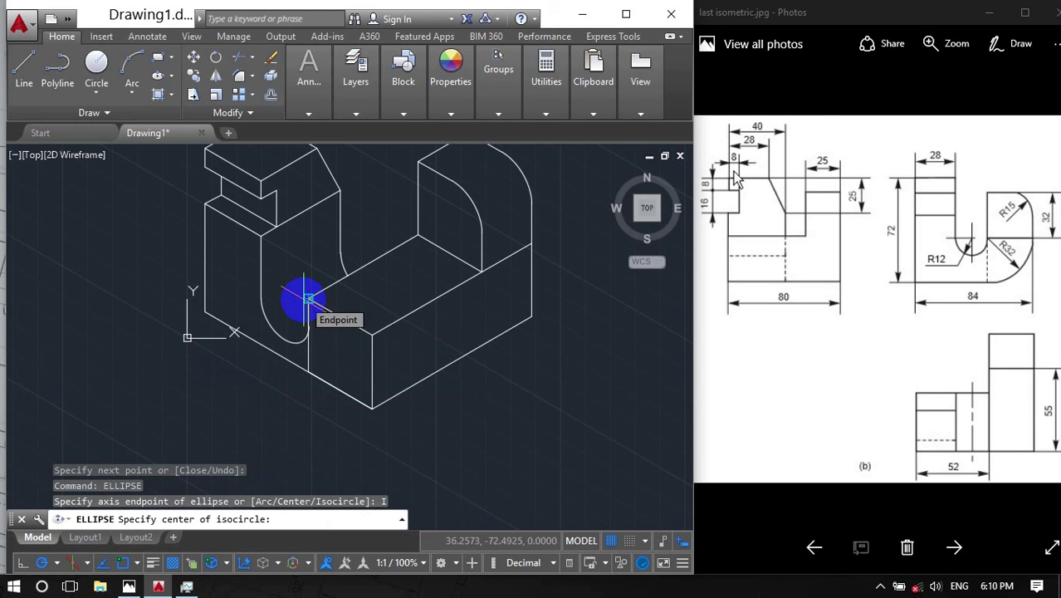
pyautogui.click(307, 299)
pyautogui.write('32')
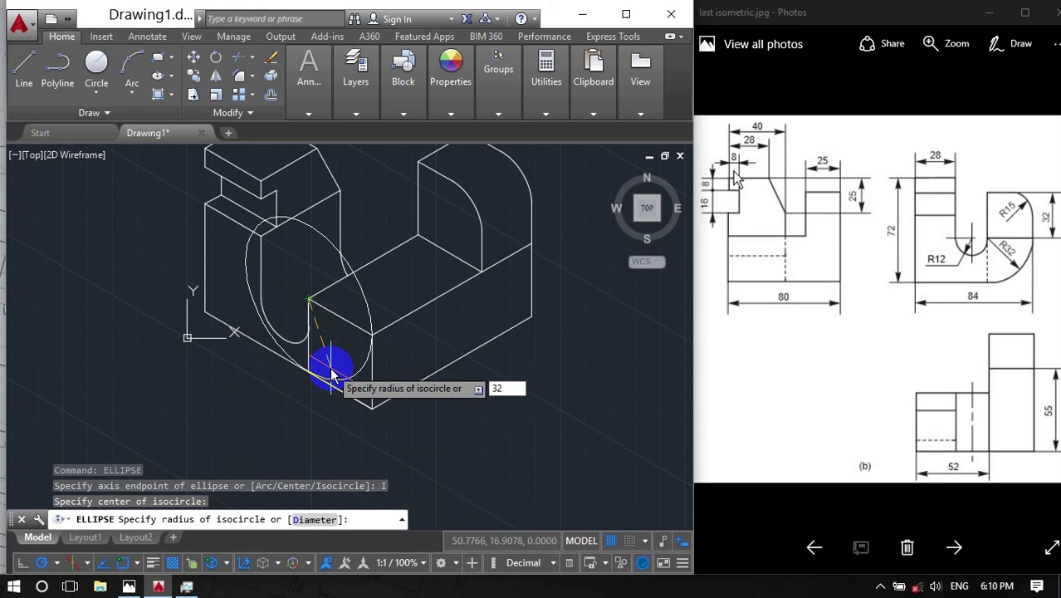
pyautogui.press('Return')
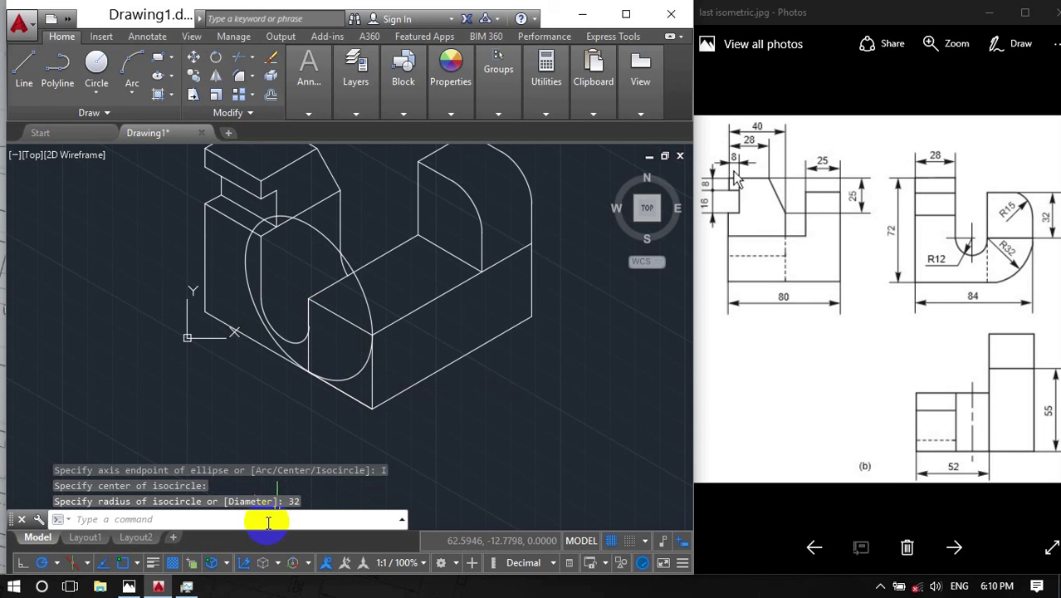
# Step: Trim the unwanted left and upper arcs off the isocircle
pyautogui.write('r')
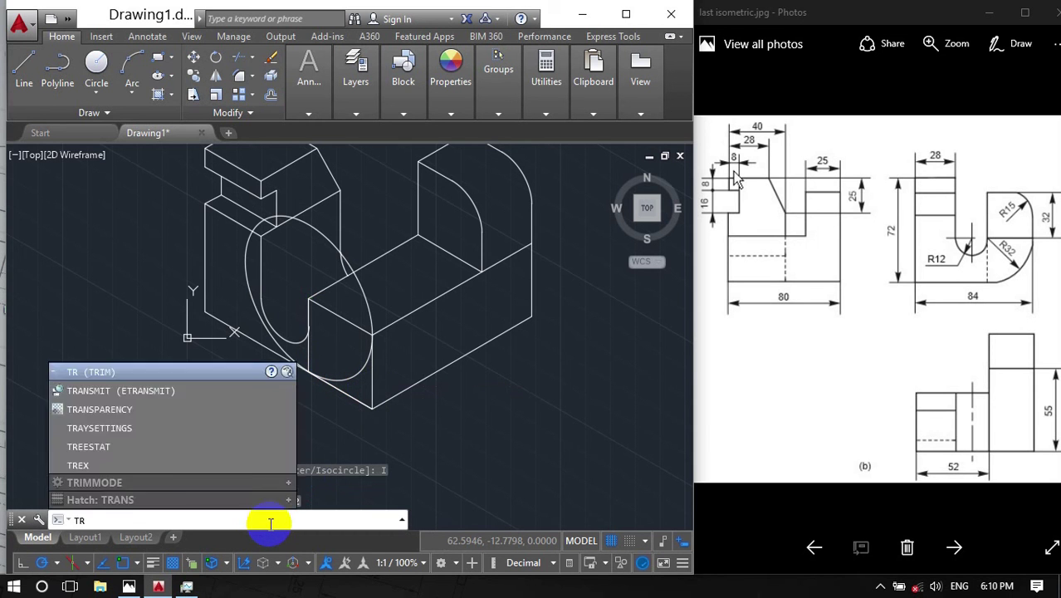
pyautogui.press('Return')
pyautogui.press('Return')
pyautogui.click(365, 300)
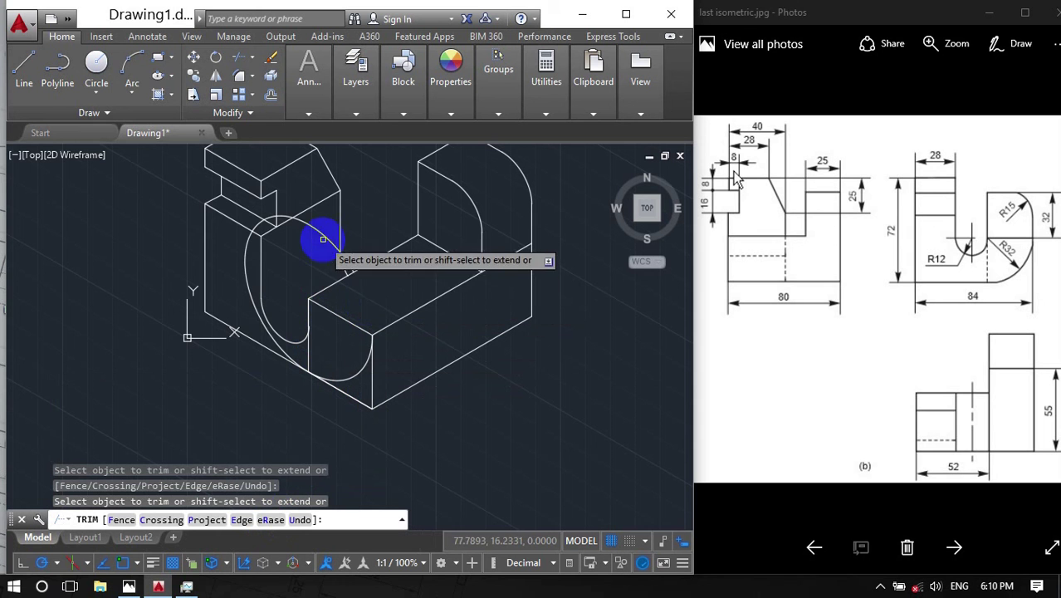
pyautogui.click(248, 246)
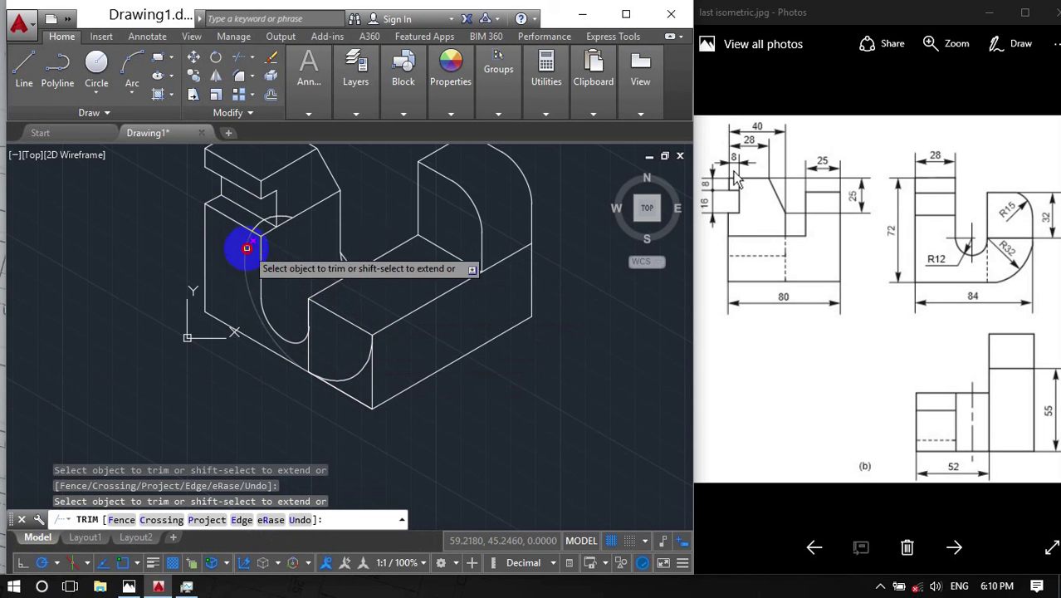
pyautogui.click(267, 219)
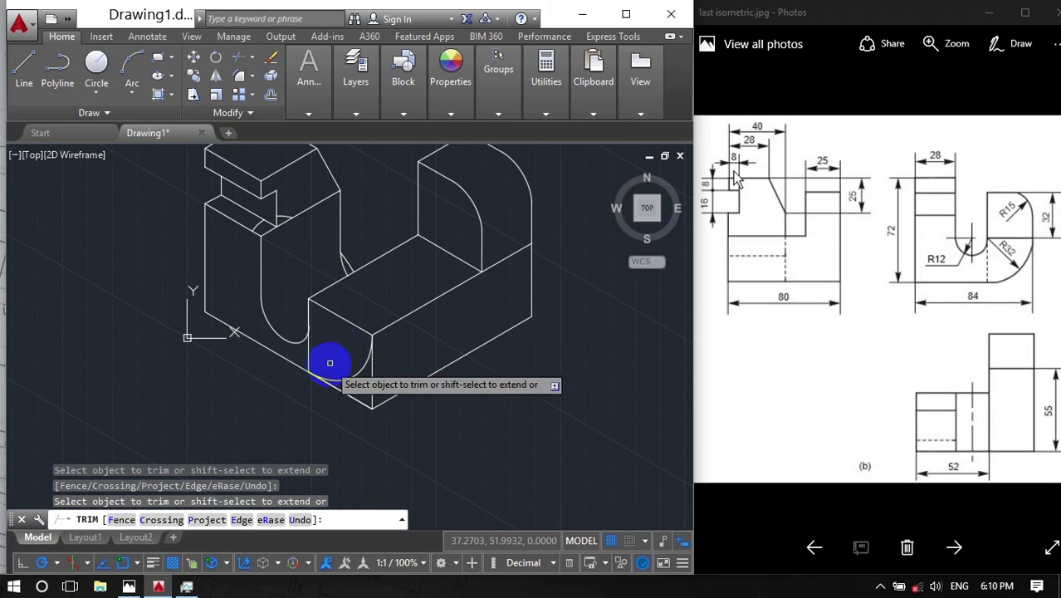
pyautogui.press('Return')
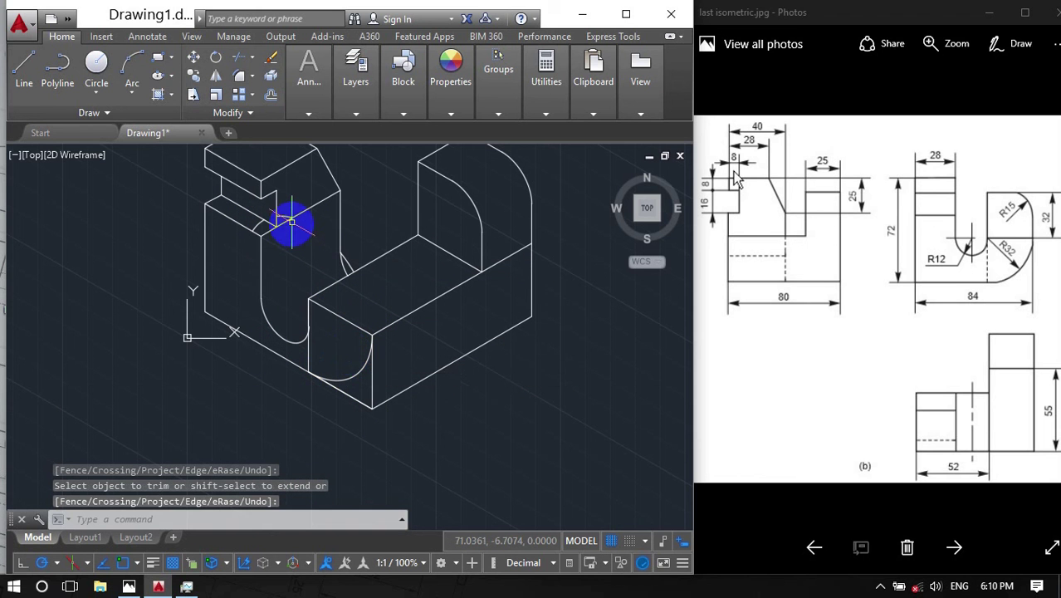
# Step: Erase the leftover ellipse piece and the two short edges beside the lower arc
pyautogui.click(283, 216)
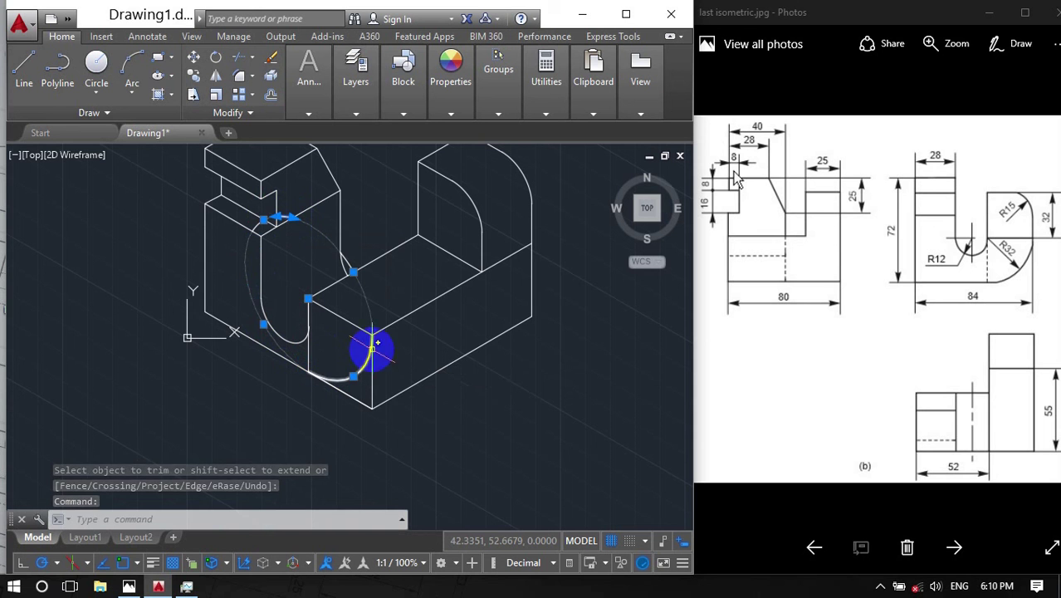
pyautogui.press('Delete')
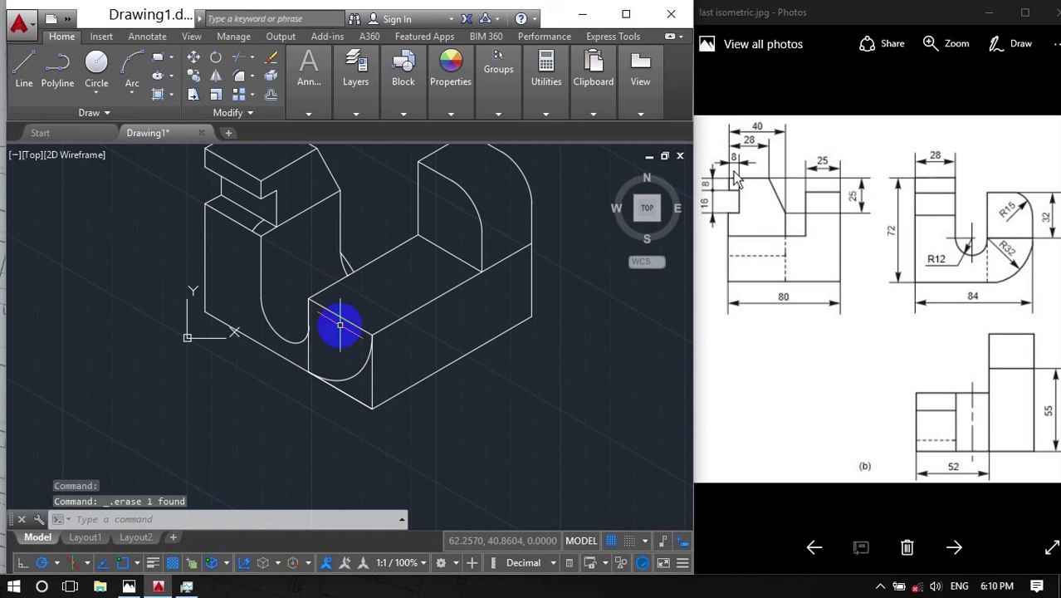
pyautogui.hotkey('ctrl', 'z')
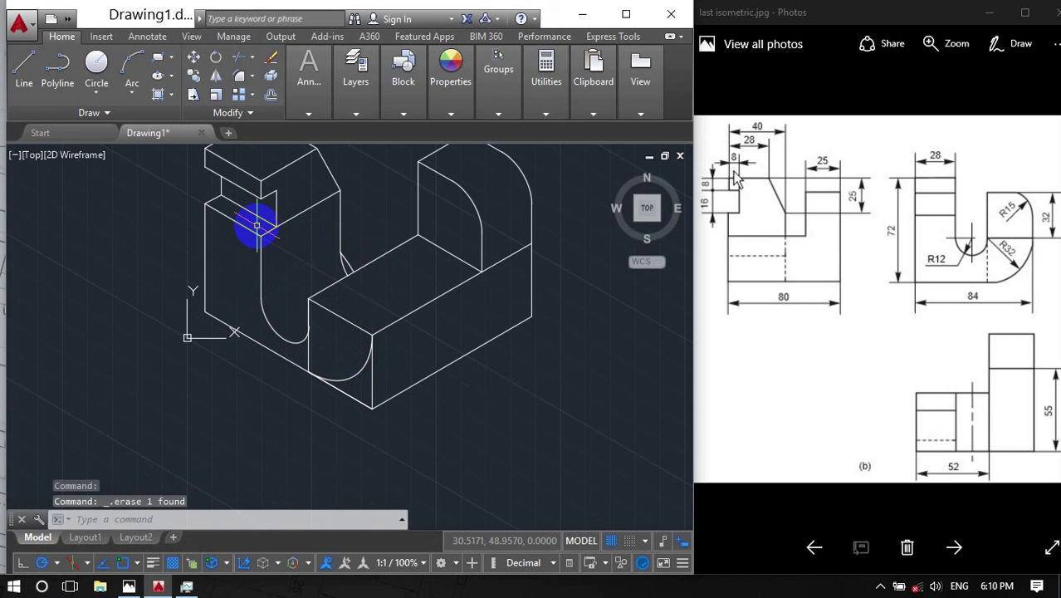
pyautogui.press('Delete')
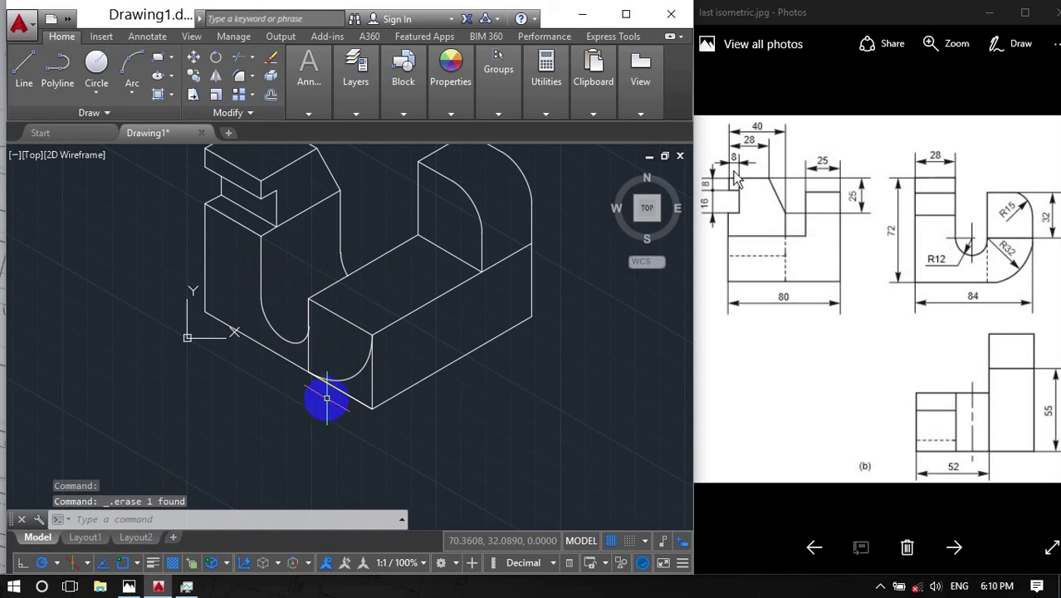
pyautogui.write('tr')
pyautogui.press('Return')
pyautogui.press('Return')
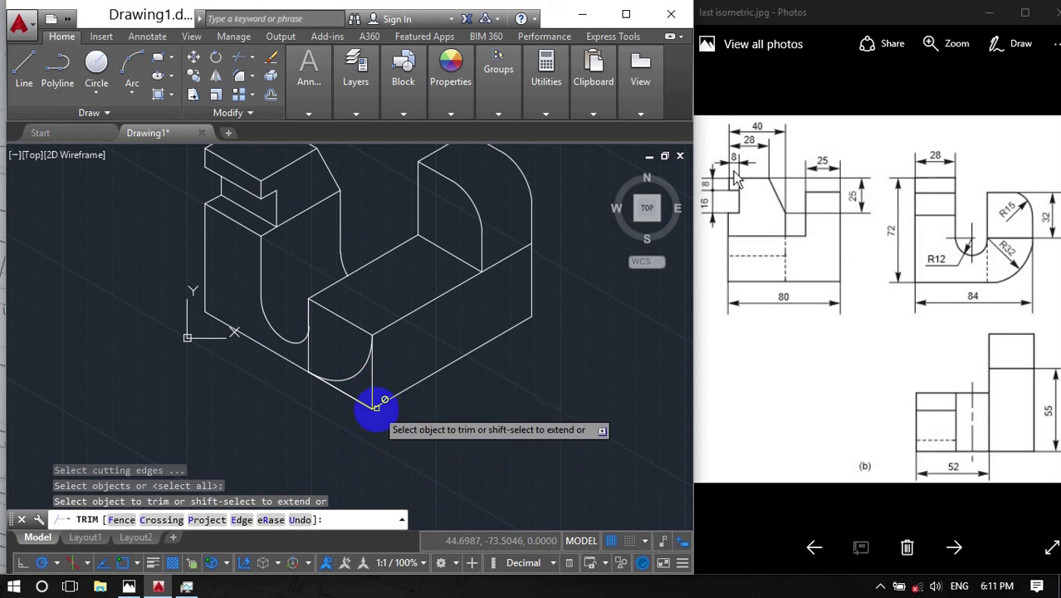
pyautogui.press('Escape')
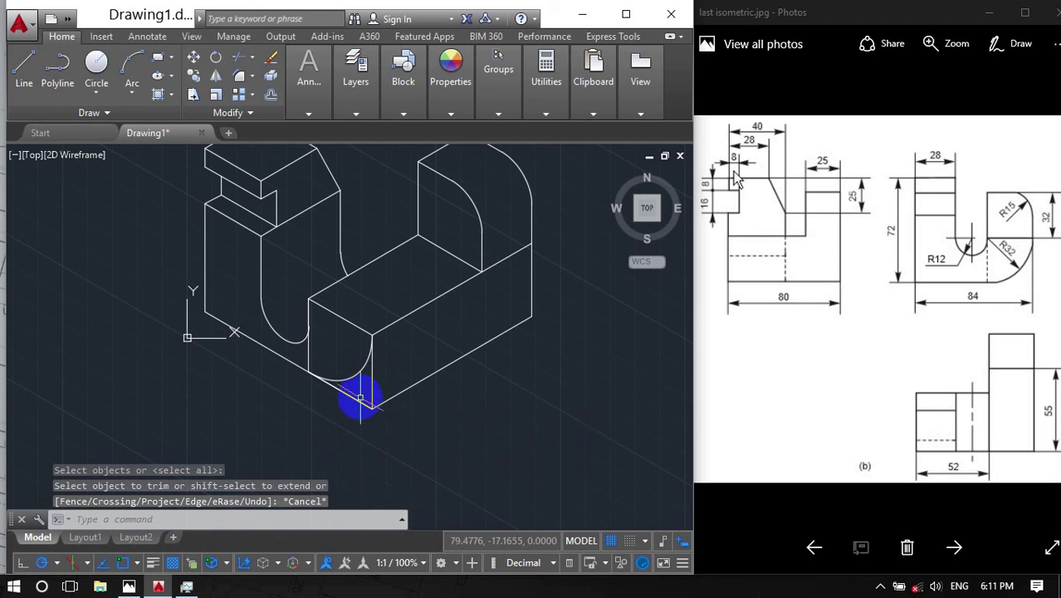
pyautogui.click(358, 405)
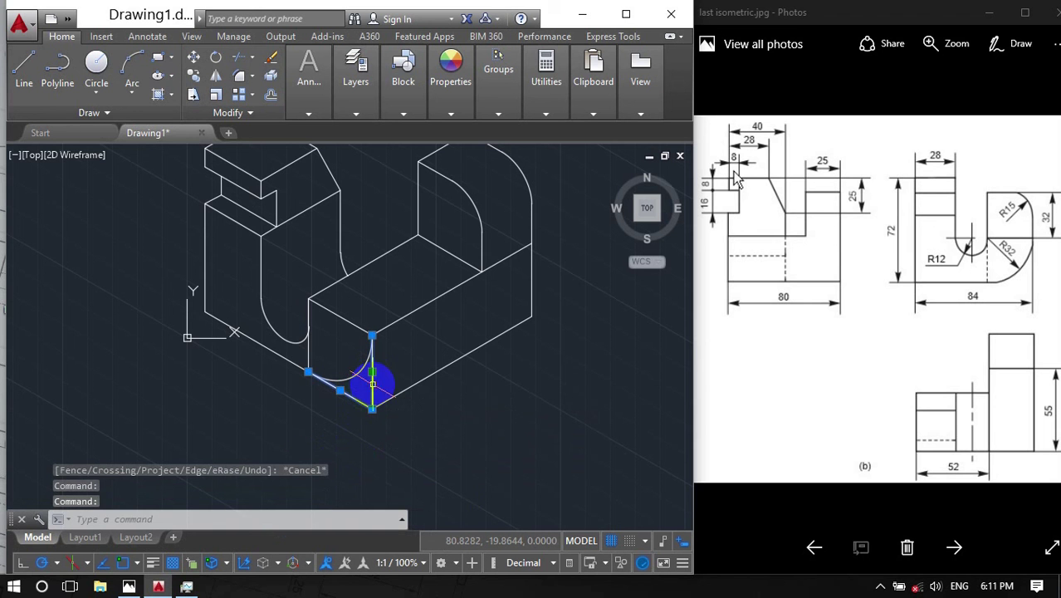
pyautogui.press('Delete')
pyautogui.click(311, 515)
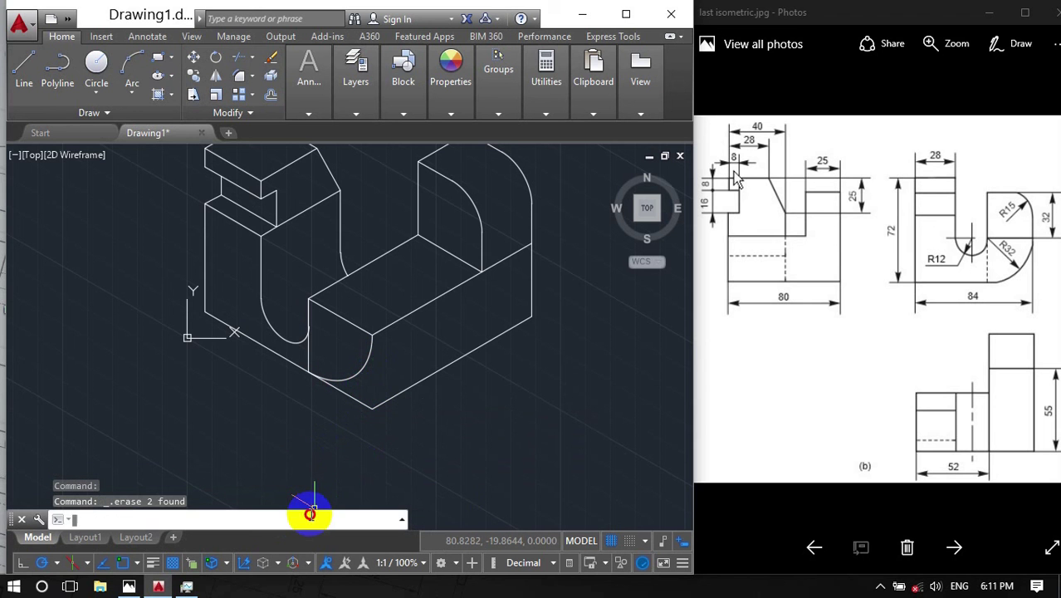
# Step: Trim the bottom edge segment between the arc and the corner
pyautogui.write('tr')
pyautogui.press('Return')
pyautogui.press('Return')
pyautogui.click(348, 395)
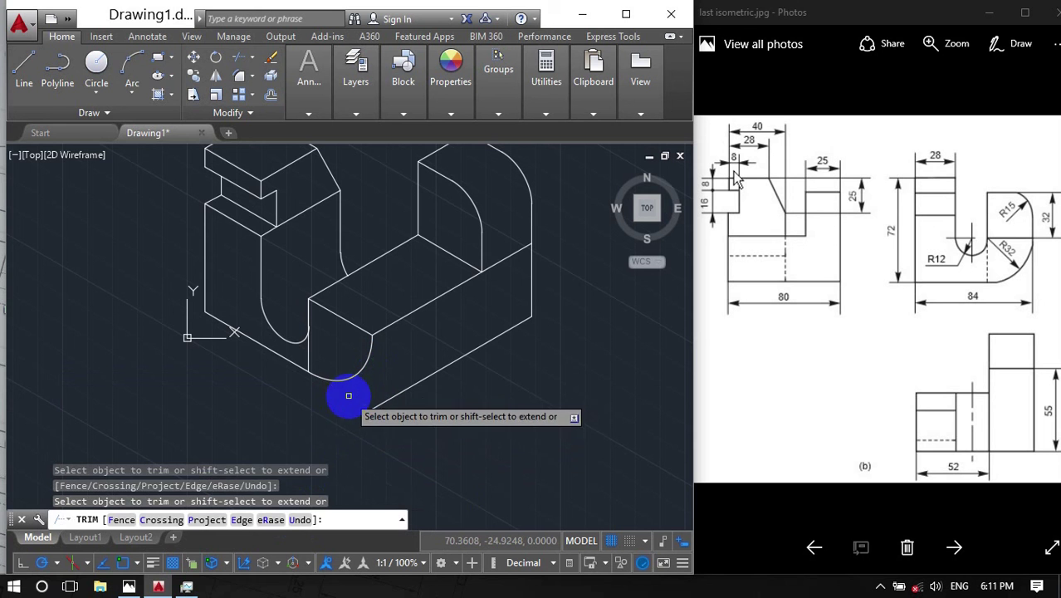
pyautogui.press('Return')
pyautogui.click(307, 513)
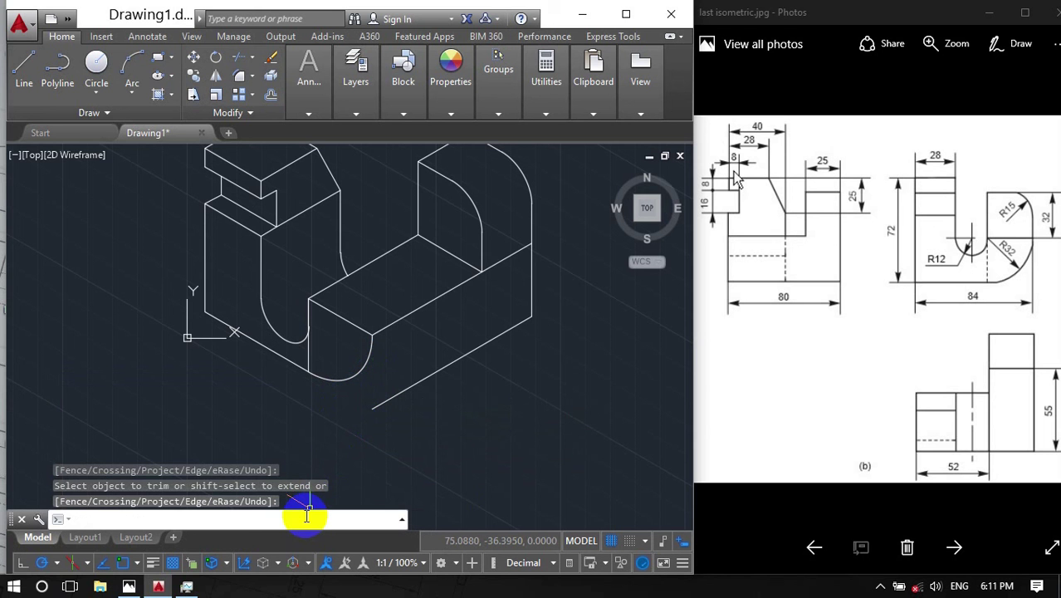
# Step: Copy the lower rounded arc to the right base's back edge and delete the leftover diagonal line
pyautogui.write('copy')
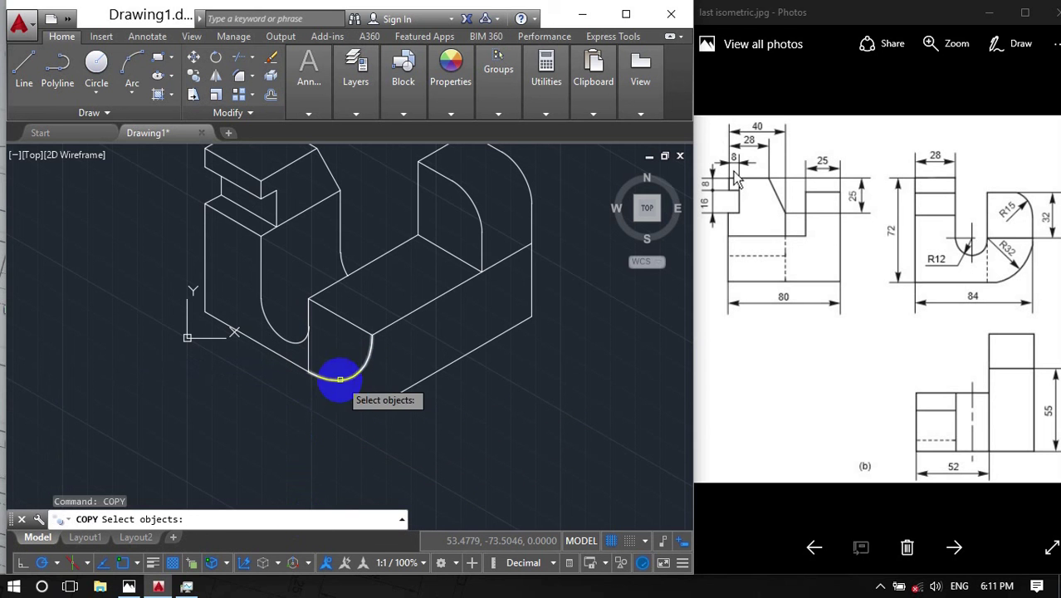
pyautogui.click(338, 379)
pyautogui.press('Return')
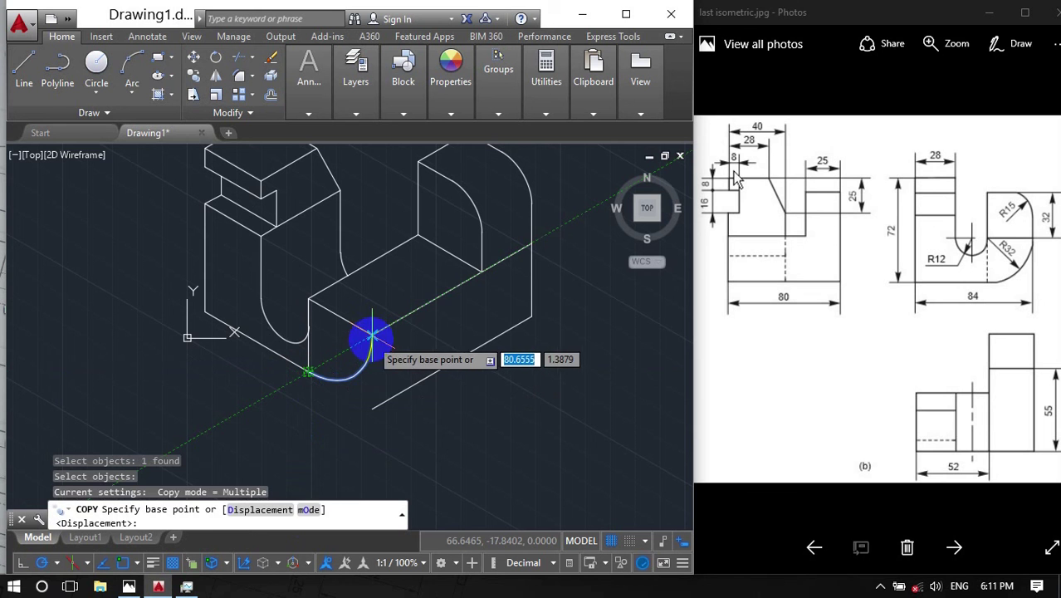
pyautogui.click(372, 335)
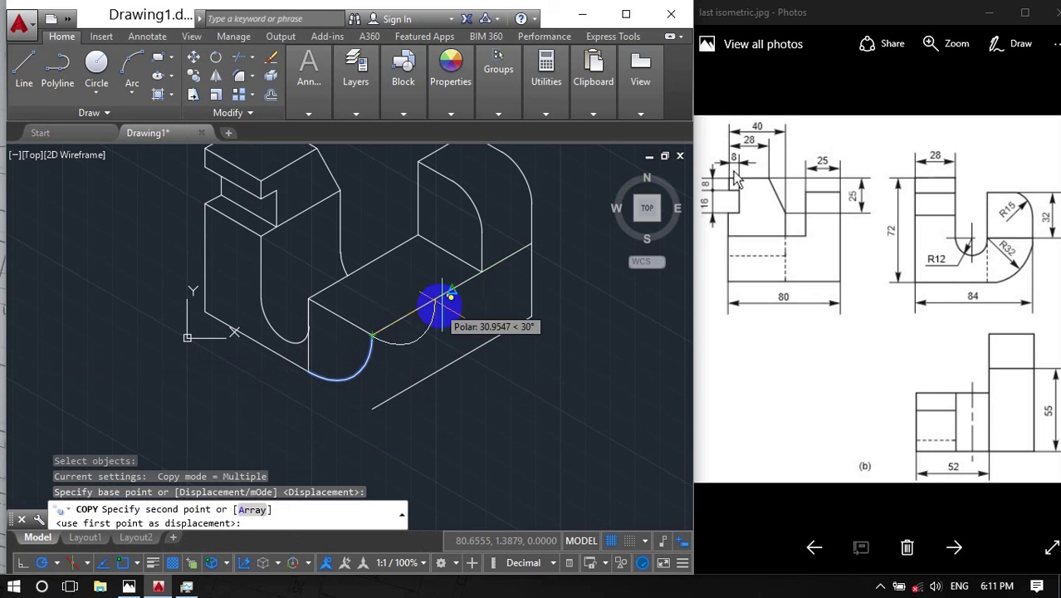
pyautogui.click(532, 242)
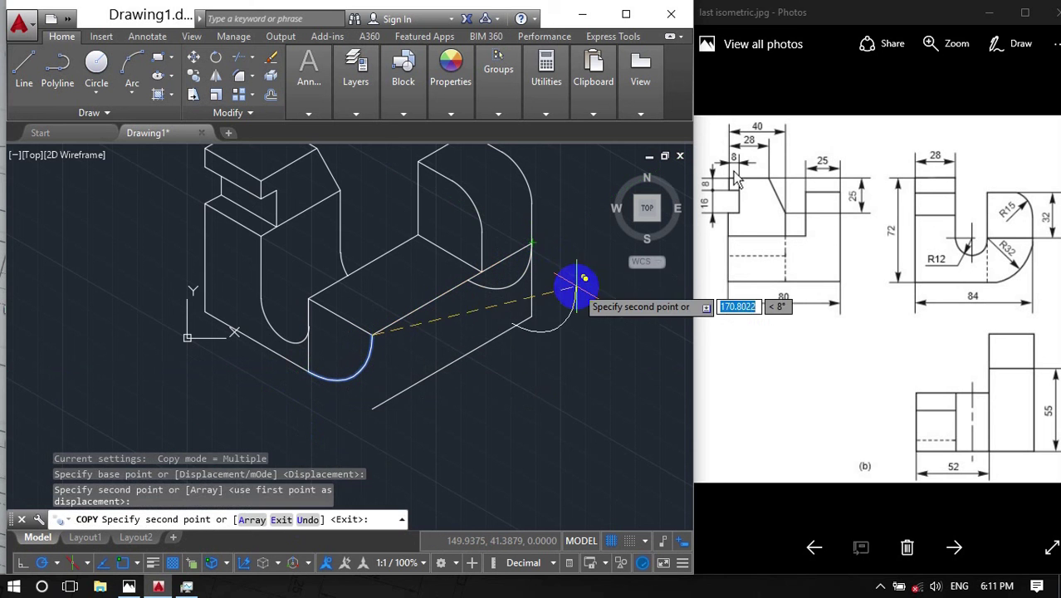
pyautogui.press('Return')
pyautogui.click(446, 374)
pyautogui.press('Delete')
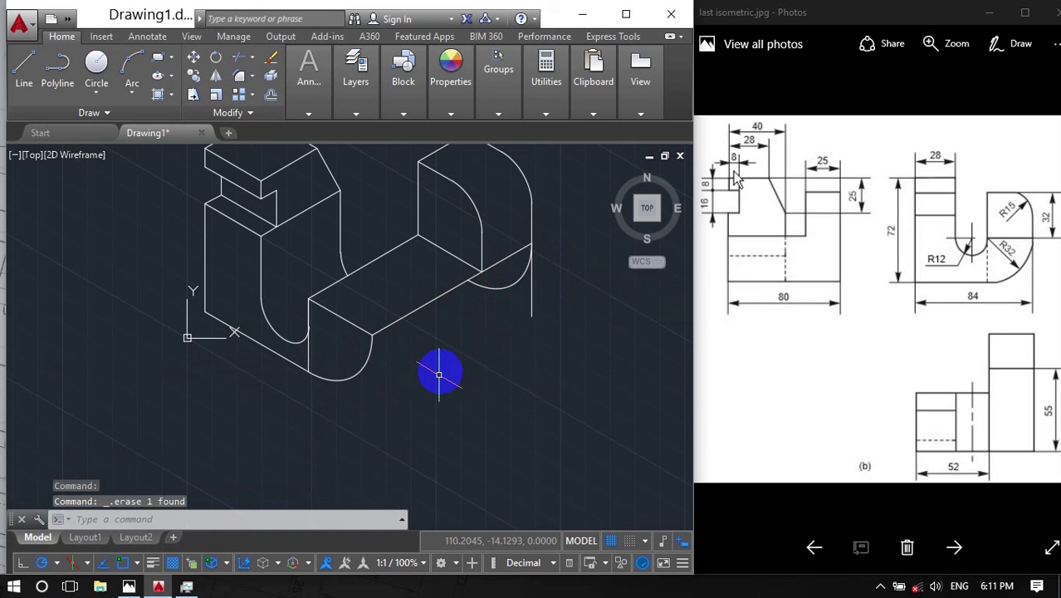
# Step: Turn on the Quadrant object snap
pyautogui.write('r')
pyautogui.press('Return')
pyautogui.press('Return')
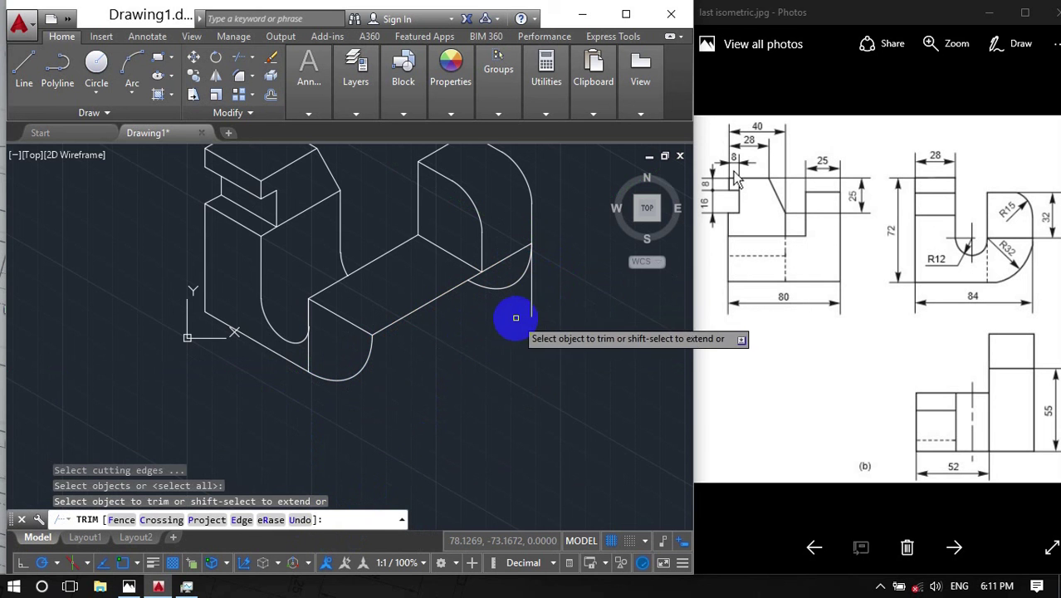
pyautogui.press('Return')
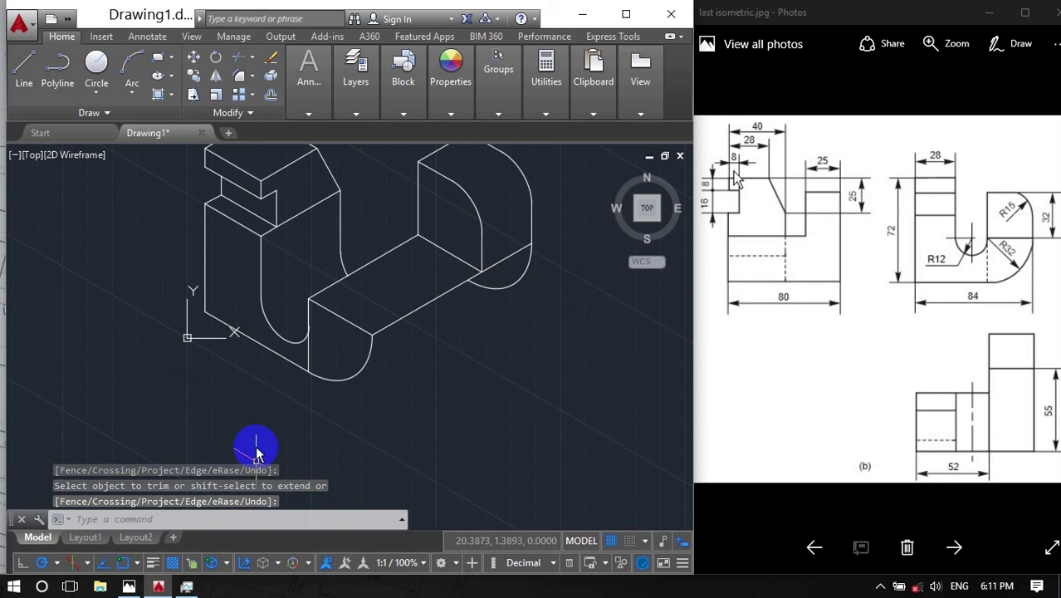
pyautogui.click(141, 565)
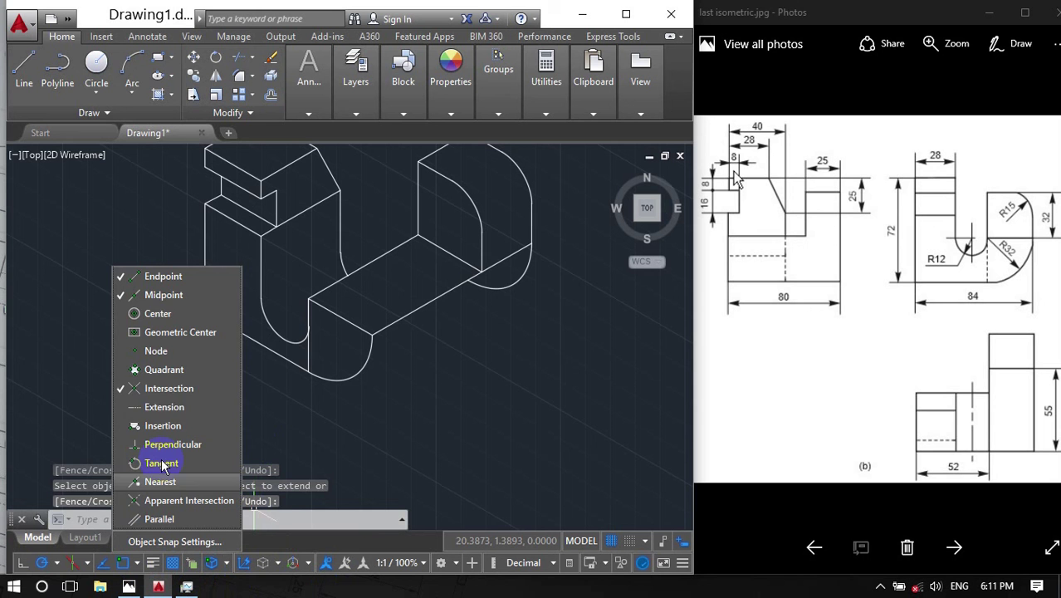
pyautogui.click(116, 369)
pyautogui.click(64, 348)
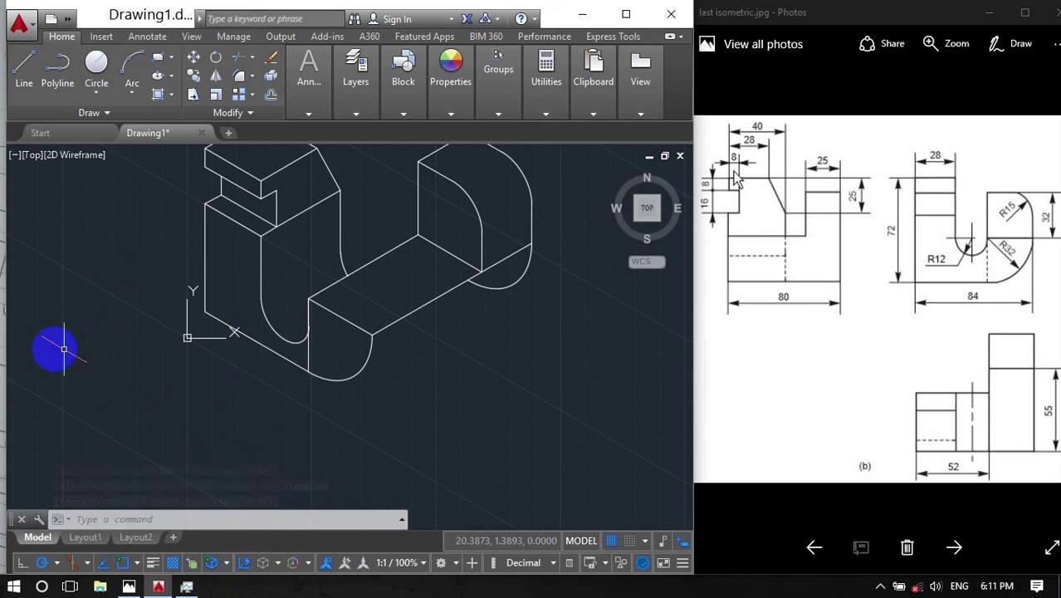
# Step: Draw a line from the arc's bottom quadrant to form the base's back edge
pyautogui.click(24, 71)
pyautogui.click(354, 375)
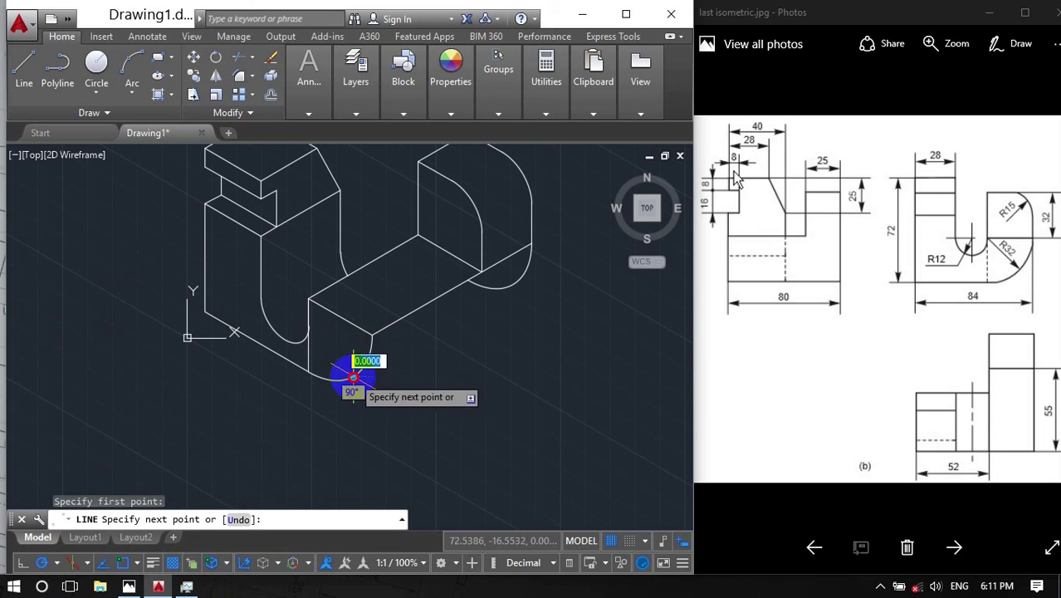
pyautogui.click(512, 284)
pyautogui.press('Return')
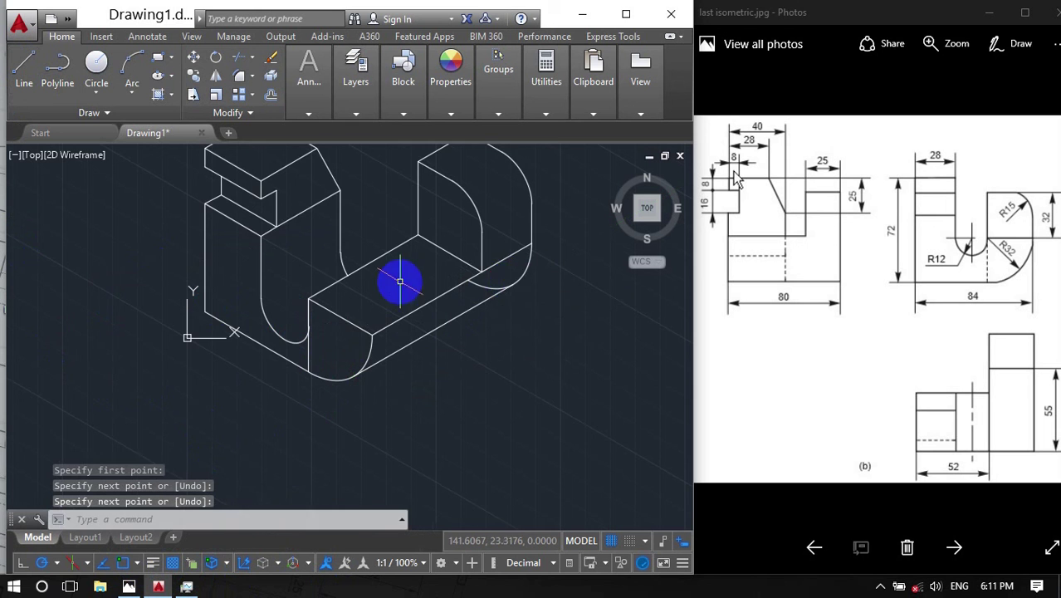
pyautogui.moveTo(402, 284); pyautogui.dragTo(397, 372, button='middle')
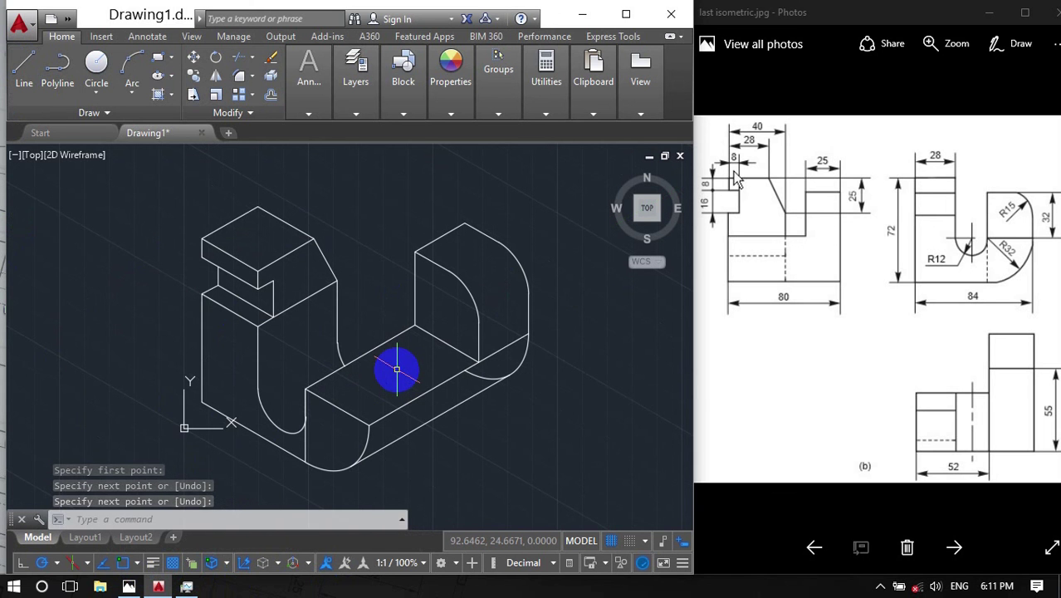
# Step: Trim the stray edges on the right base and the extra vertical front edge
pyautogui.click(318, 517)
pyautogui.press('Return')
pyautogui.press('Return')
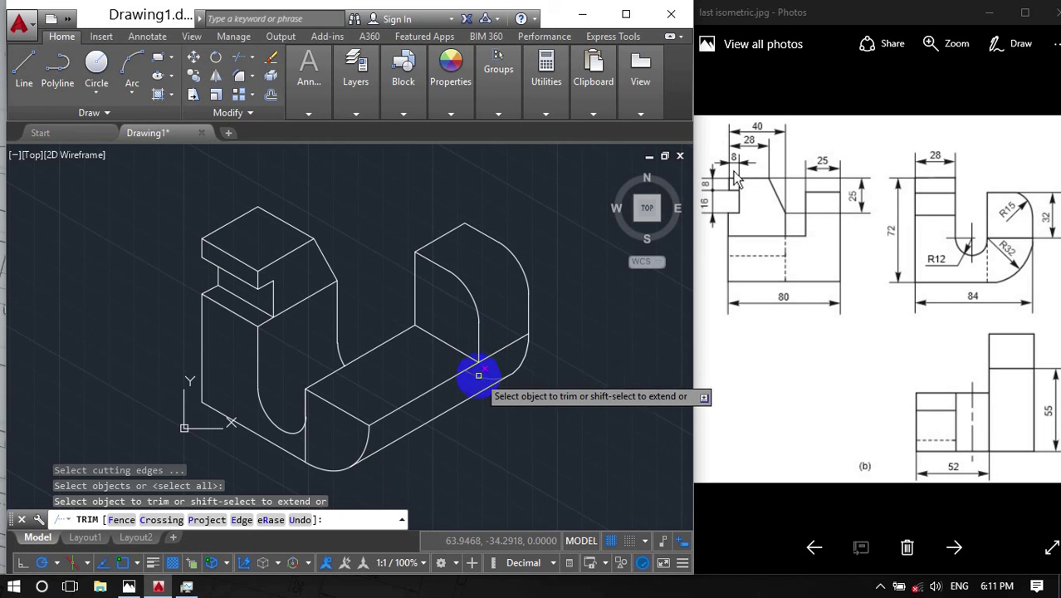
pyautogui.click(475, 375)
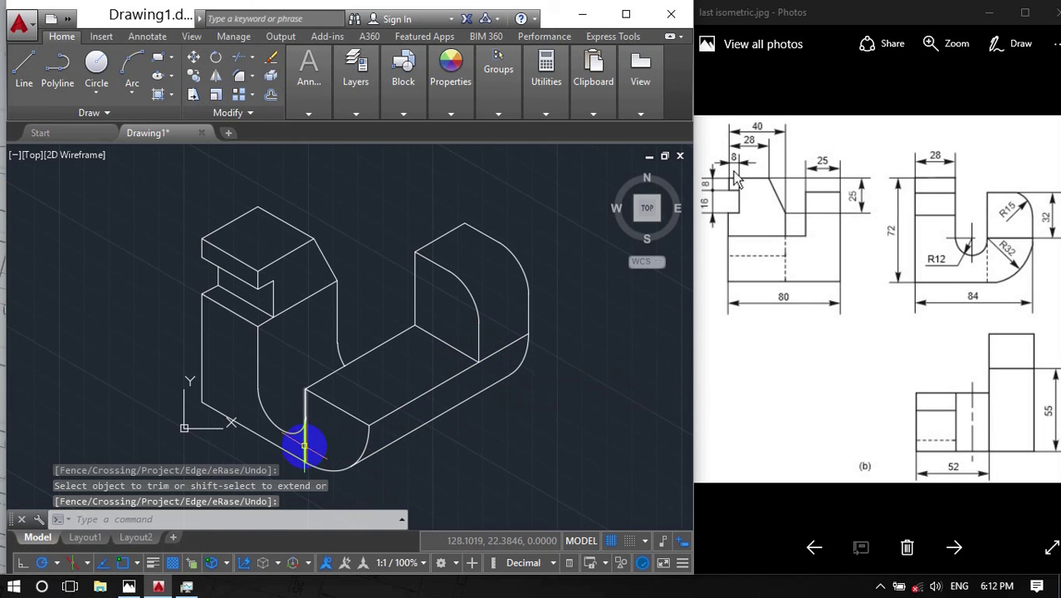
pyautogui.click(276, 517)
pyautogui.press('Return')
pyautogui.press('Return')
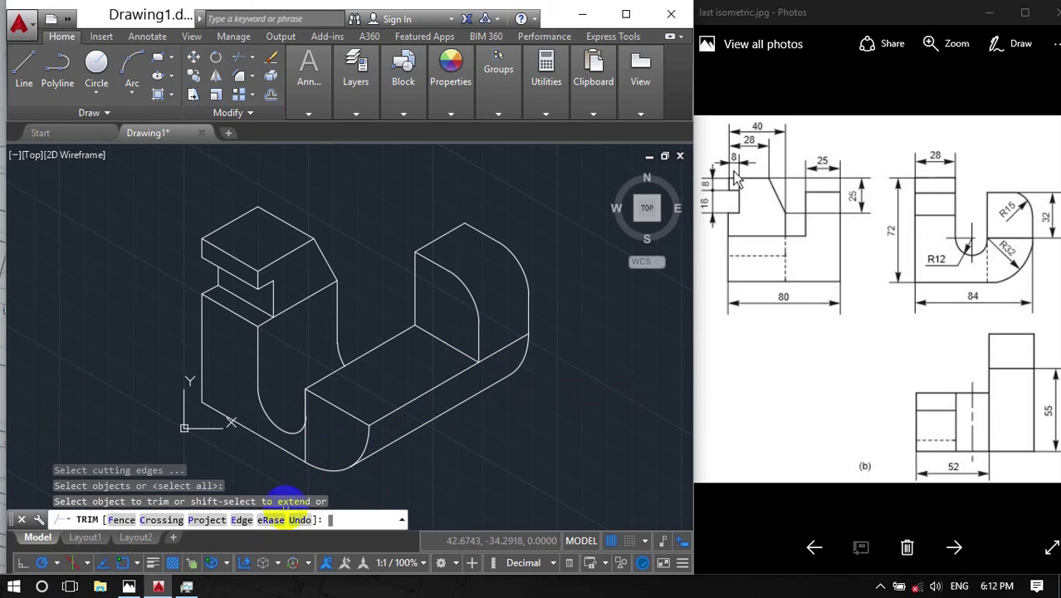
pyautogui.click(325, 432)
pyautogui.click(324, 432)
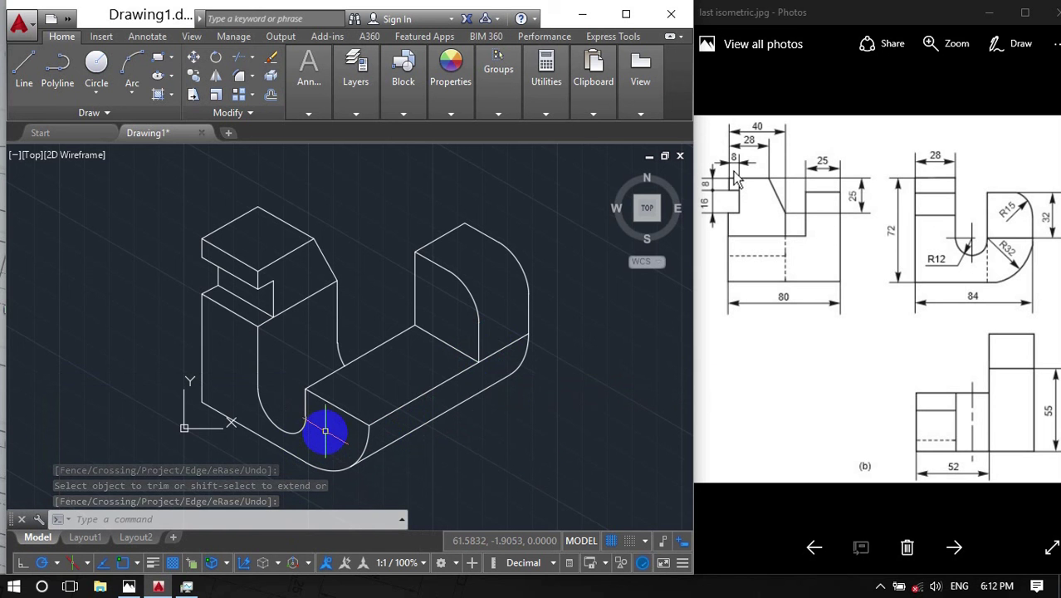
pyautogui.click(325, 433)
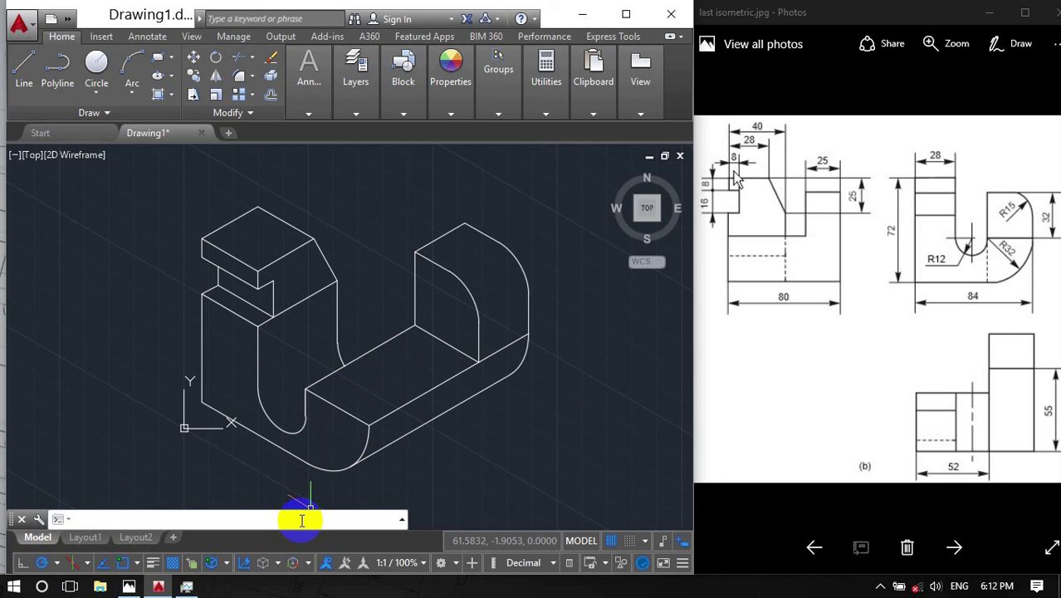
# Step: Hatch the long lower side, rounded back upright and curved left side solid red
pyautogui.write('HATCH')
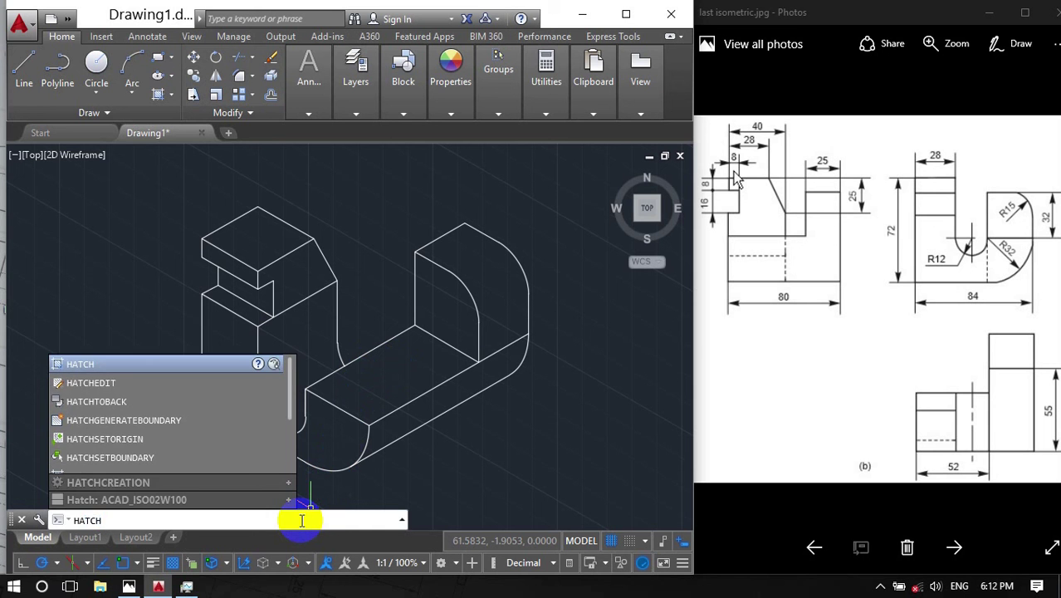
pyautogui.press('Escape')
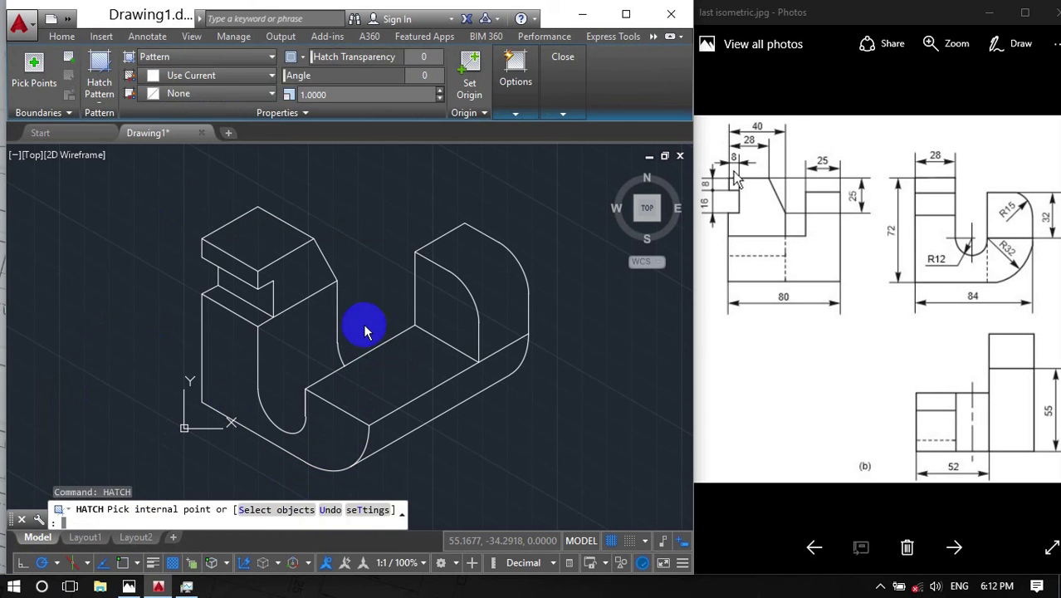
pyautogui.write('T')
pyautogui.press('Return')
pyautogui.click(406, 177)
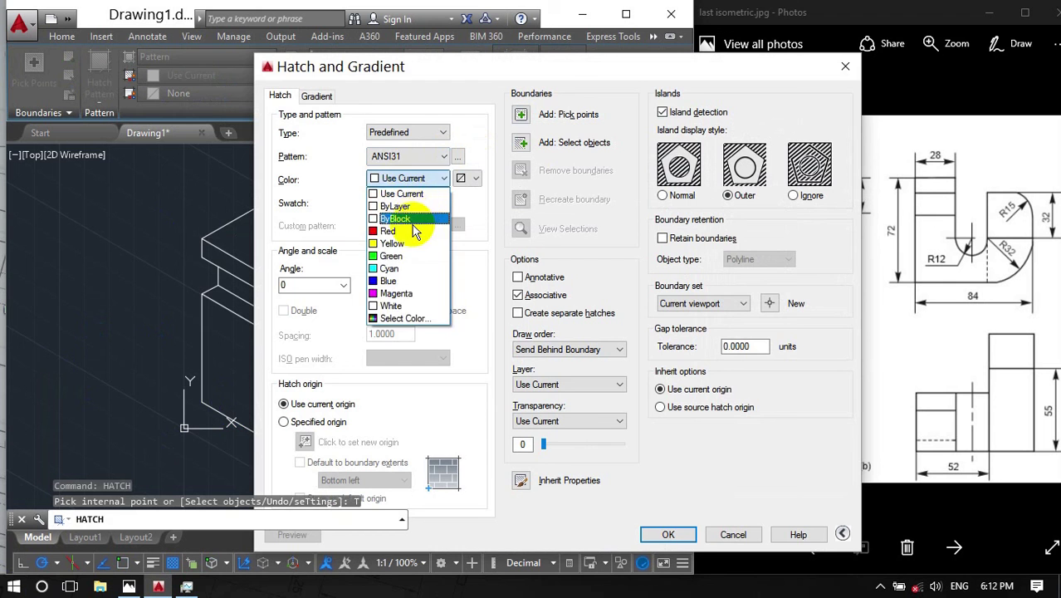
pyautogui.click(407, 230)
pyautogui.click(517, 120)
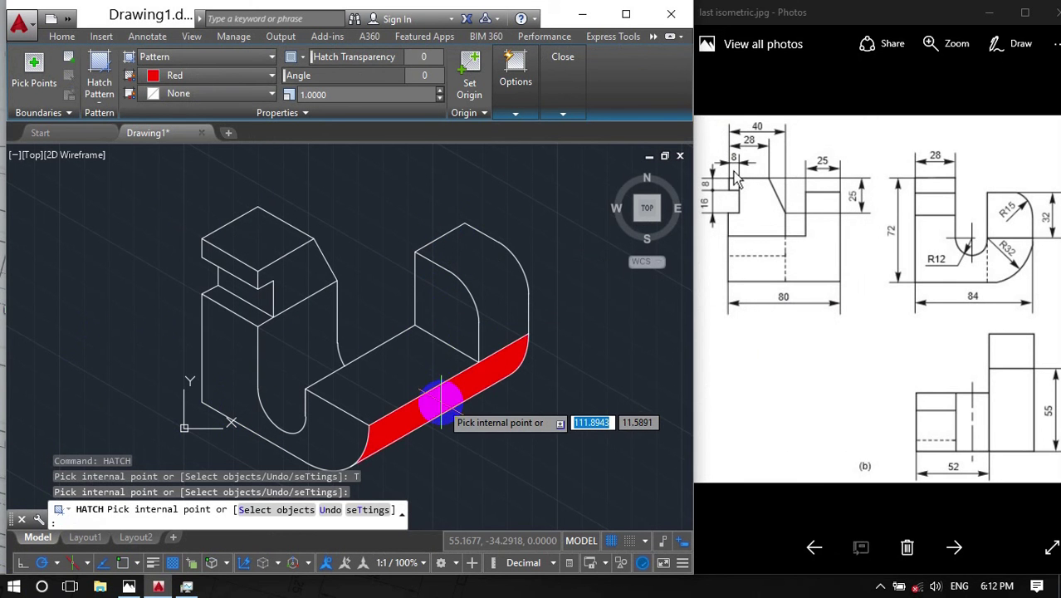
pyautogui.click(441, 403)
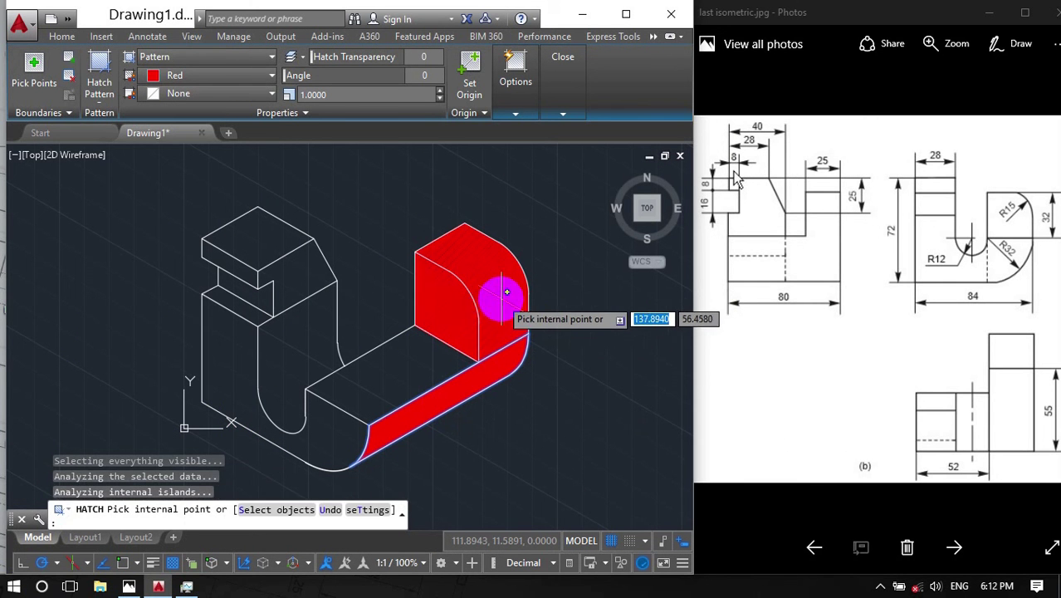
pyautogui.click(520, 288)
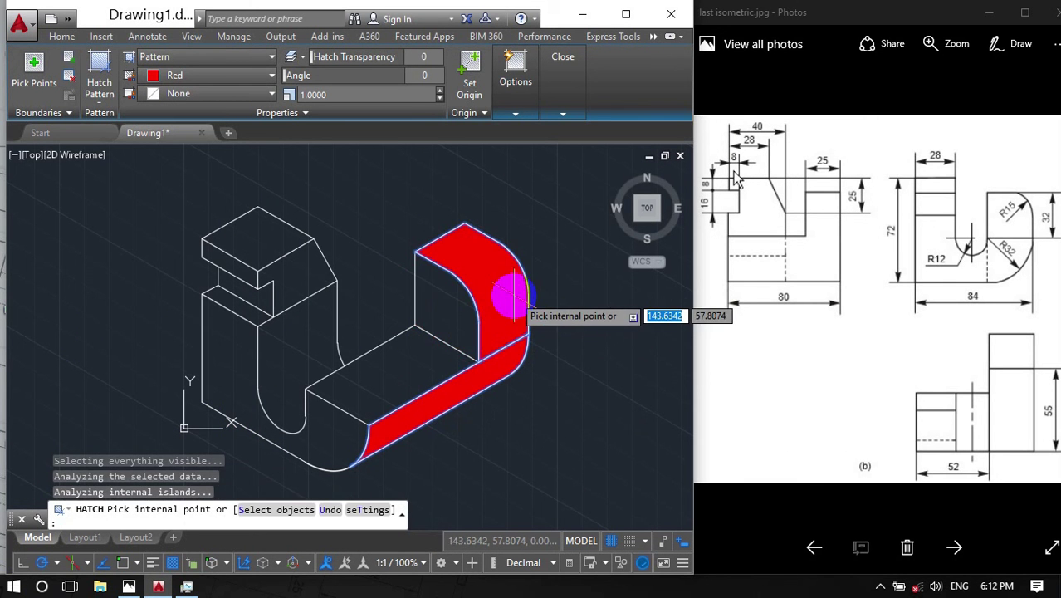
pyautogui.click(291, 330)
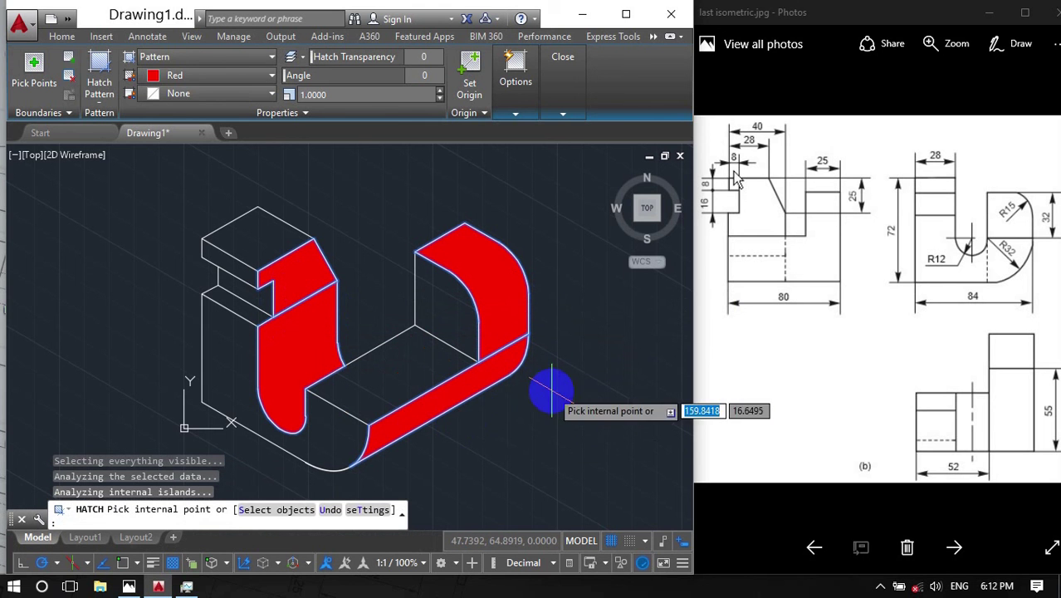
pyautogui.rightClick(434, 453)
pyautogui.press('Return')
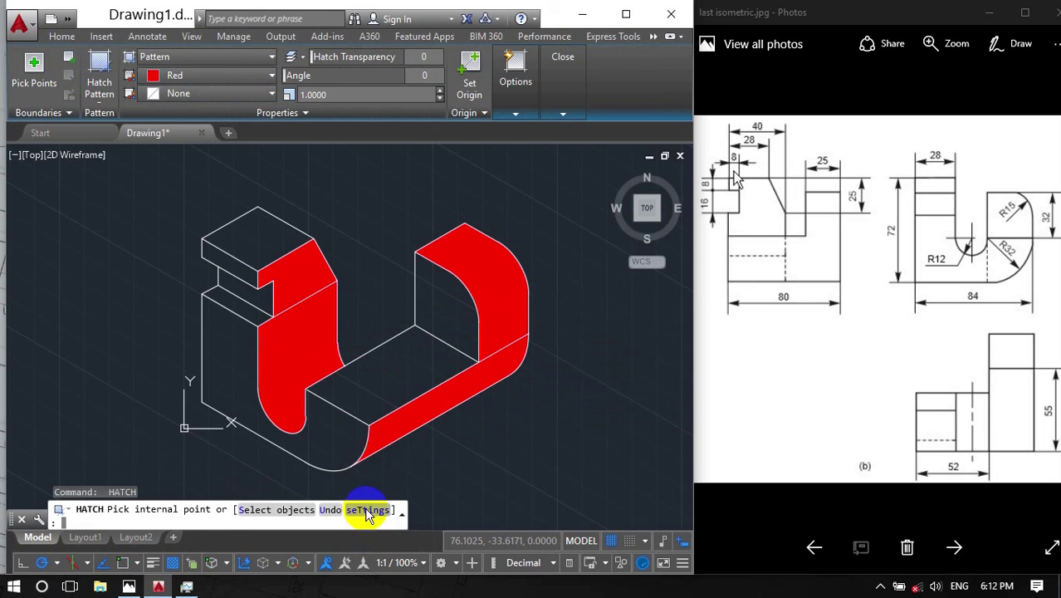
# Step: Hatch the step block top, base top and small ledge in blue
pyautogui.click(367, 510)
pyautogui.click(421, 181)
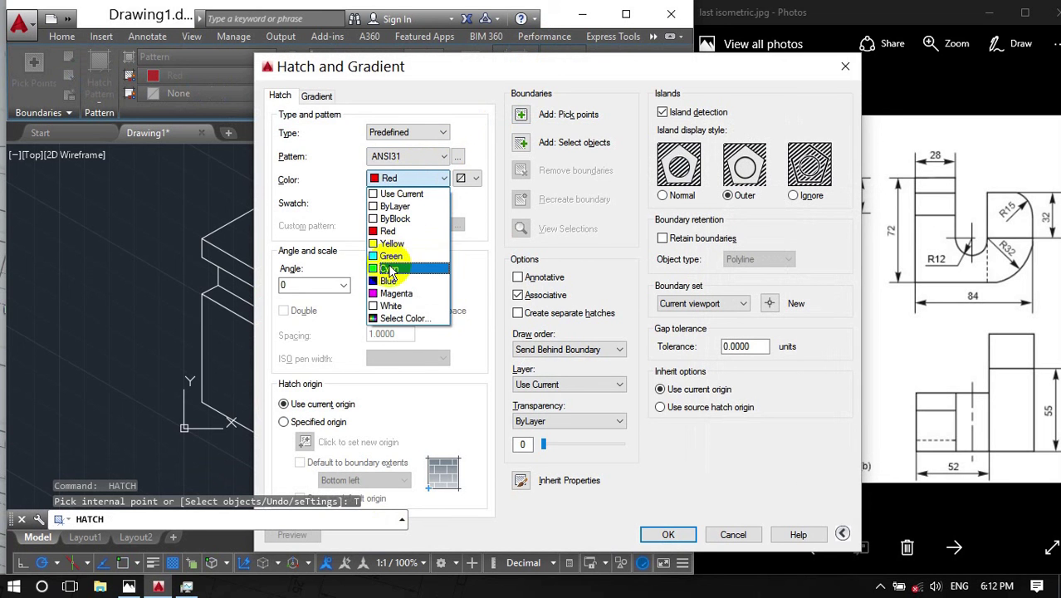
pyautogui.click(389, 281)
pyautogui.click(521, 113)
pyautogui.click(253, 235)
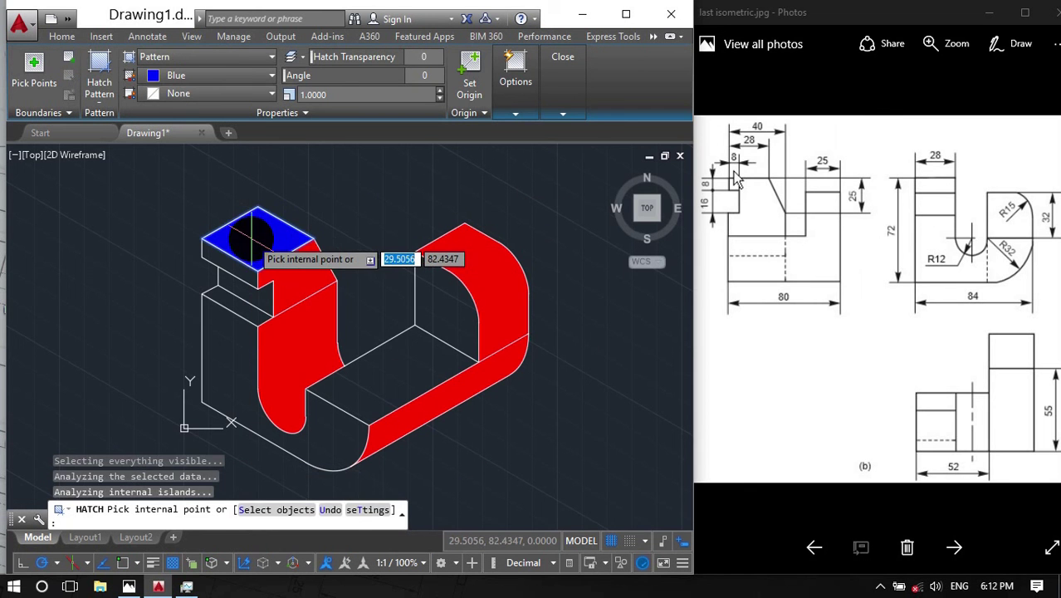
pyautogui.click(357, 372)
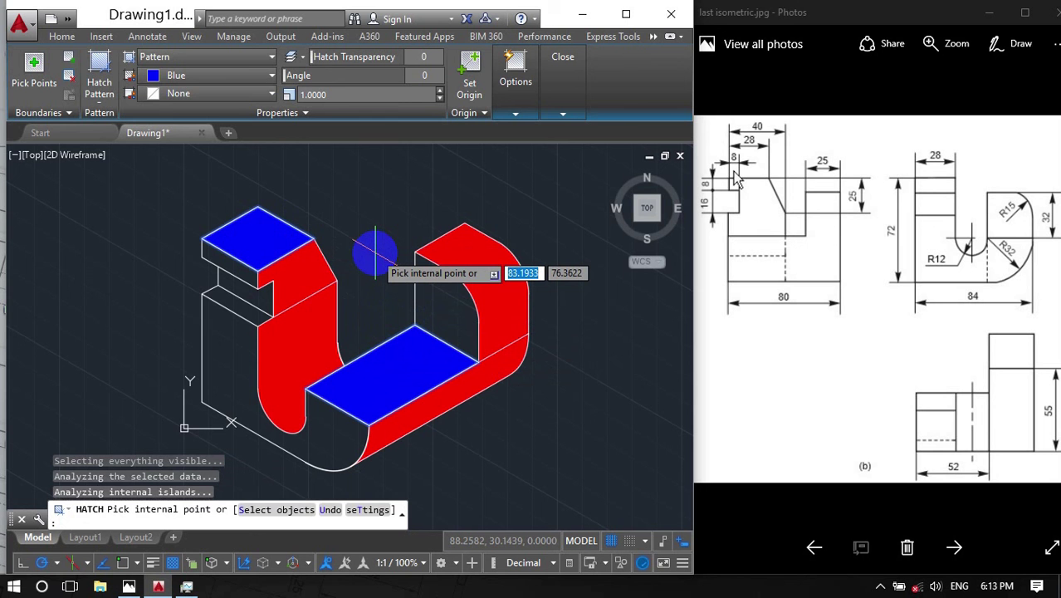
pyautogui.click(237, 306)
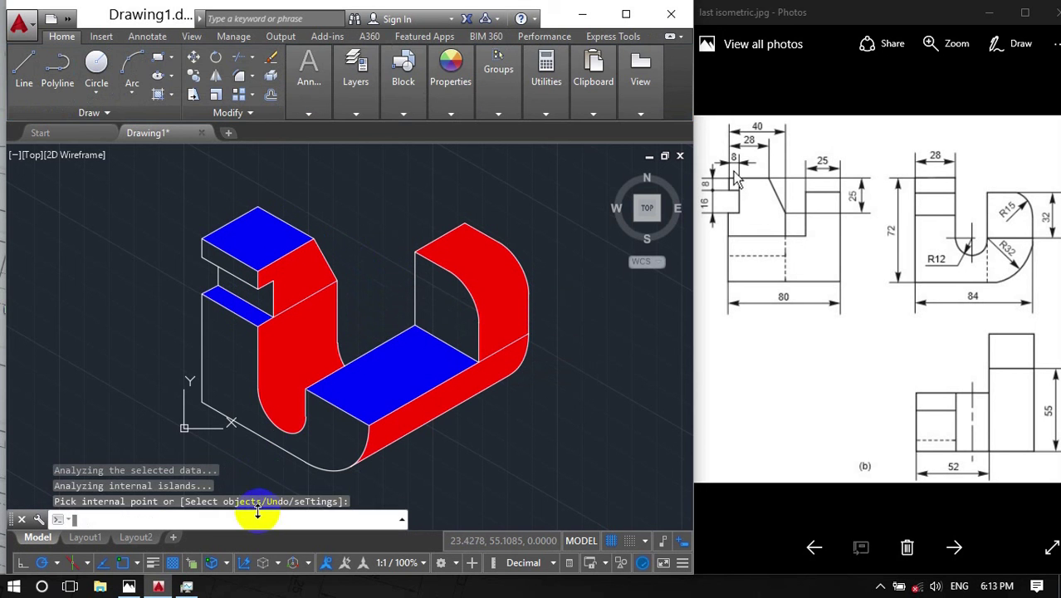
# Step: Hatch the large left face, small upper-left face and right upright's inner face in green
pyautogui.click(375, 497)
pyautogui.click(422, 177)
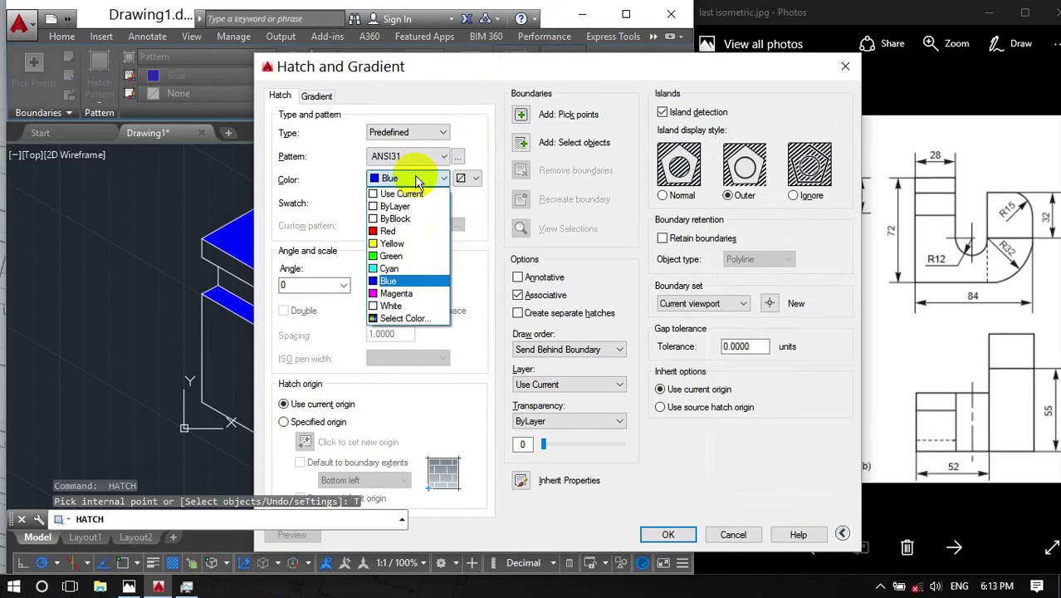
pyautogui.click(390, 256)
pyautogui.click(521, 114)
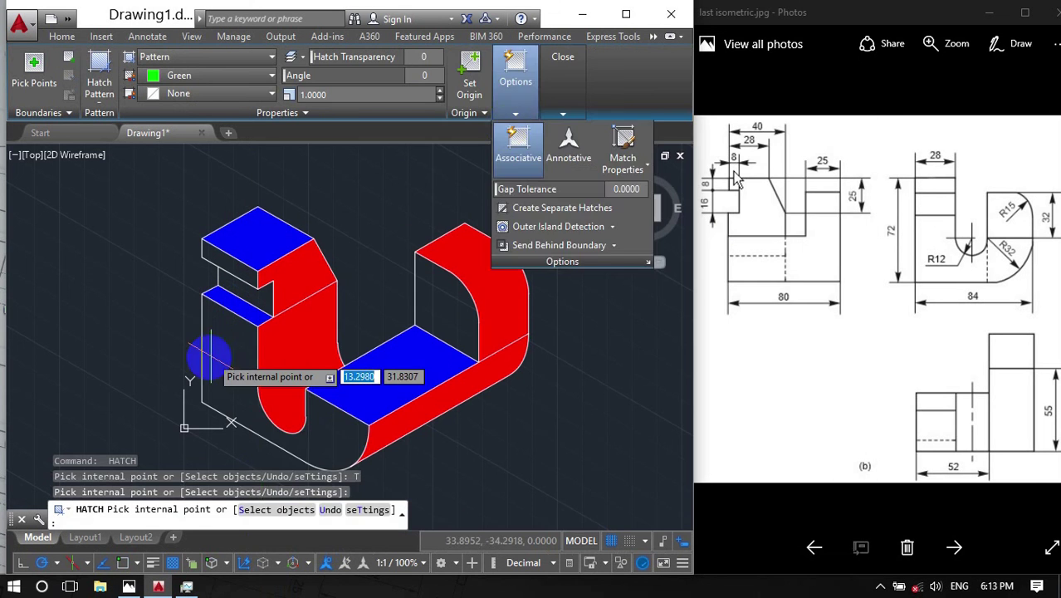
pyautogui.click(213, 357)
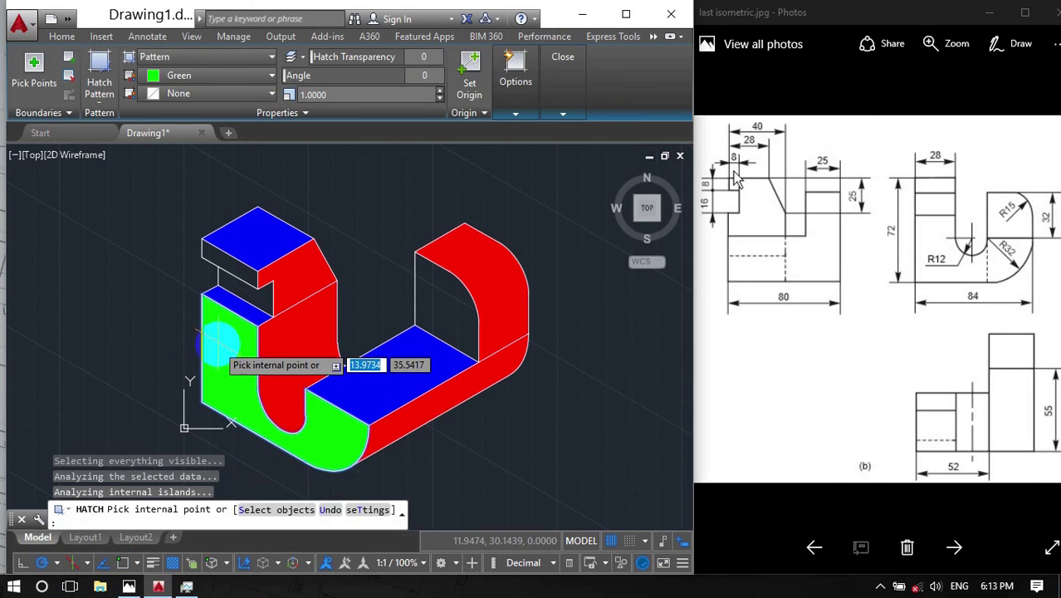
pyautogui.click(243, 276)
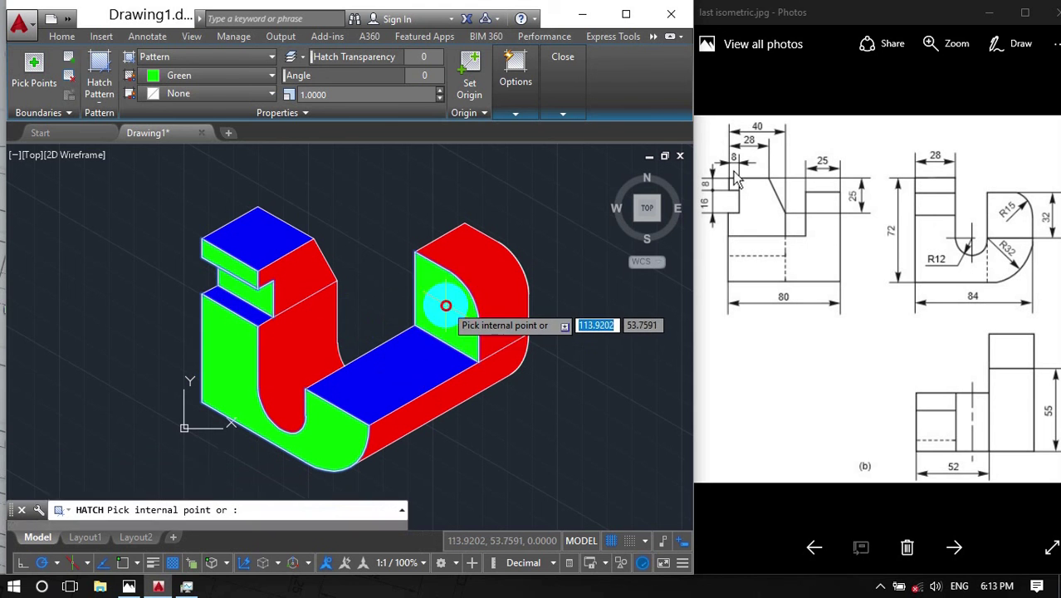
pyautogui.click(446, 305)
pyautogui.press('Return')
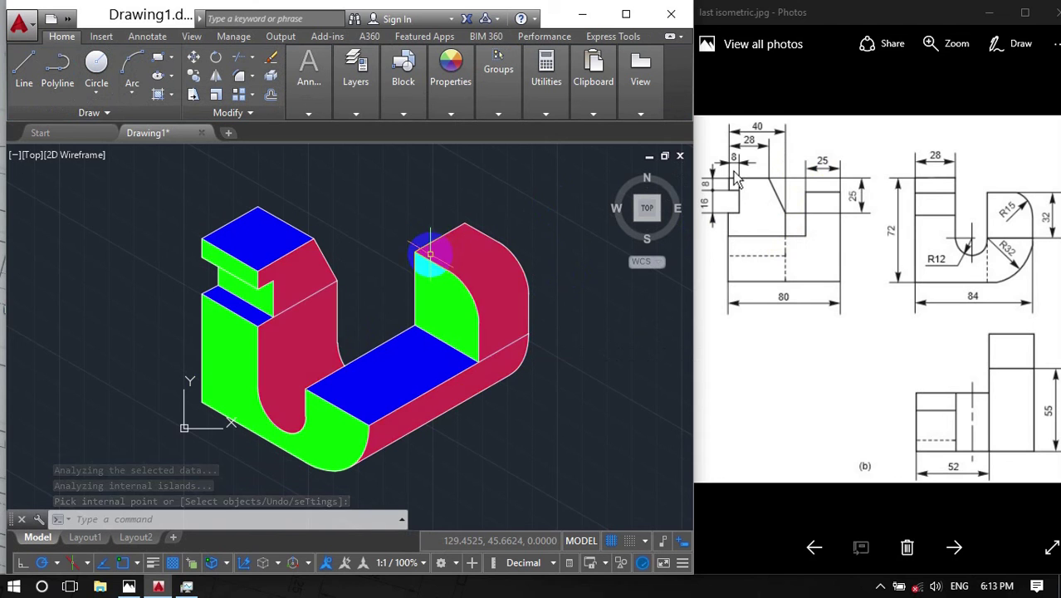
pyautogui.click(626, 14)
pyautogui.scroll(-2, 572, 371)
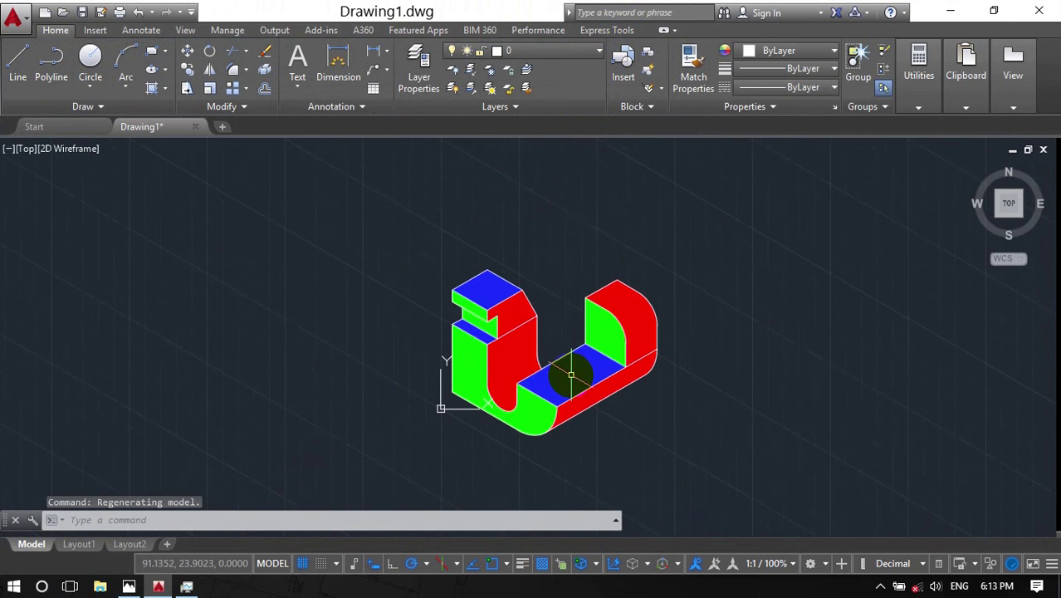
pyautogui.scroll(4, 568, 371)
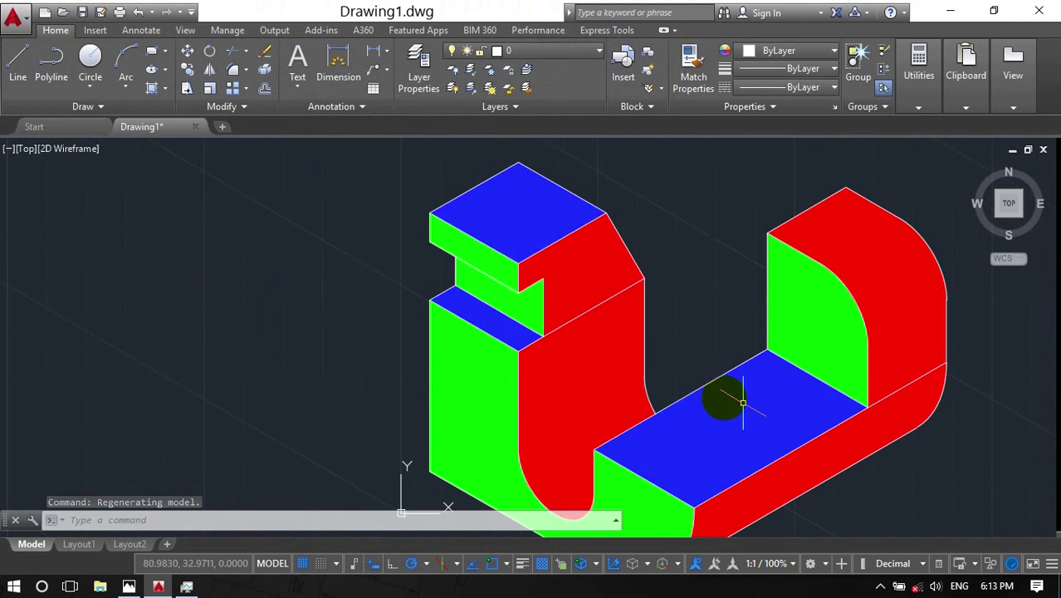
pyautogui.moveTo(611, 381); pyautogui.dragTo(632, 384, button='middle')
pyautogui.scroll(-2, 626, 434)
pyautogui.moveTo(626, 434)
pyautogui.mouseDown(button='middle')
pyautogui.moveTo(753, 433)
pyautogui.moveTo(651, 451)
pyautogui.mouseUp(button='middle')
pyautogui.scroll(2, 608, 432)
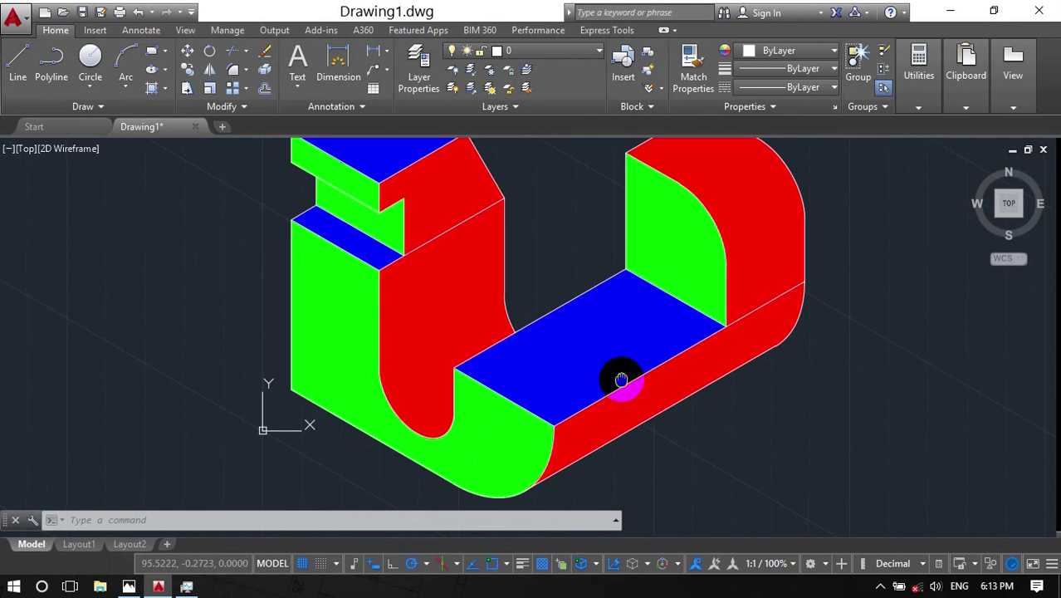
pyautogui.scroll(-1, 689, 473)
pyautogui.scroll(-2, 561, 386)
pyautogui.moveTo(561, 386); pyautogui.dragTo(468, 299, button='middle')
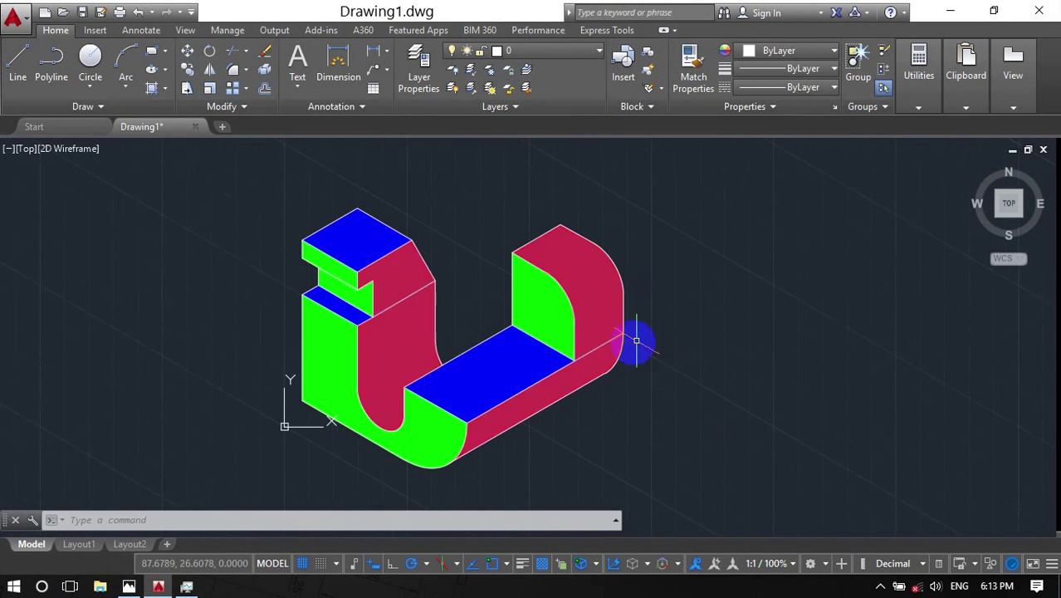
pyautogui.moveTo(465, 362)
pyautogui.mouseDown(button='middle')
pyautogui.moveTo(439, 367)
pyautogui.moveTo(533, 350)
pyautogui.mouseUp(button='middle')
pyautogui.scroll(-2, 571, 349)
pyautogui.scroll(2, 572, 348)
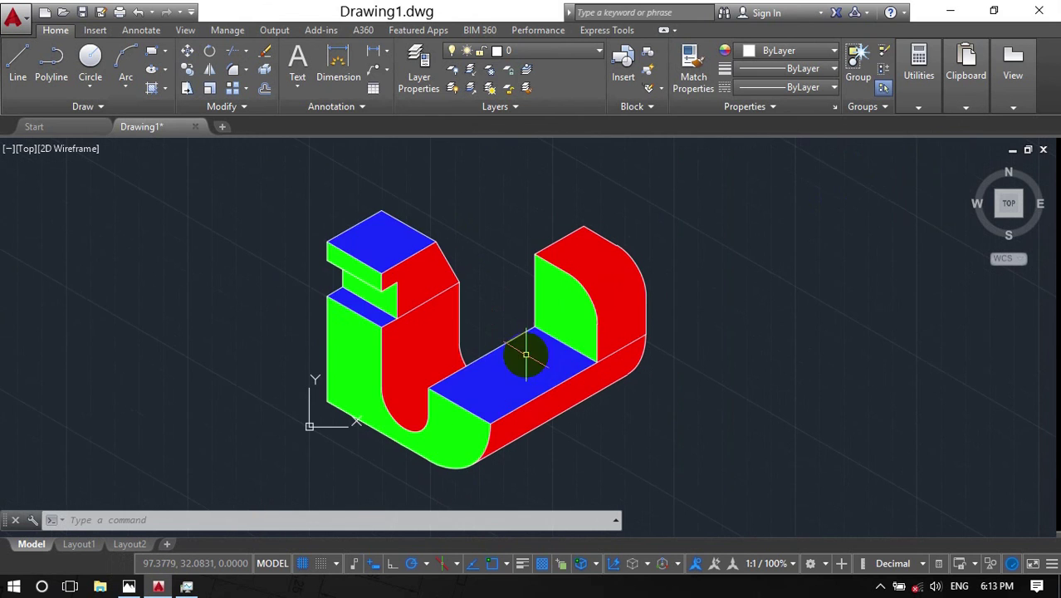
pyautogui.click(919, 66)
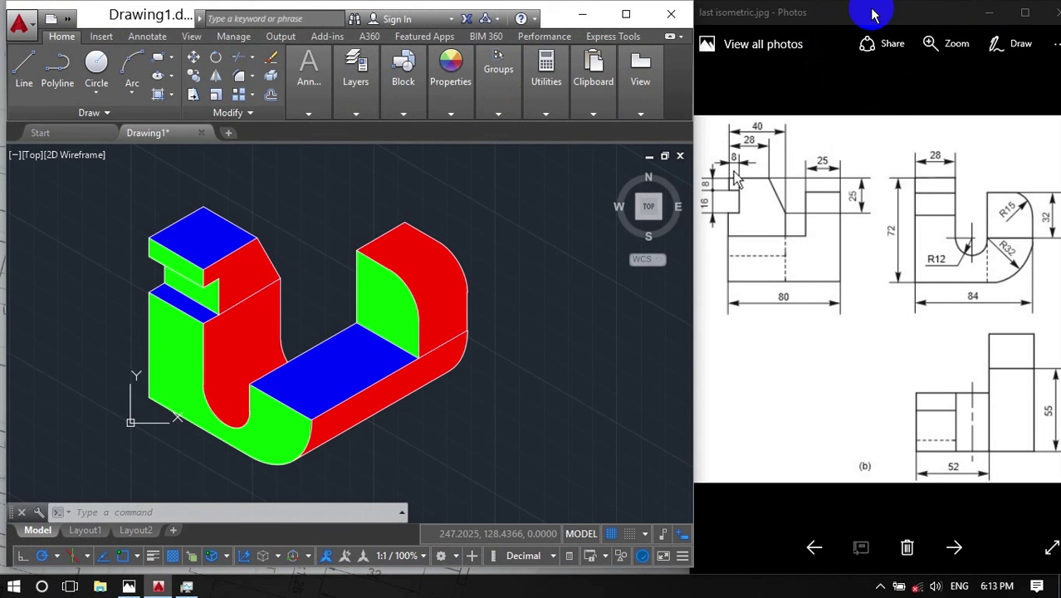